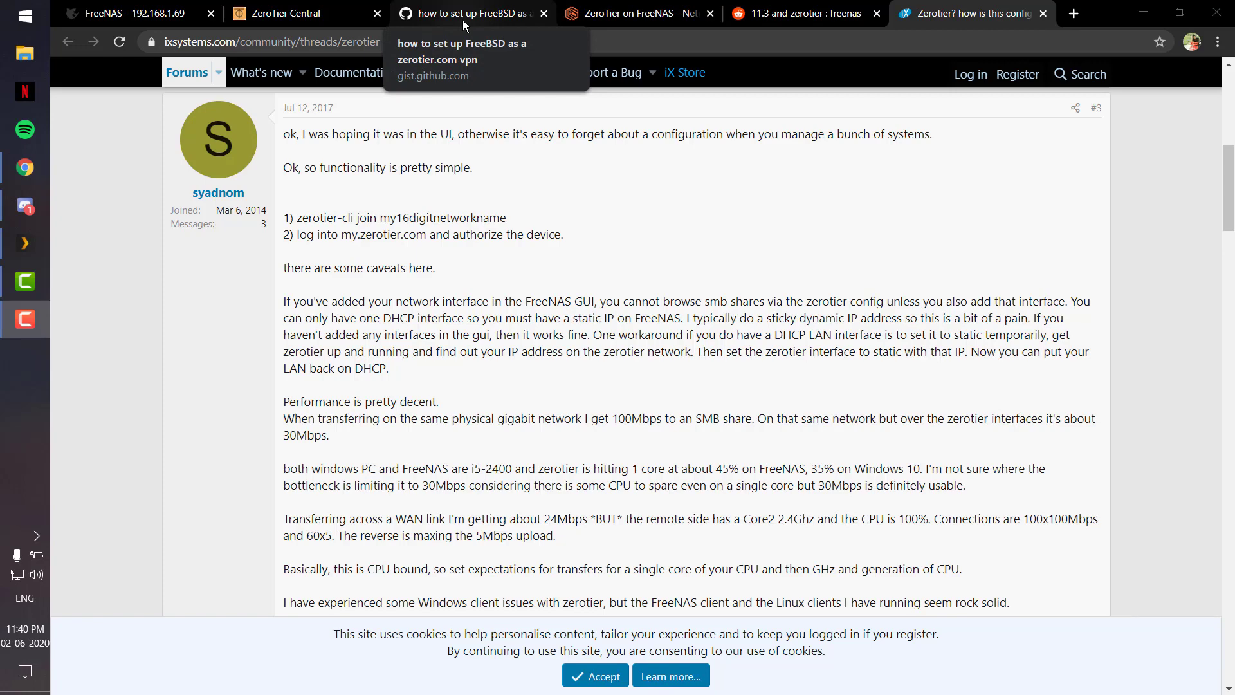
# Open the Shell in the FreeNAS web interface.
pyautogui.click(304, 25)
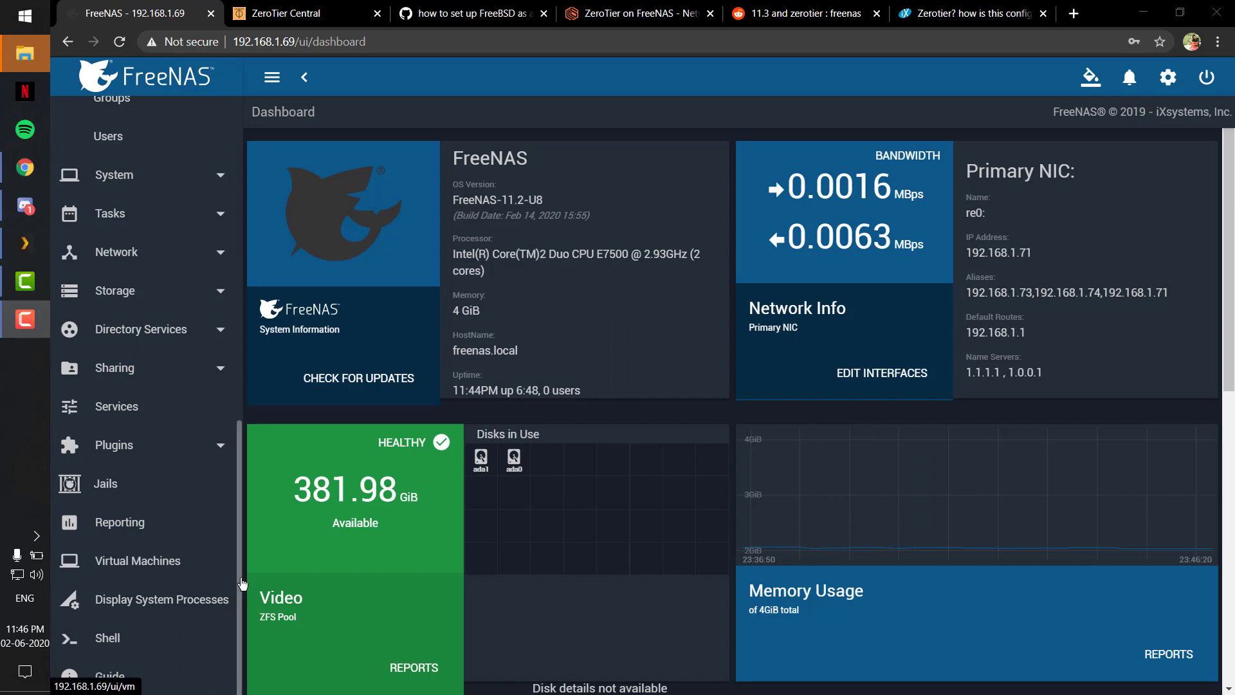
pyautogui.click(129, 639)
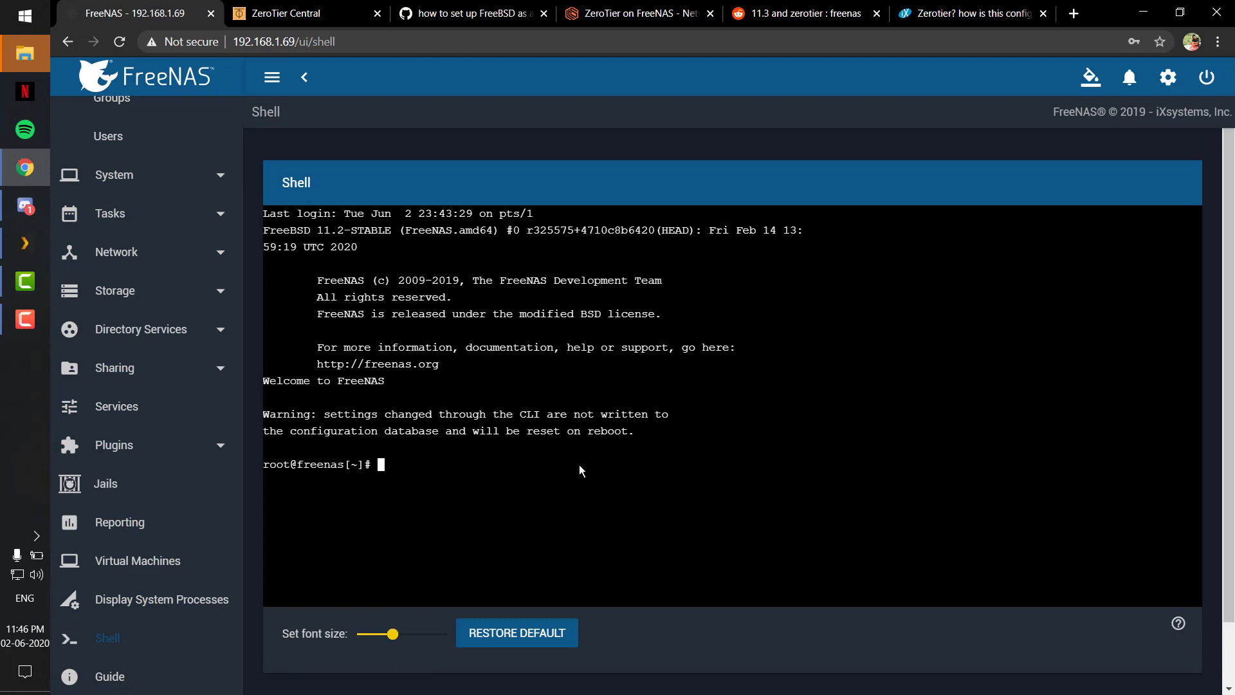
# Review the ZeroTier package install command in the FreeBSD gist and close the ZeroTier Central page.
pyautogui.click(463, 6)
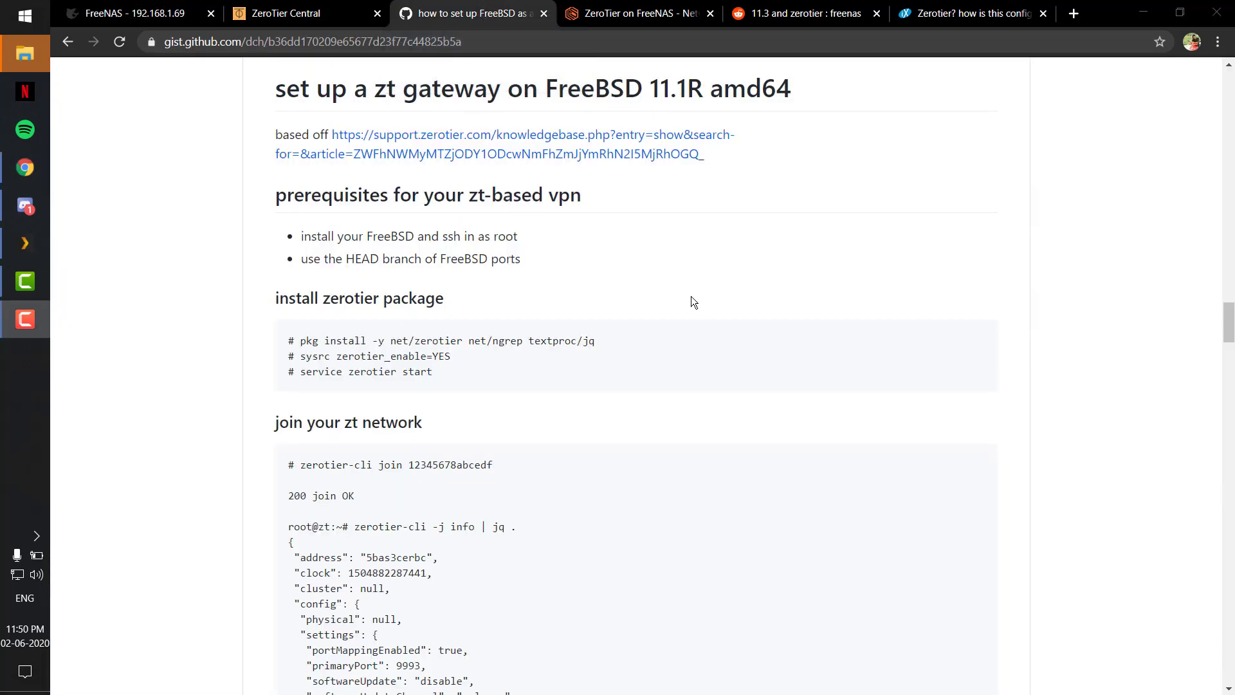
pyautogui.moveTo(625, 344); pyautogui.dragTo(300, 341)
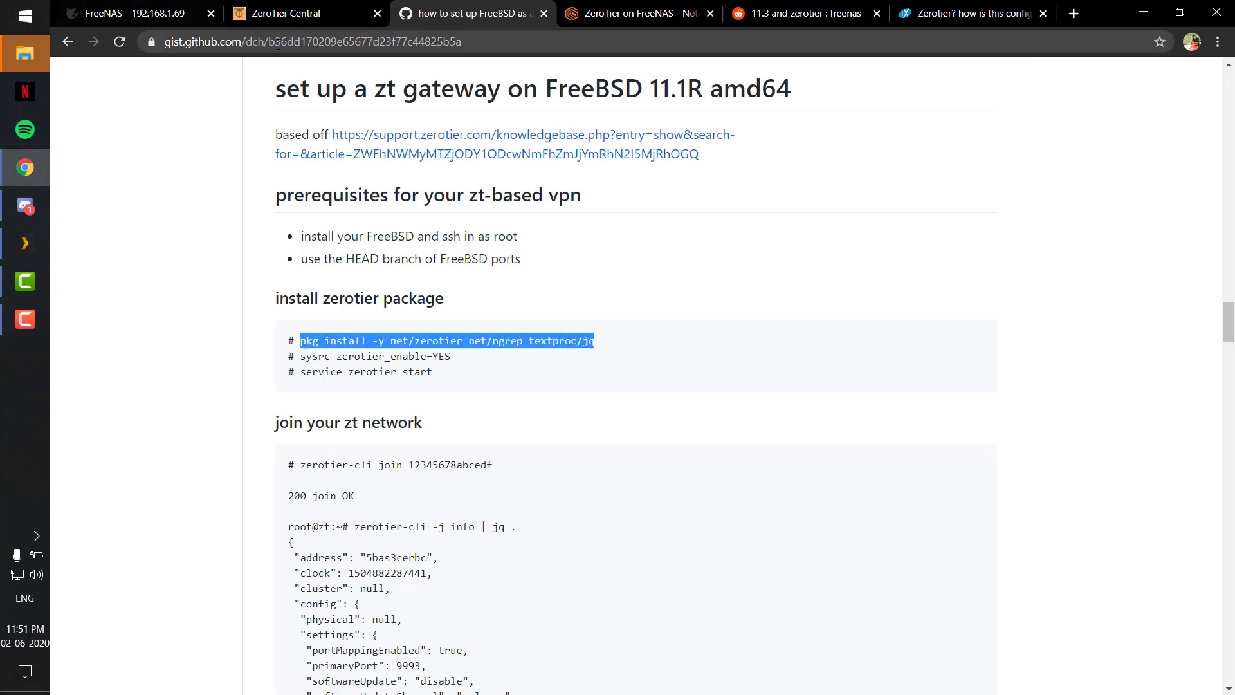
pyautogui.click(813, 425)
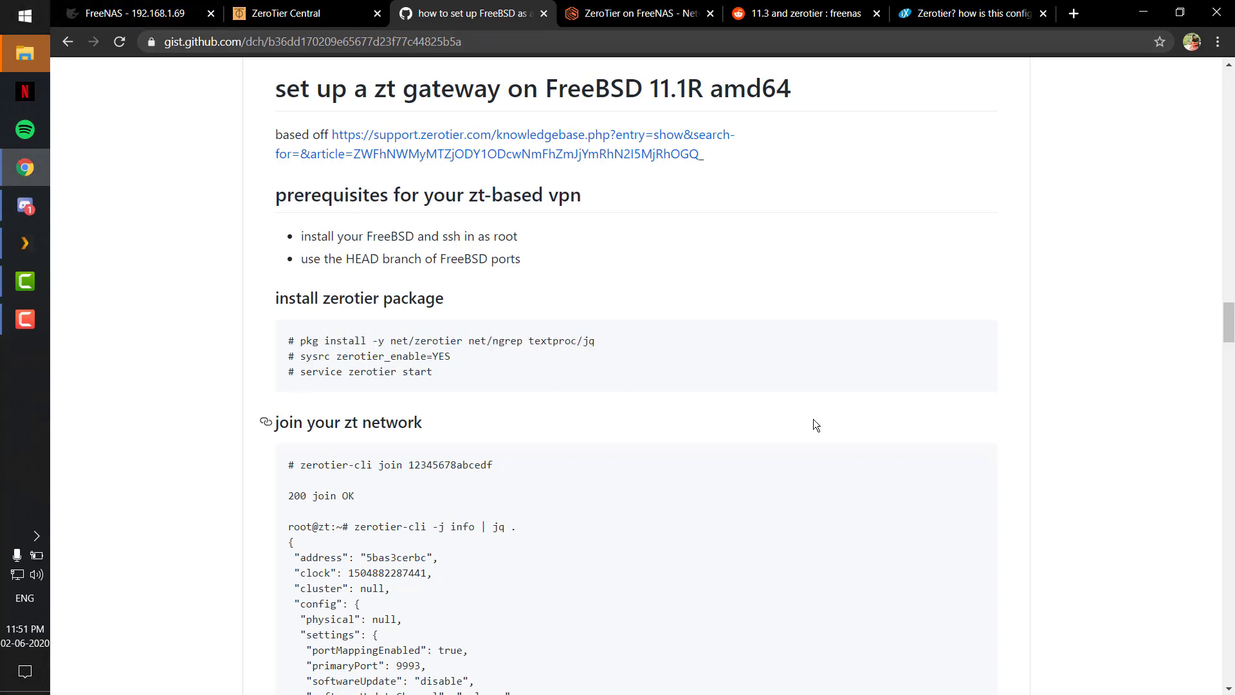
pyautogui.click(378, 12)
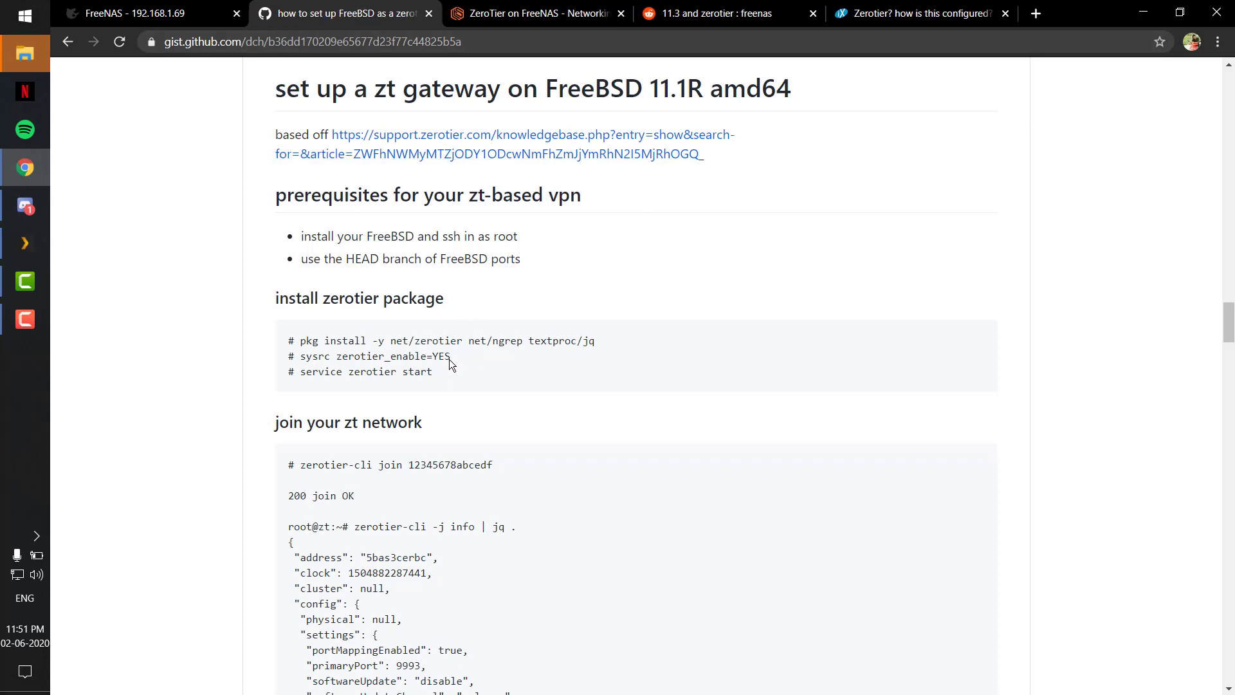
# Copy the command sysrc zerotier_enable=YES from the gist and run it in a fresh FreeNAS shell session.
pyautogui.moveTo(450, 359); pyautogui.dragTo(305, 364)
pyautogui.rightClick(381, 361)
pyautogui.click(412, 370)
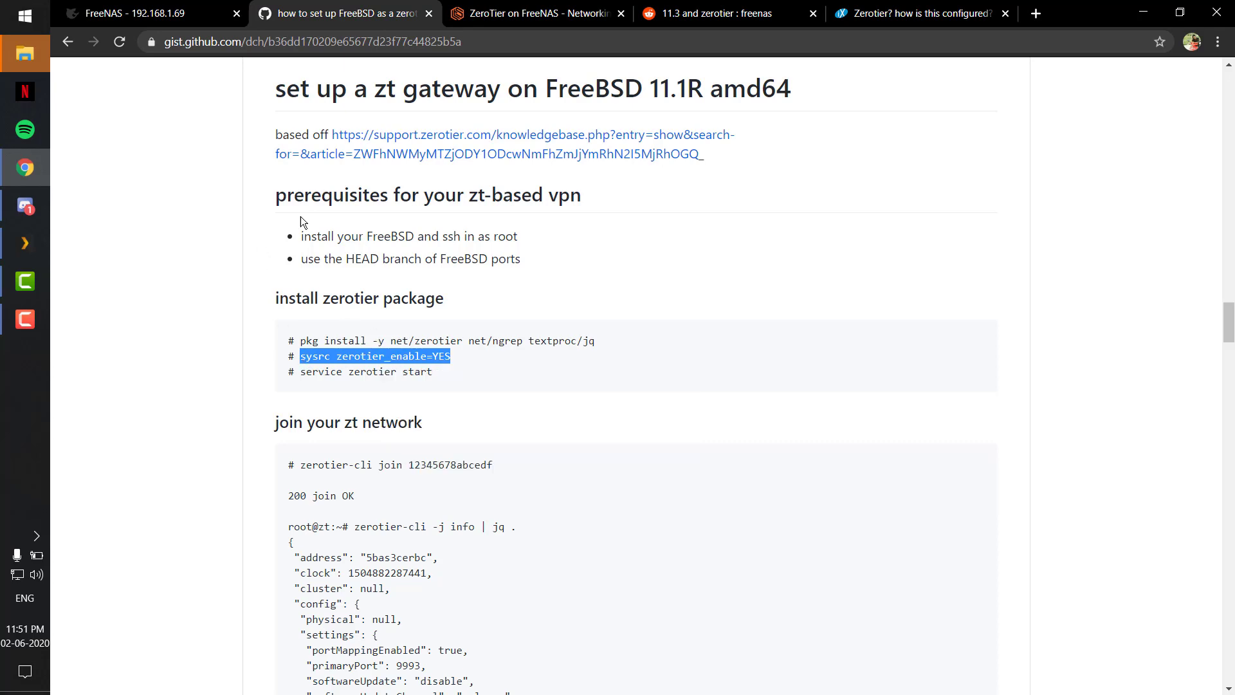
pyautogui.click(148, 13)
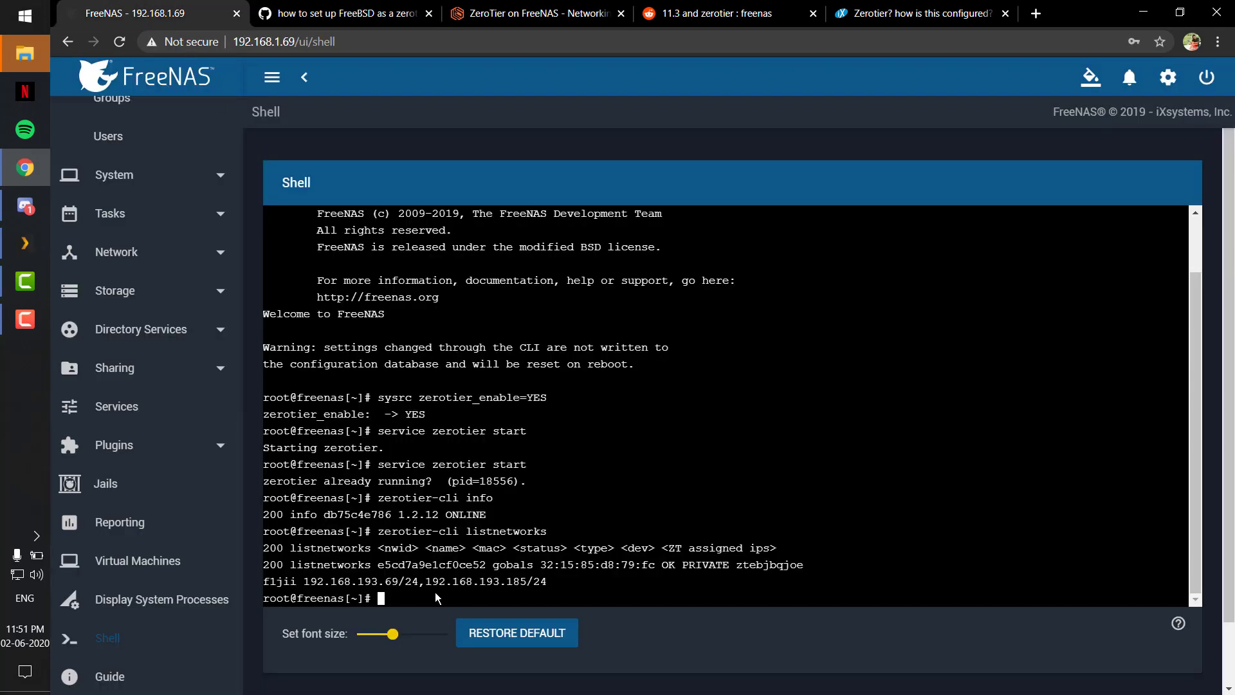
pyautogui.click(119, 637)
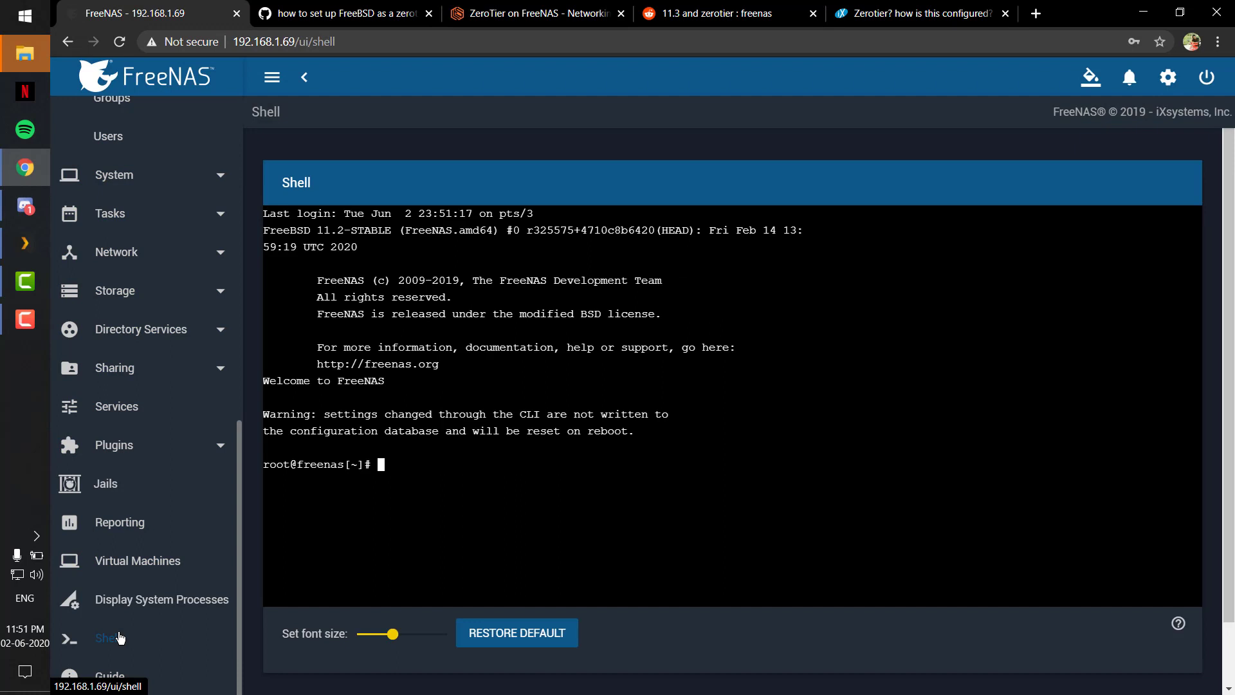
pyautogui.hotkey('ctrl', 'v')
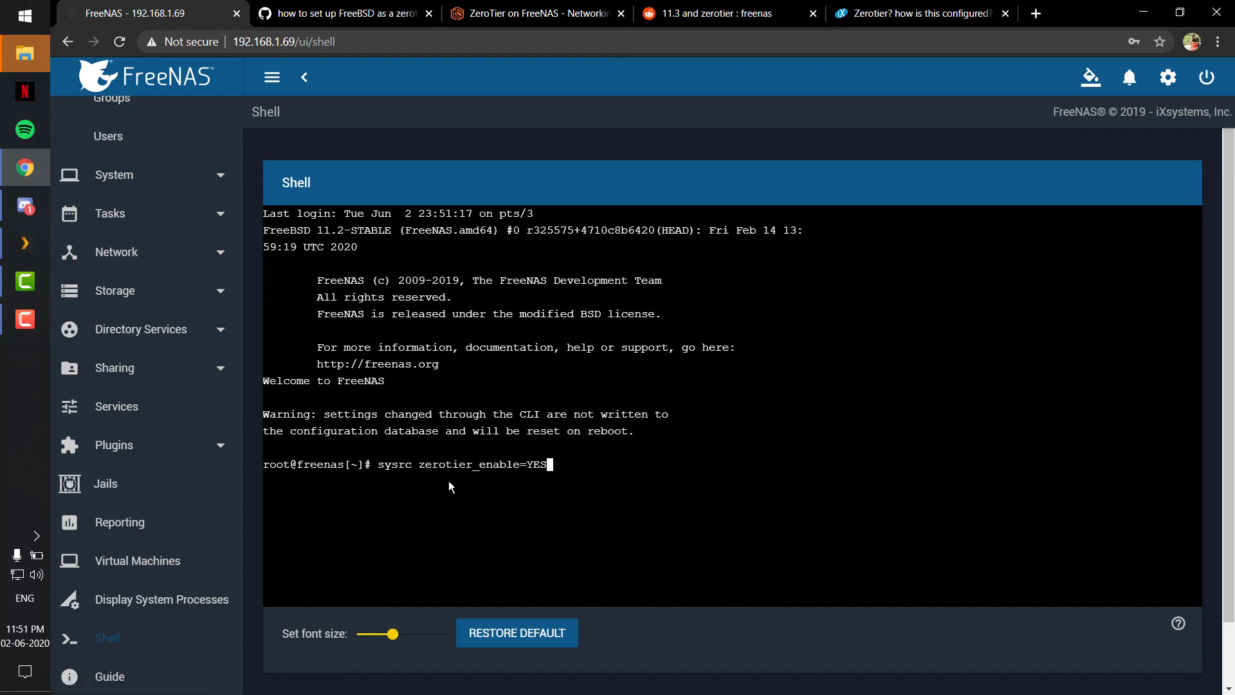
pyautogui.press('Return')
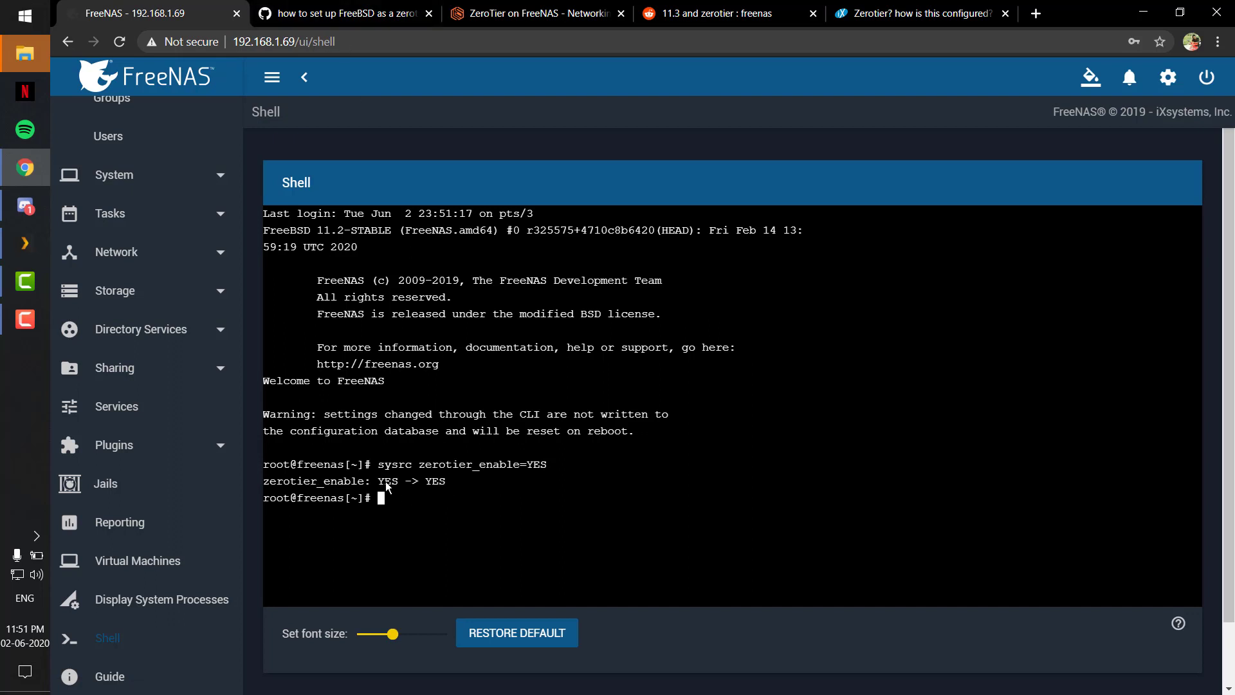
# Copy the command service zerotier start from the gist and run it in the FreeNAS shell.
pyautogui.click(341, 13)
pyautogui.moveTo(433, 372); pyautogui.dragTo(342, 377)
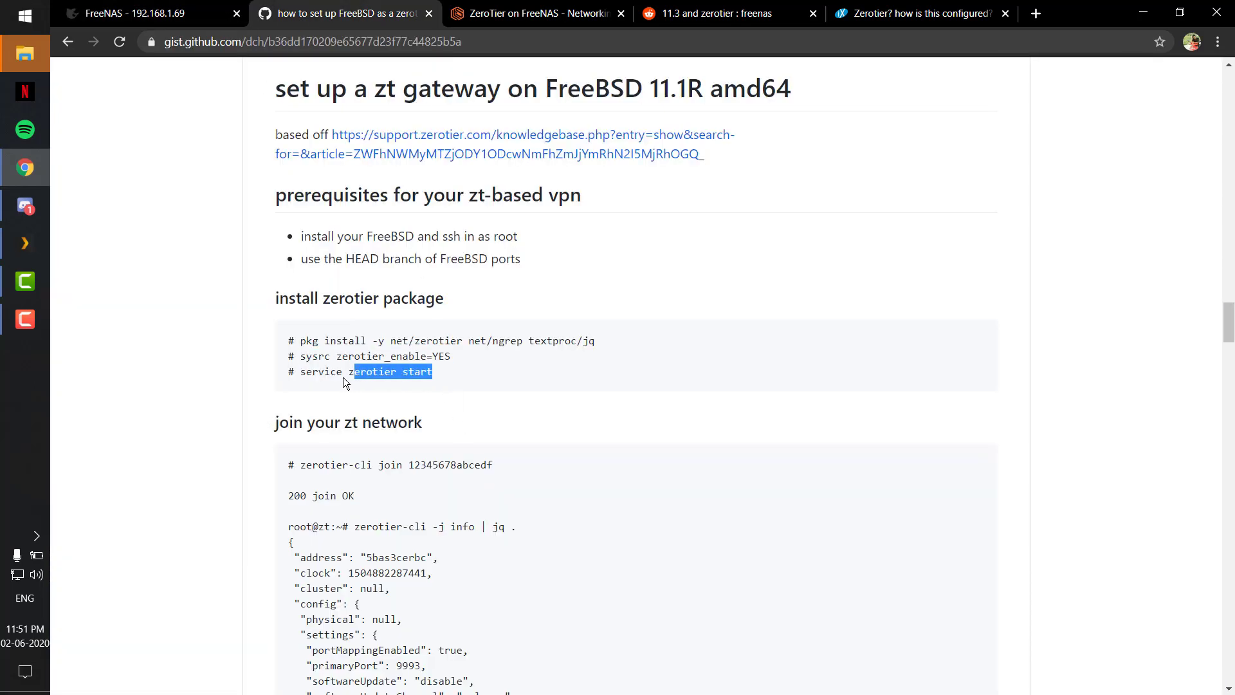
pyautogui.rightClick(319, 375)
pyautogui.click(327, 385)
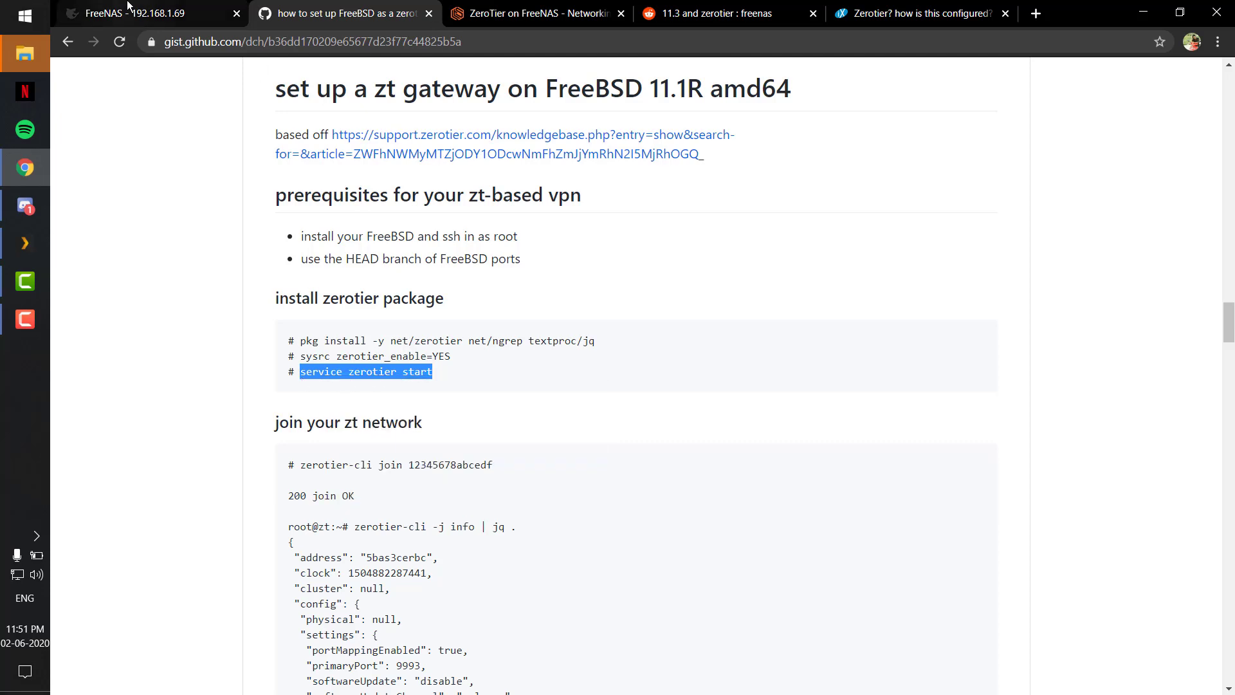
pyautogui.click(135, 13)
pyautogui.hotkey('ctrl', 'v')
pyautogui.press('Return')
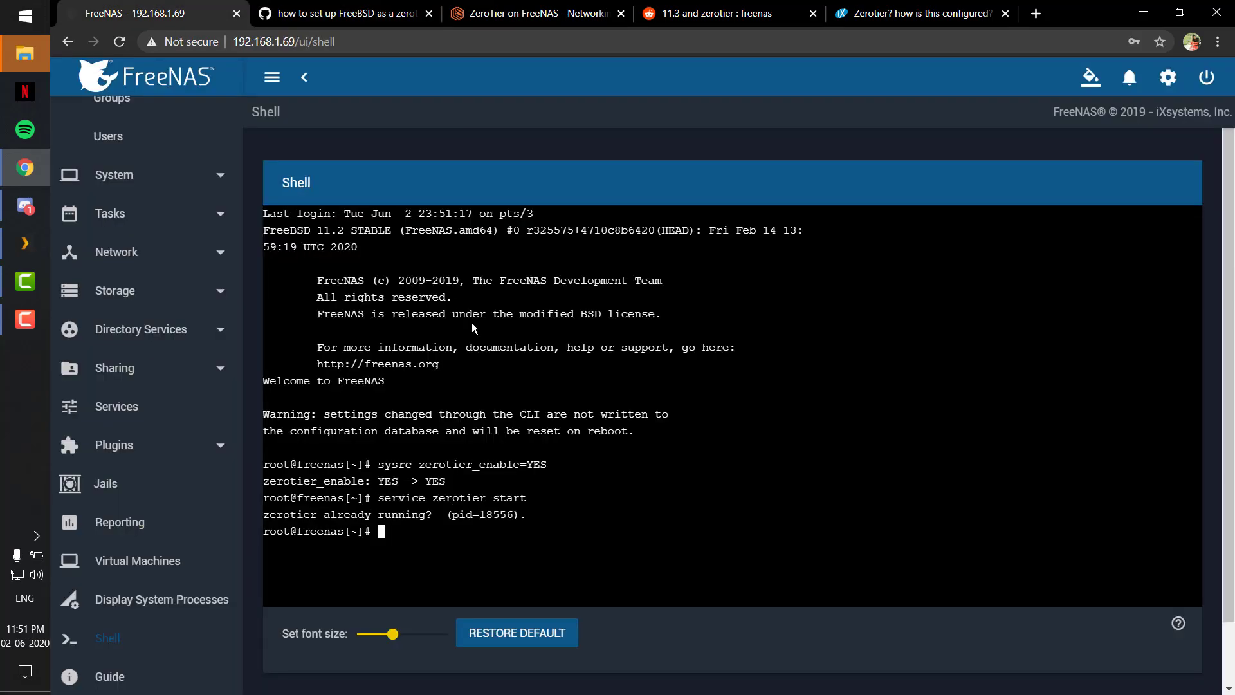
pyautogui.click(341, 13)
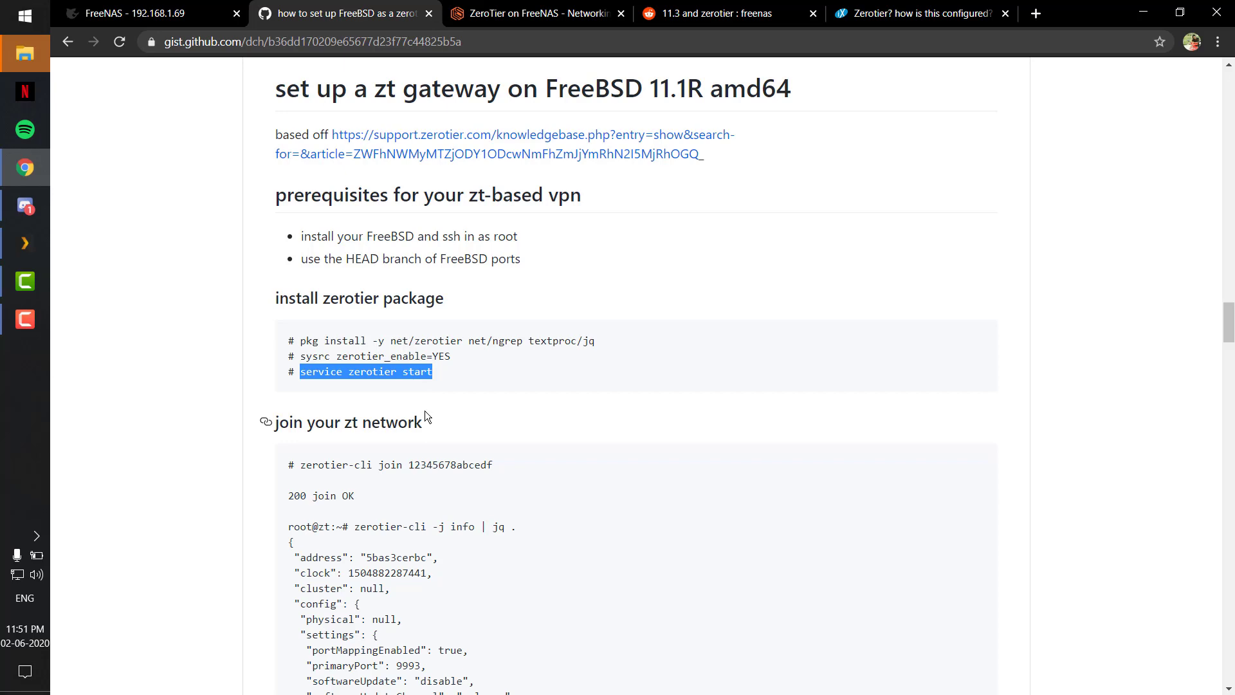
pyautogui.scroll(-2, 425, 410)
pyautogui.moveTo(402, 386); pyautogui.dragTo(303, 387)
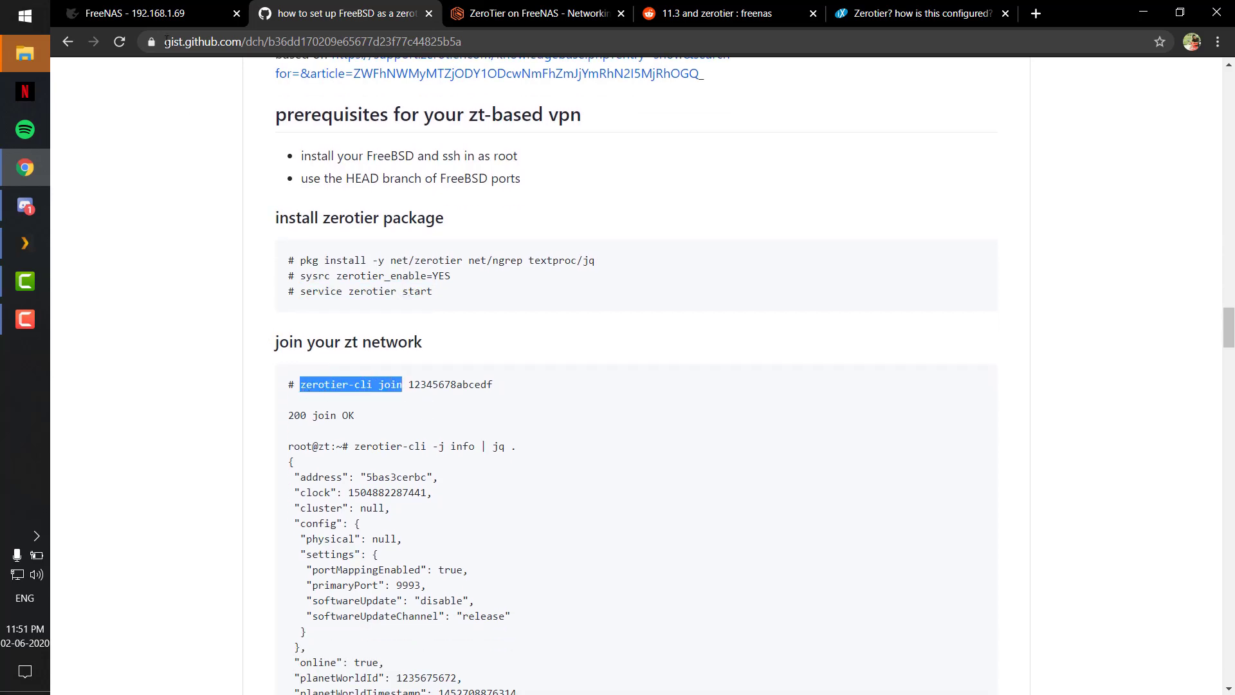
pyautogui.click(135, 13)
pyautogui.hotkey('ctrl', 'v')
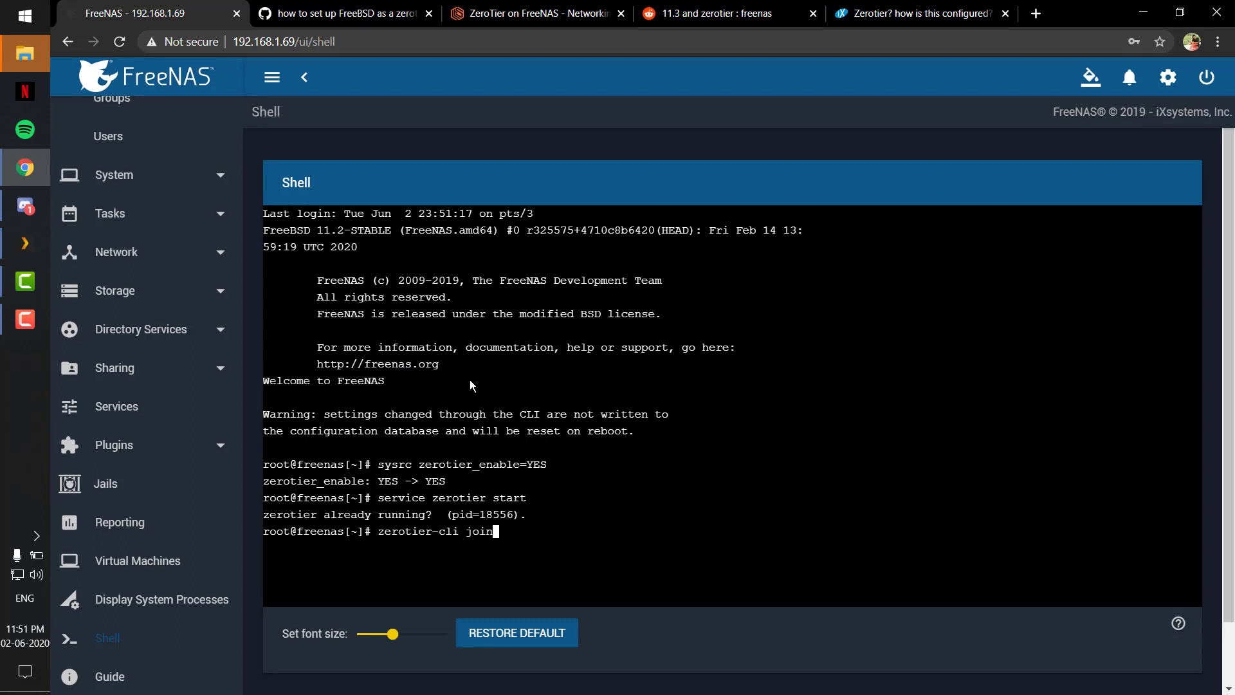
pyautogui.write('17')
pyautogui.press('BackSpace')
pyautogui.press('BackSpace')
pyautogui.press('BackSpace')
pyautogui.press('BackSpace')
pyautogui.press('BackSpace')
pyautogui.press('BackSpace')
pyautogui.press('BackSpace')
pyautogui.press('BackSpace')
pyautogui.press('BackSpace')
pyautogui.press('BackSpace')
pyautogui.press('BackSpace')
pyautogui.press('BackSpace')
pyautogui.press('BackSpace')
pyautogui.press('BackSpace')
pyautogui.press('BackSpace')
pyautogui.press('BackSpace')
pyautogui.press('BackSpace')
pyautogui.press('BackSpace')
pyautogui.press('BackSpace')
pyautogui.press('BackSpace')
# Open the previously visited my.zerotier.com network page in a new browser tab and go to its members list.
pyautogui.hotkey('ctrl', 't')
pyautogui.write('my')
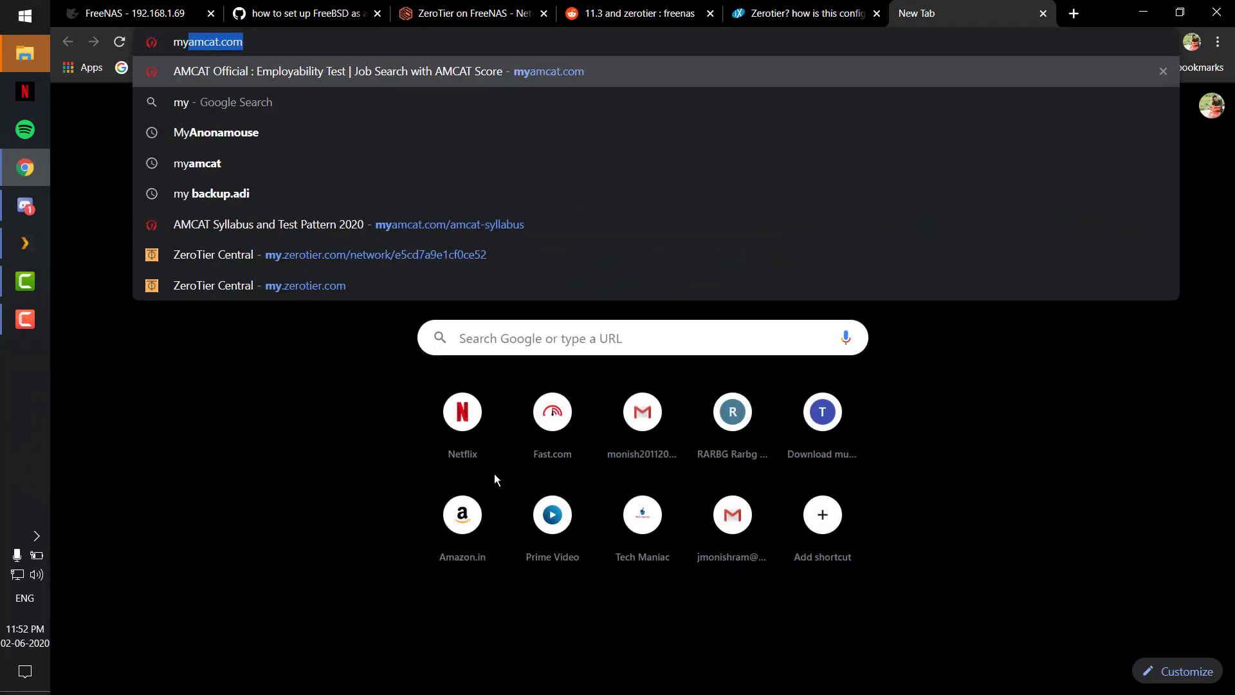
pyautogui.write('.')
pyautogui.press('Up')
pyautogui.press('Up')
pyautogui.press('Return')
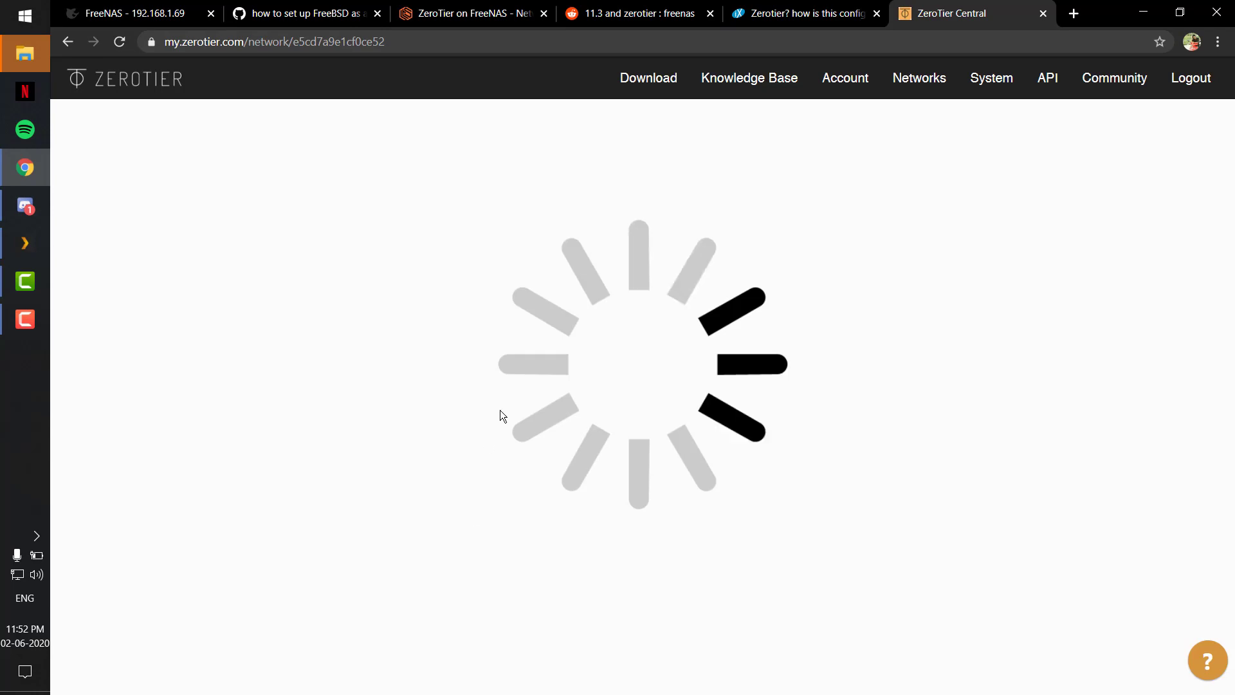
pyautogui.scroll(-20, 500, 410)
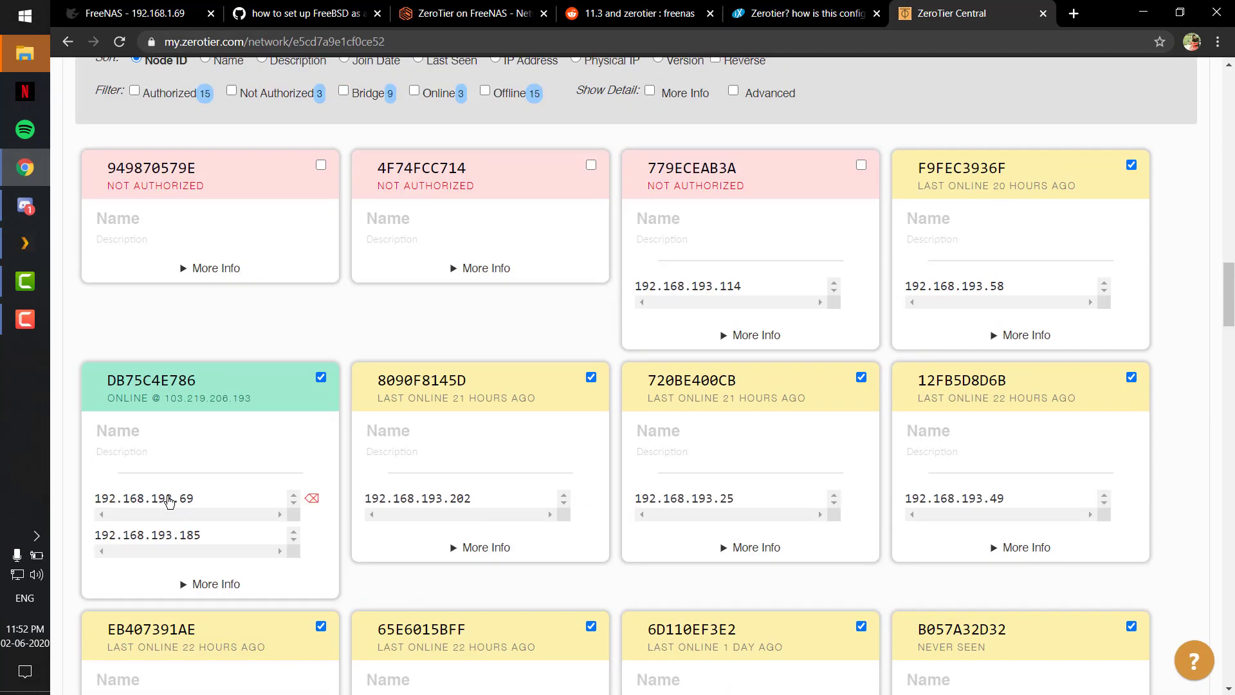
# Copy the online member's address 192.168.193.185 and open it in a new incognito window to test access to FreeNAS.
pyautogui.rightClick(168, 501)
pyautogui.click(169, 502)
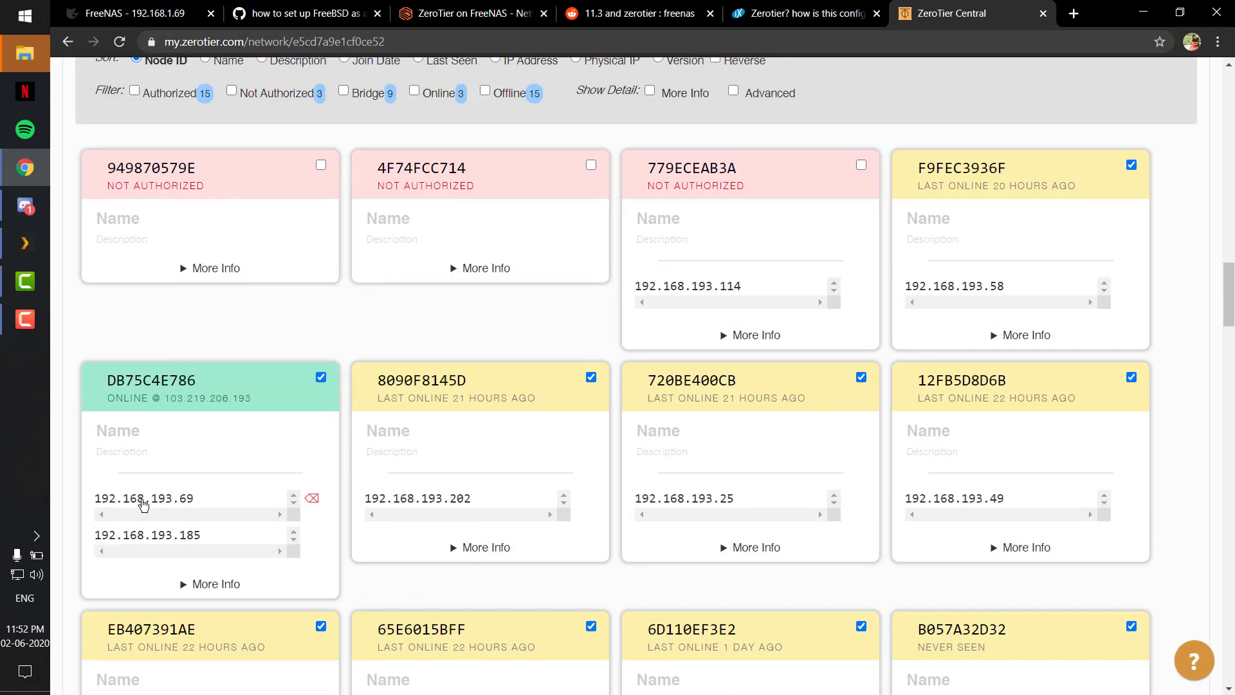
pyautogui.tripleClick(149, 545)
pyautogui.doubleClick(99, 543)
pyautogui.click(1222, 42)
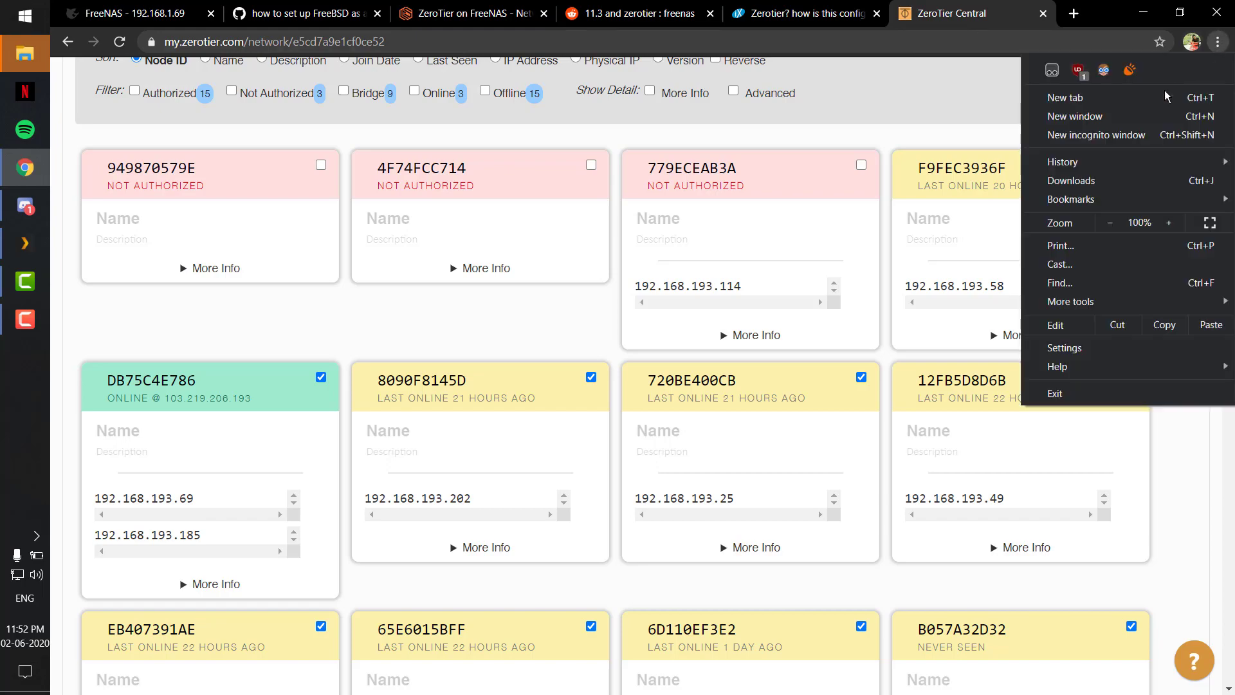
pyautogui.click(1149, 134)
pyautogui.hotkey('ctrl', 'v')
pyautogui.press('Return')
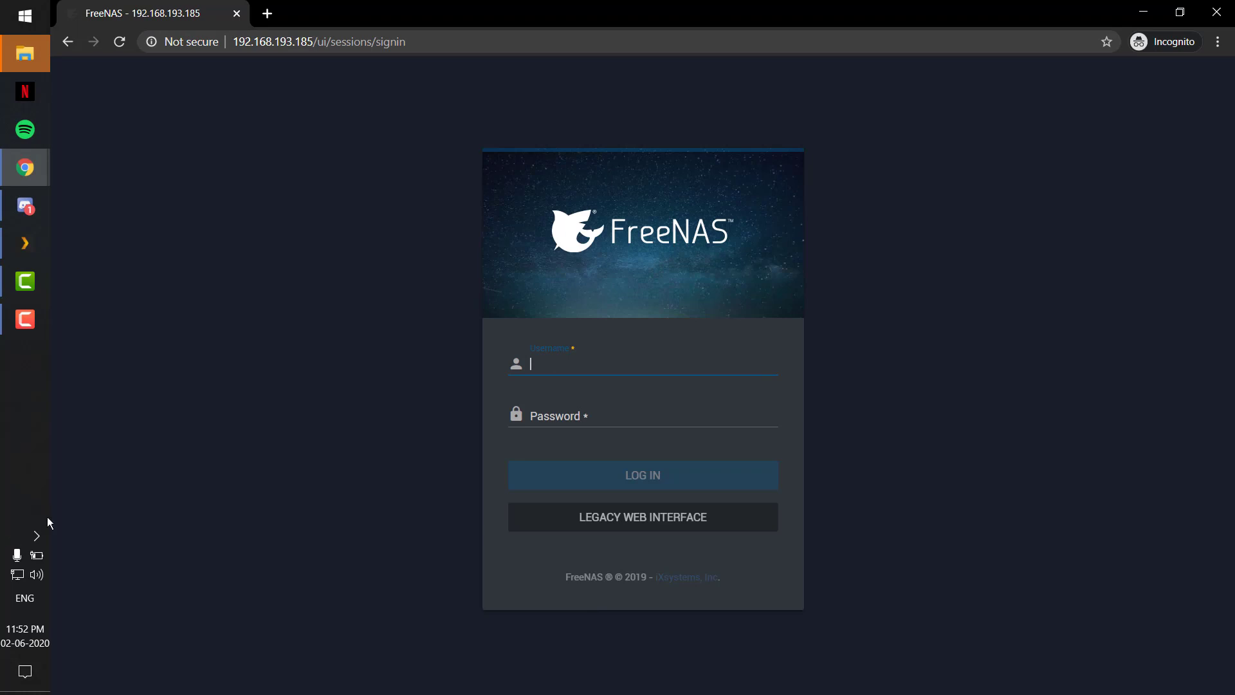
# Close the incognito window with the FreeNAS sign-in page and return to the FreeNAS shell.
pyautogui.click(32, 534)
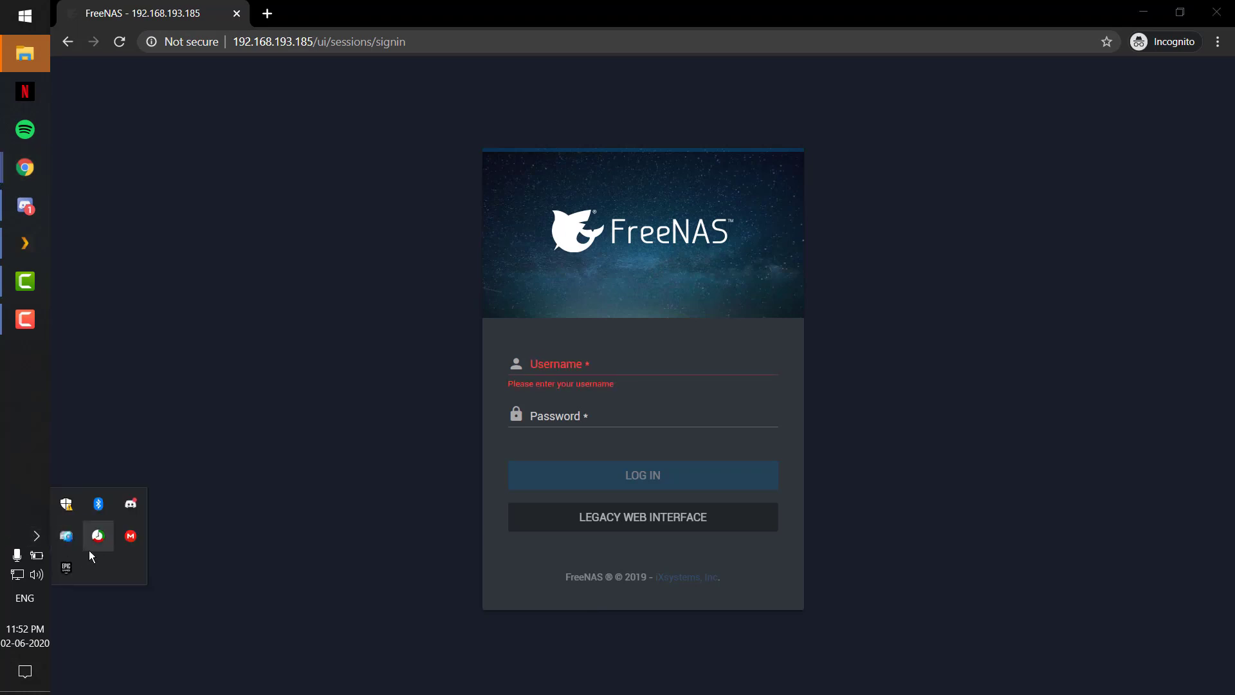
pyautogui.click(358, 346)
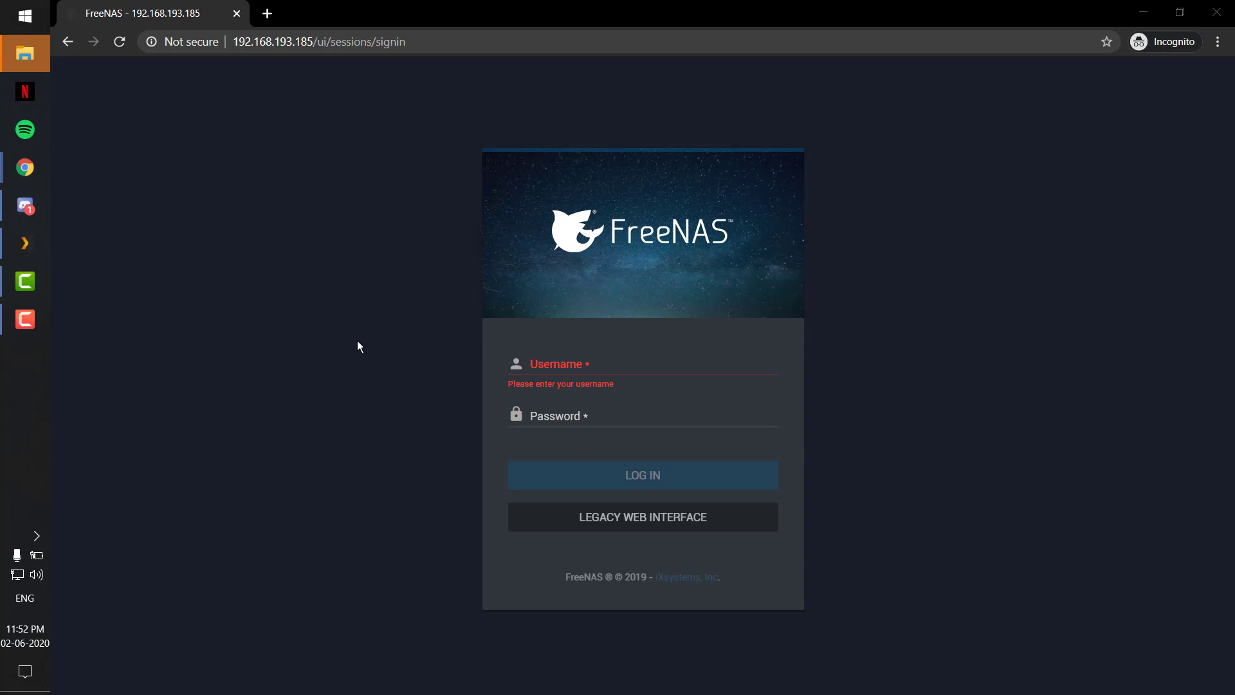
pyautogui.hotkey('alt', 'F4')
pyautogui.click(725, 356)
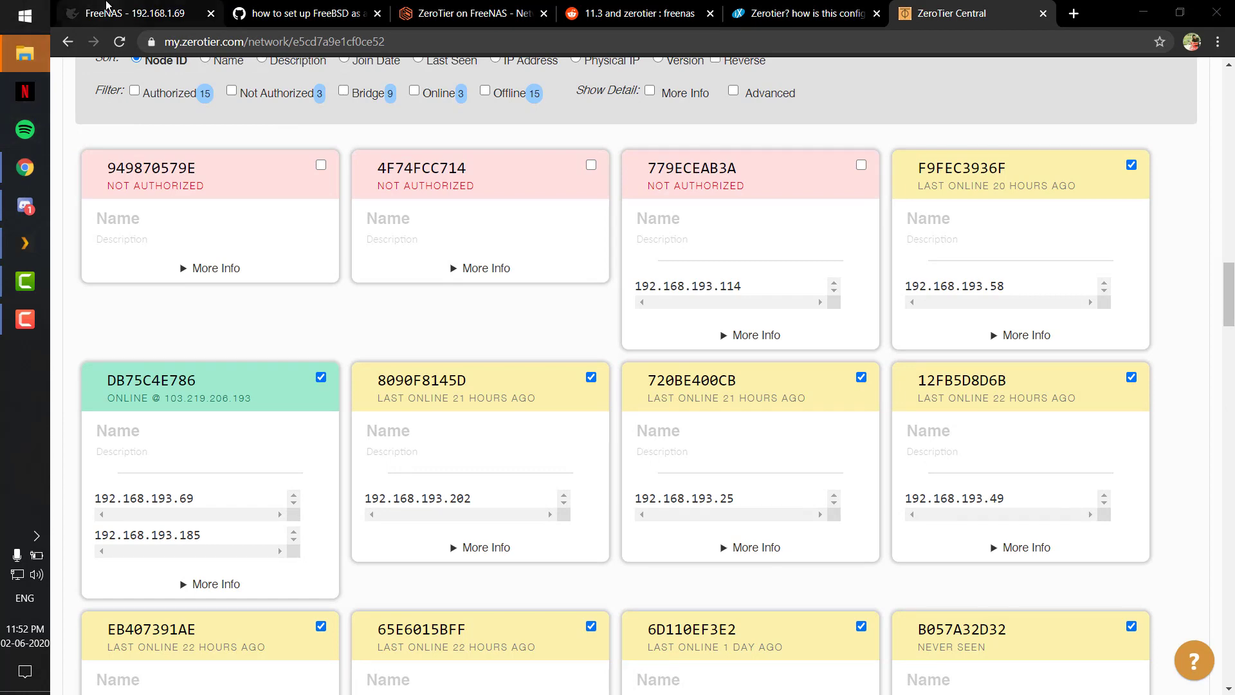
pyautogui.click(106, 6)
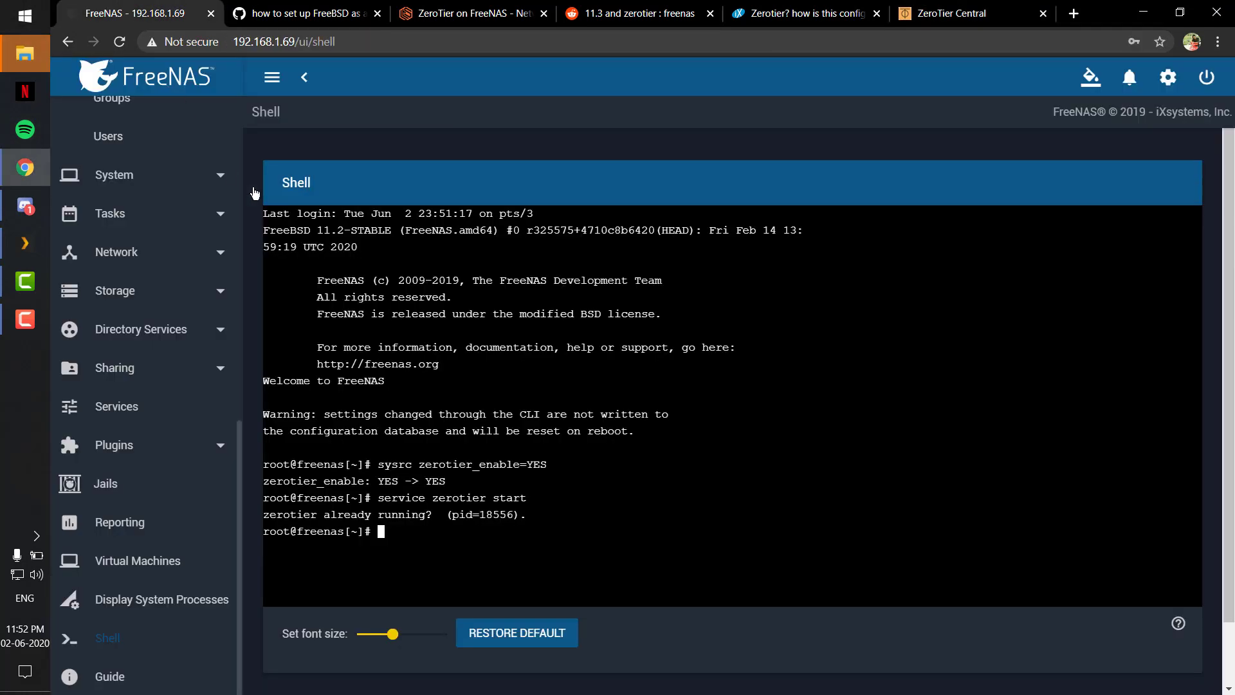
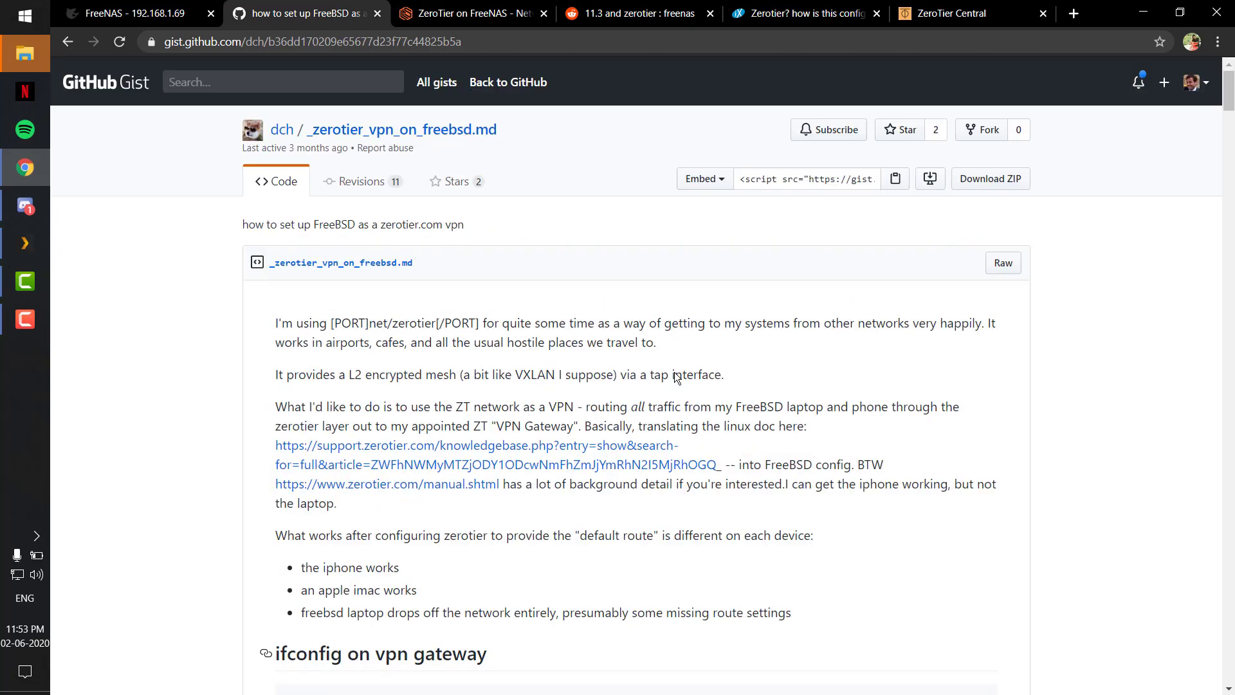
# Skim the FreeBSD ZeroTier gist once more and close its page.
pyautogui.scroll(-20, 551, 329)
pyautogui.scroll(-20, 551, 329)
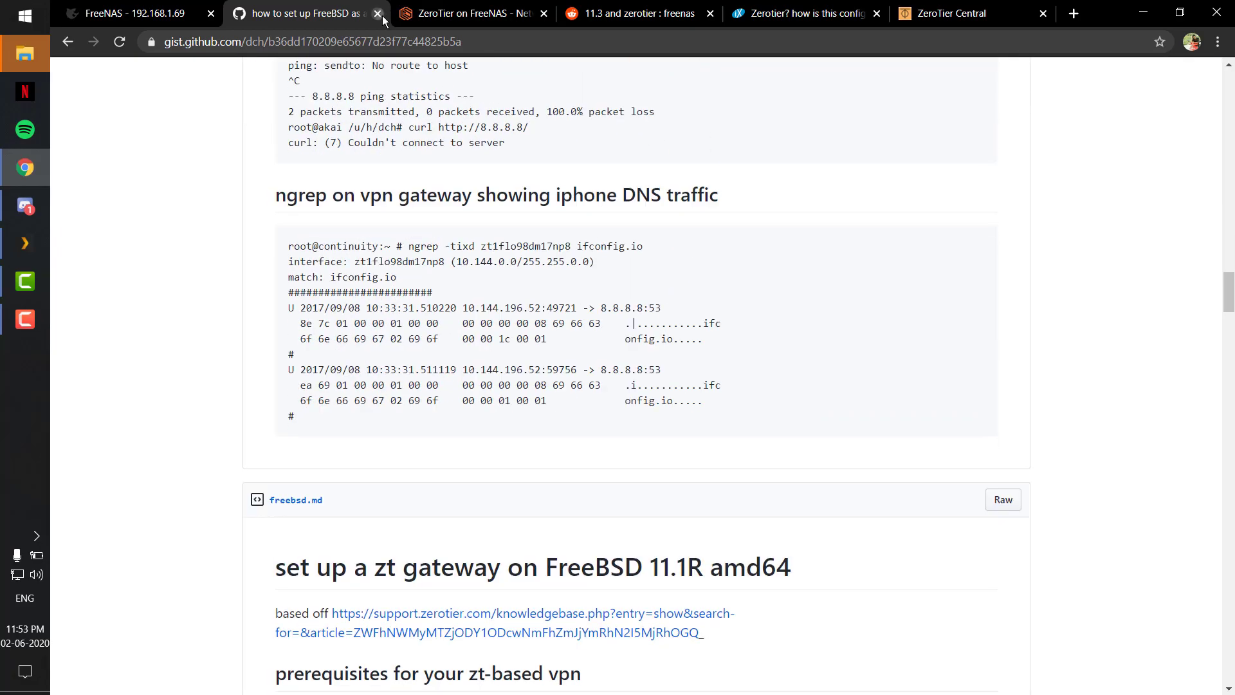
pyautogui.click(380, 13)
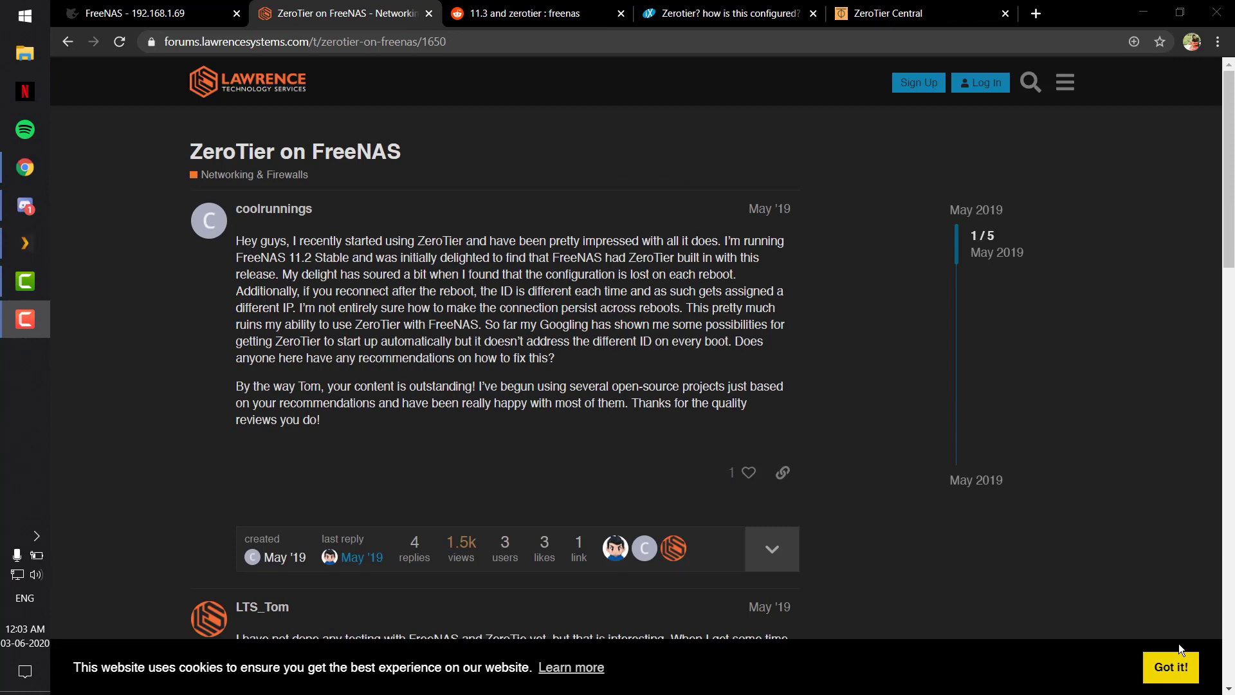
# Examine the startup script in the ZeroTier on FreeNAS forum reply, especially its link command, folder path and join ID.
pyautogui.scroll(-6, 444, 526)
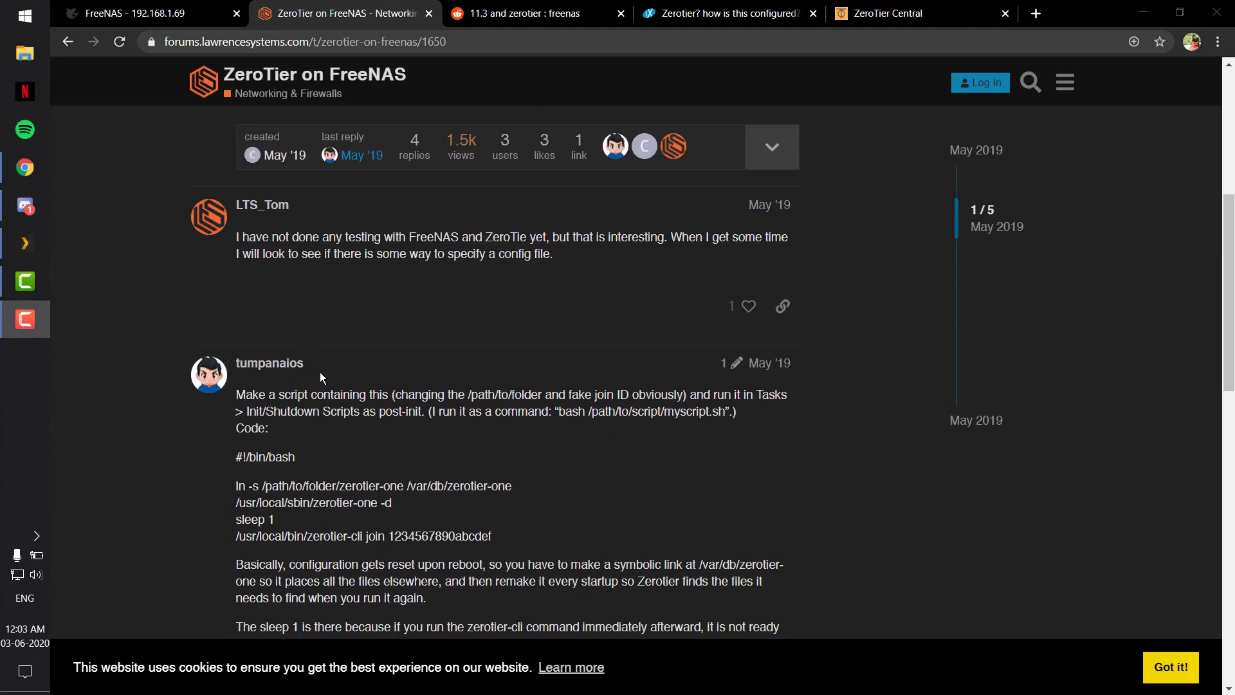
pyautogui.scroll(-1, 319, 372)
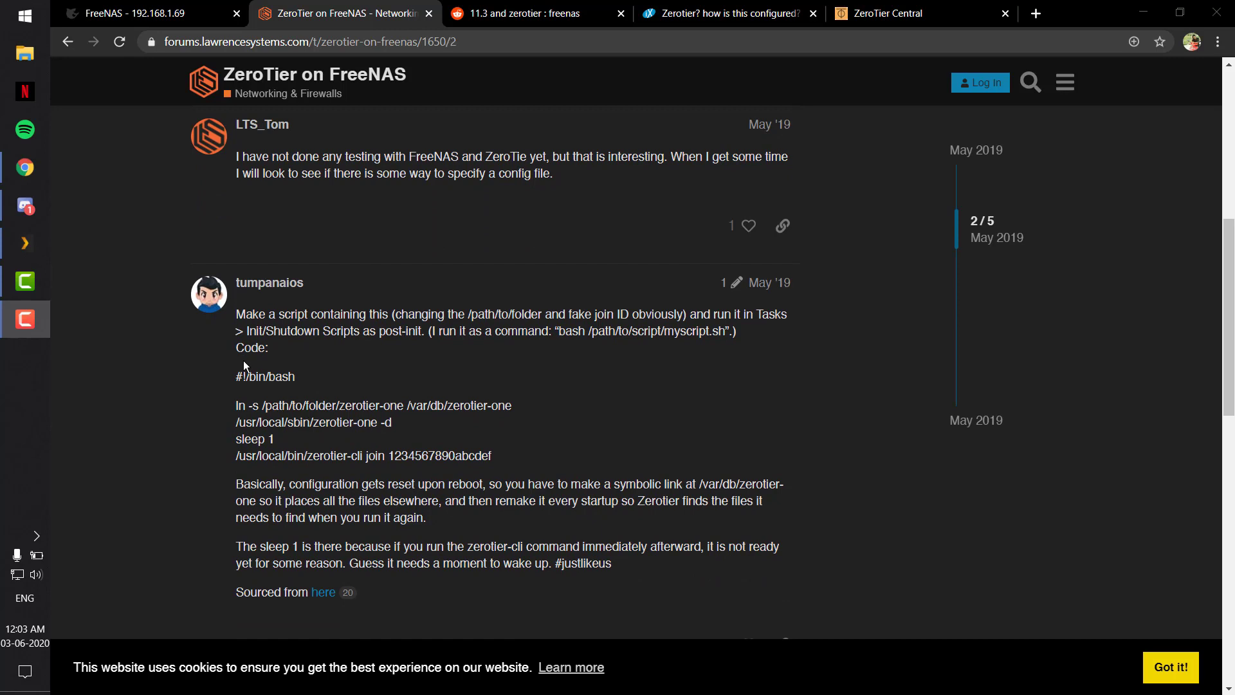
pyautogui.moveTo(234, 405); pyautogui.dragTo(303, 405)
pyautogui.click(437, 421)
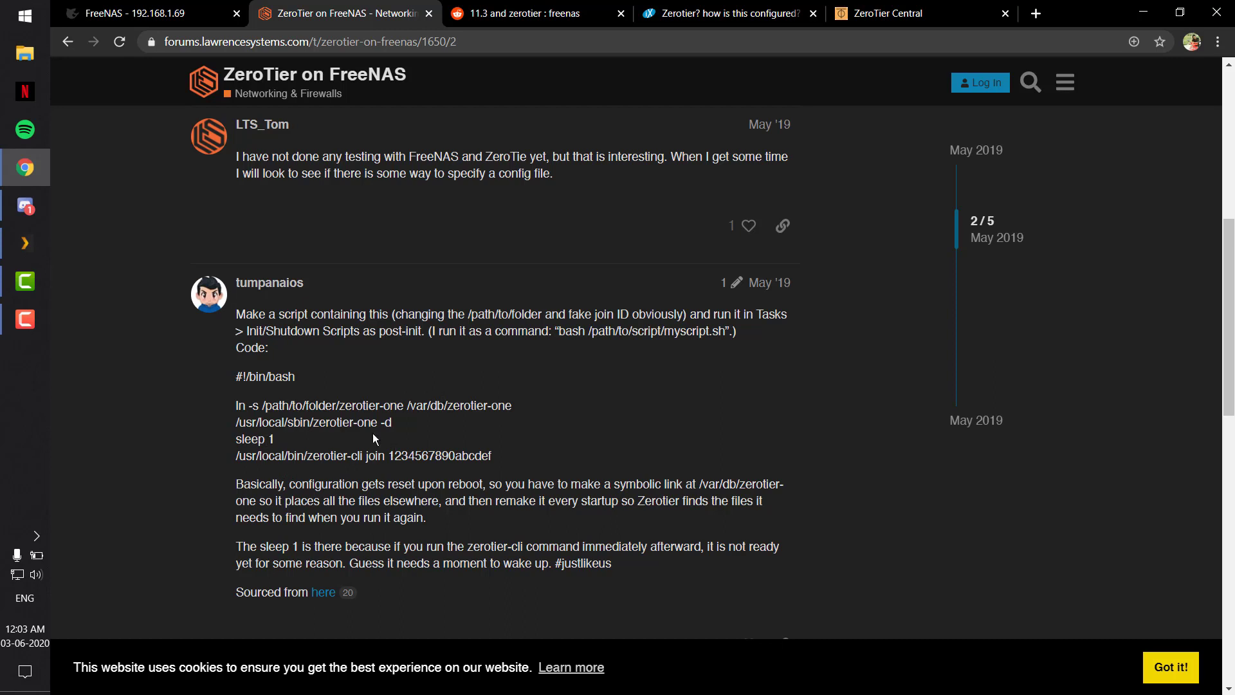
pyautogui.moveTo(262, 406); pyautogui.dragTo(339, 406)
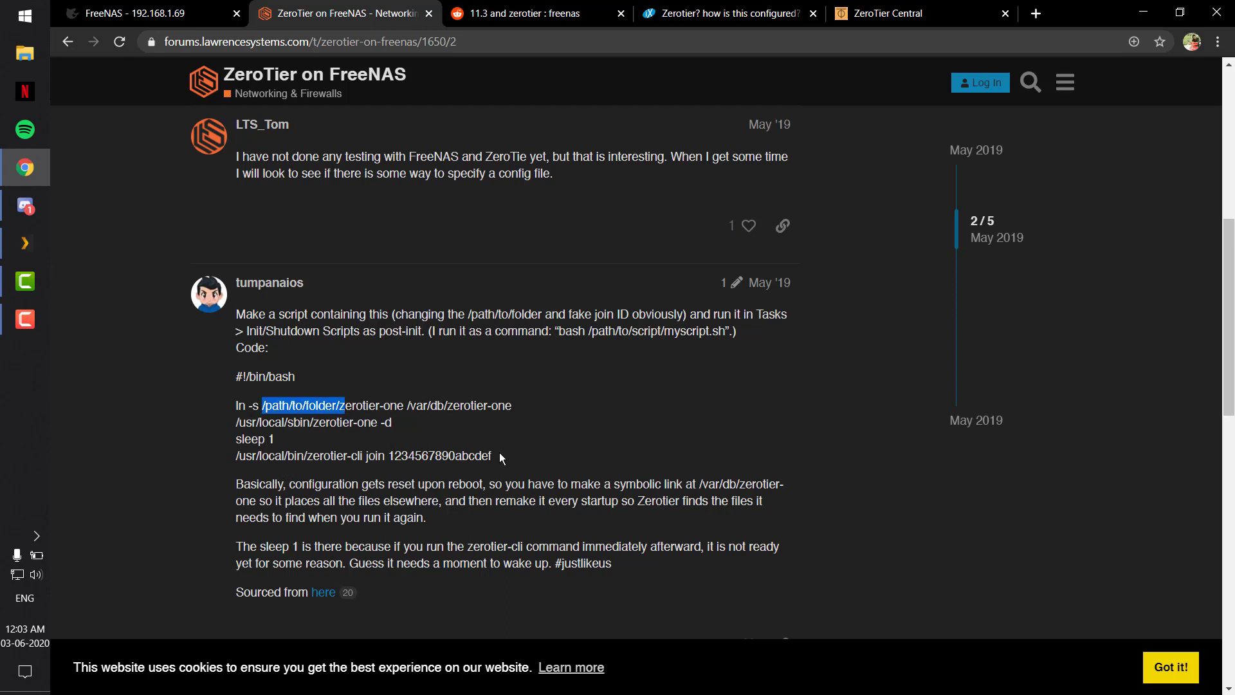
pyautogui.moveTo(493, 457); pyautogui.dragTo(397, 457)
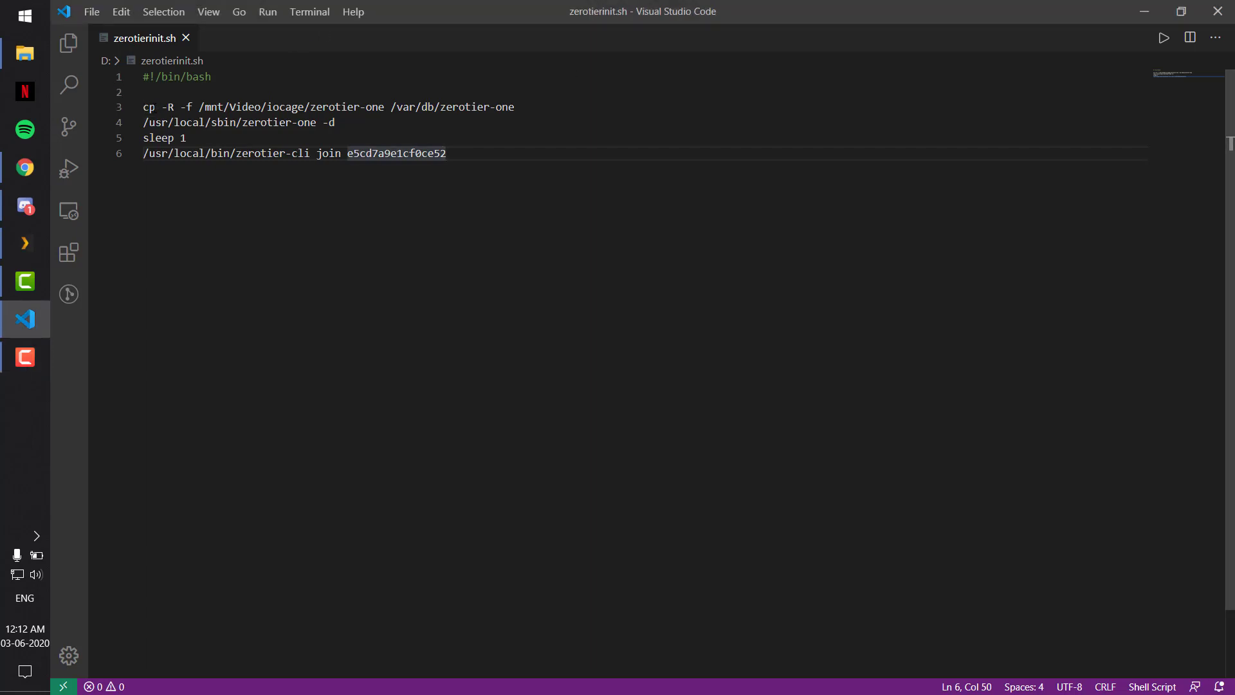
# Examine each line of zerotierinit.sh: the copy command's options and paths, the ZeroTier daemon start, the sleep and the network join ID.
pyautogui.doubleClick(150, 106)
pyautogui.click(199, 107)
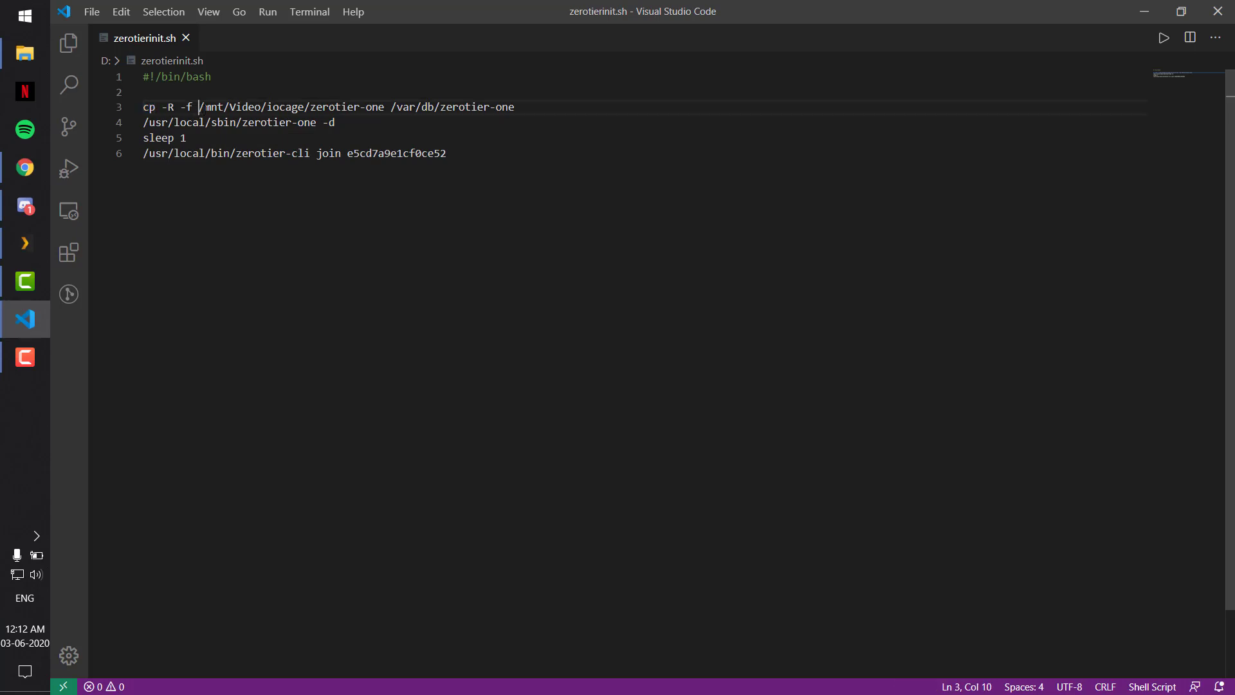
pyautogui.moveTo(199, 107); pyautogui.dragTo(385, 111)
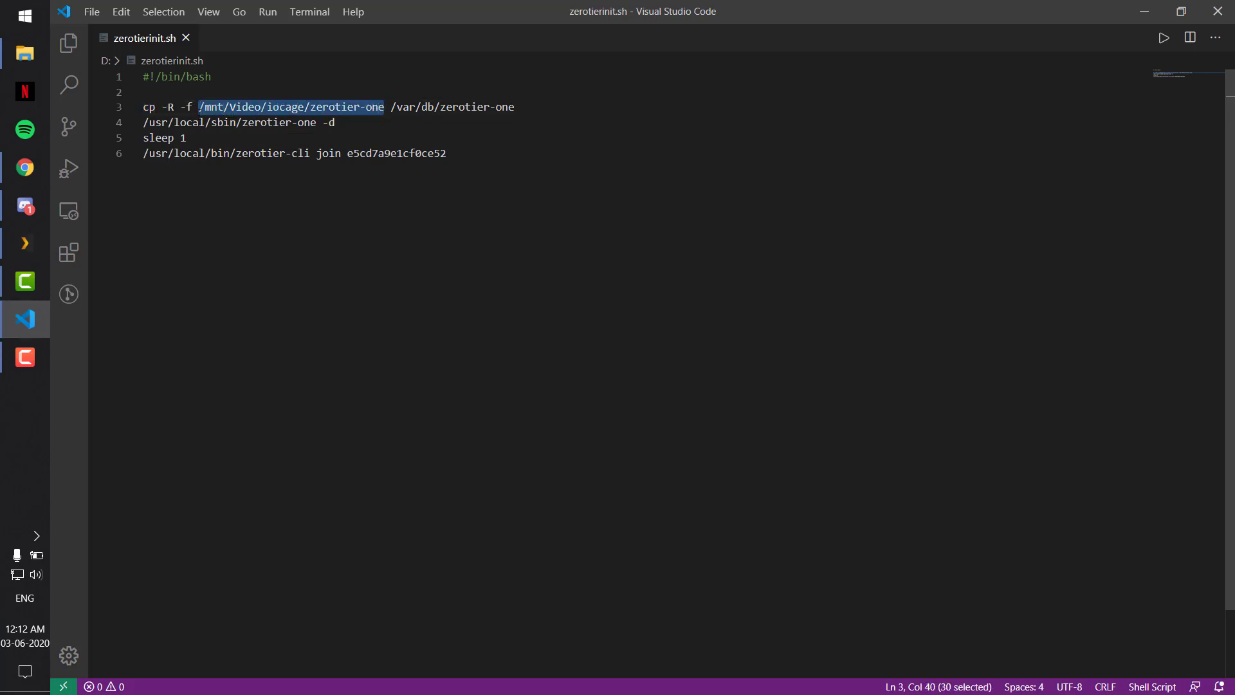
pyautogui.moveTo(161, 107); pyautogui.dragTo(194, 108)
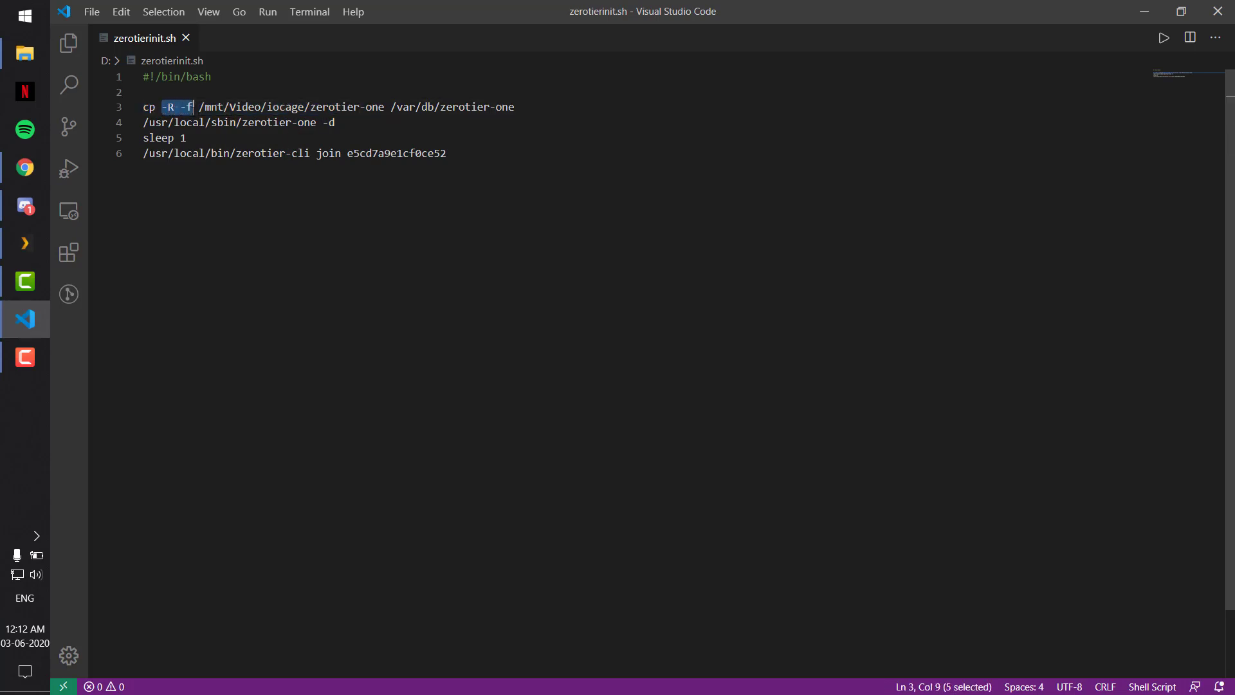
pyautogui.moveTo(390, 107); pyautogui.dragTo(515, 108)
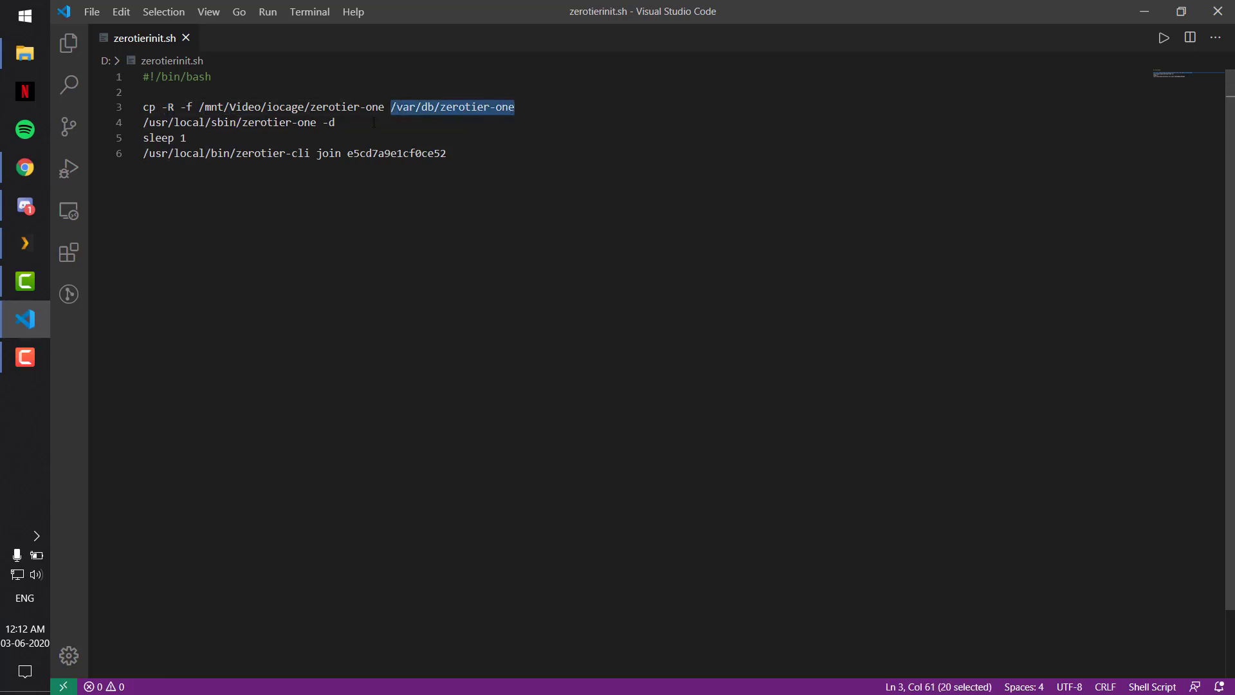
pyautogui.moveTo(316, 123); pyautogui.dragTo(132, 120)
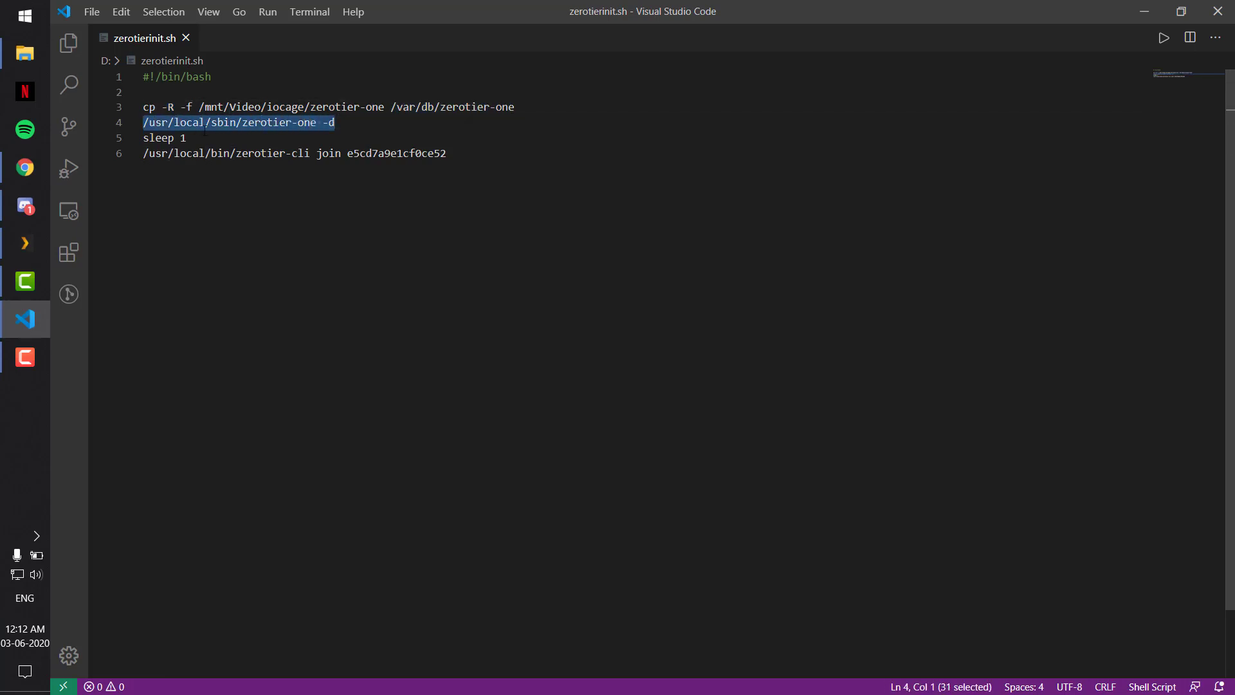
pyautogui.moveTo(222, 139); pyautogui.dragTo(133, 138)
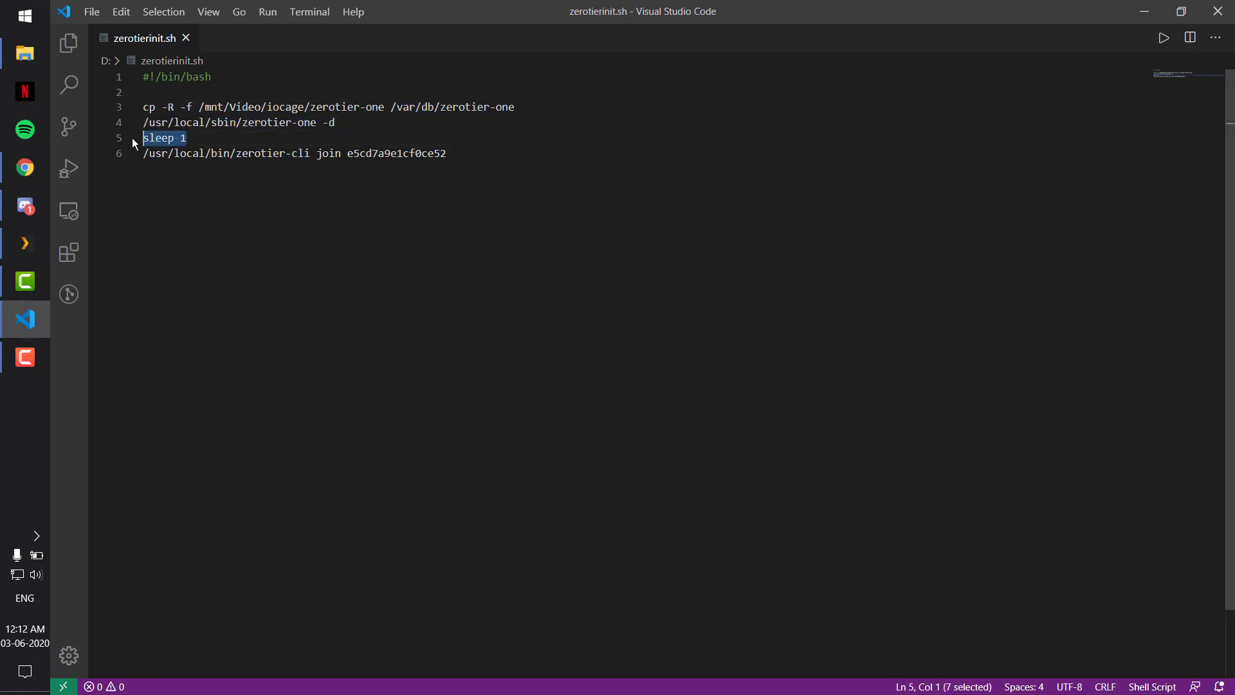
pyautogui.click(239, 139)
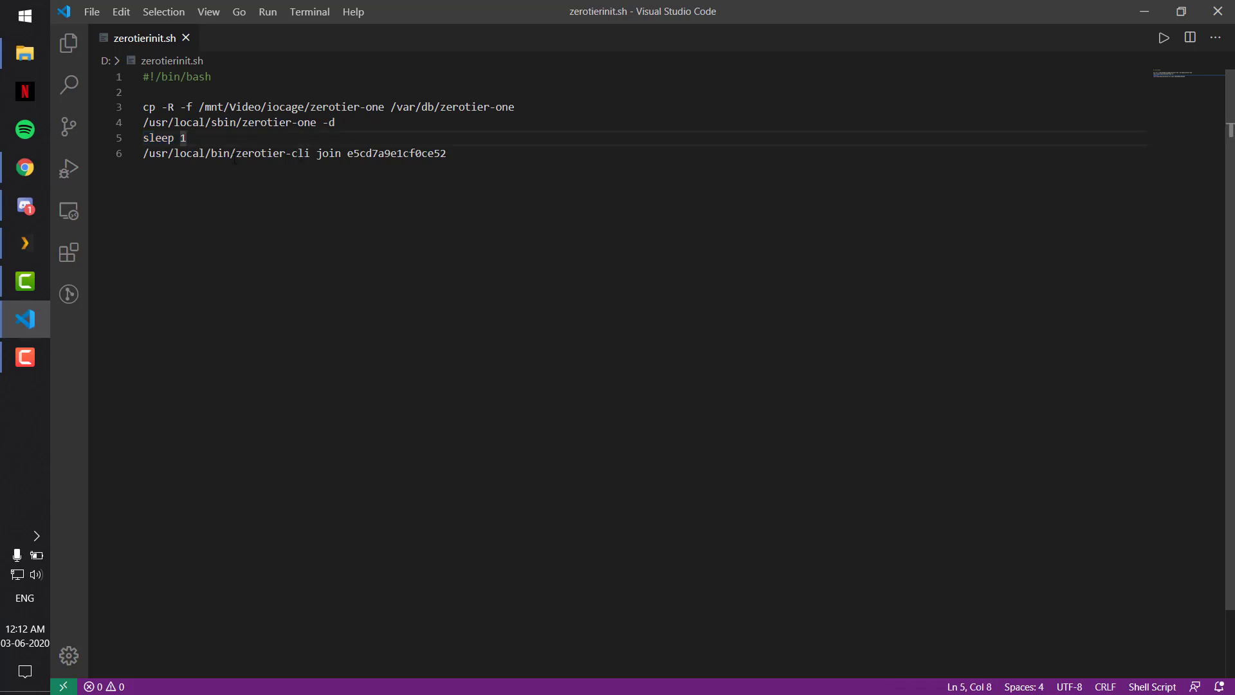
pyautogui.moveTo(143, 155); pyautogui.dragTo(513, 157)
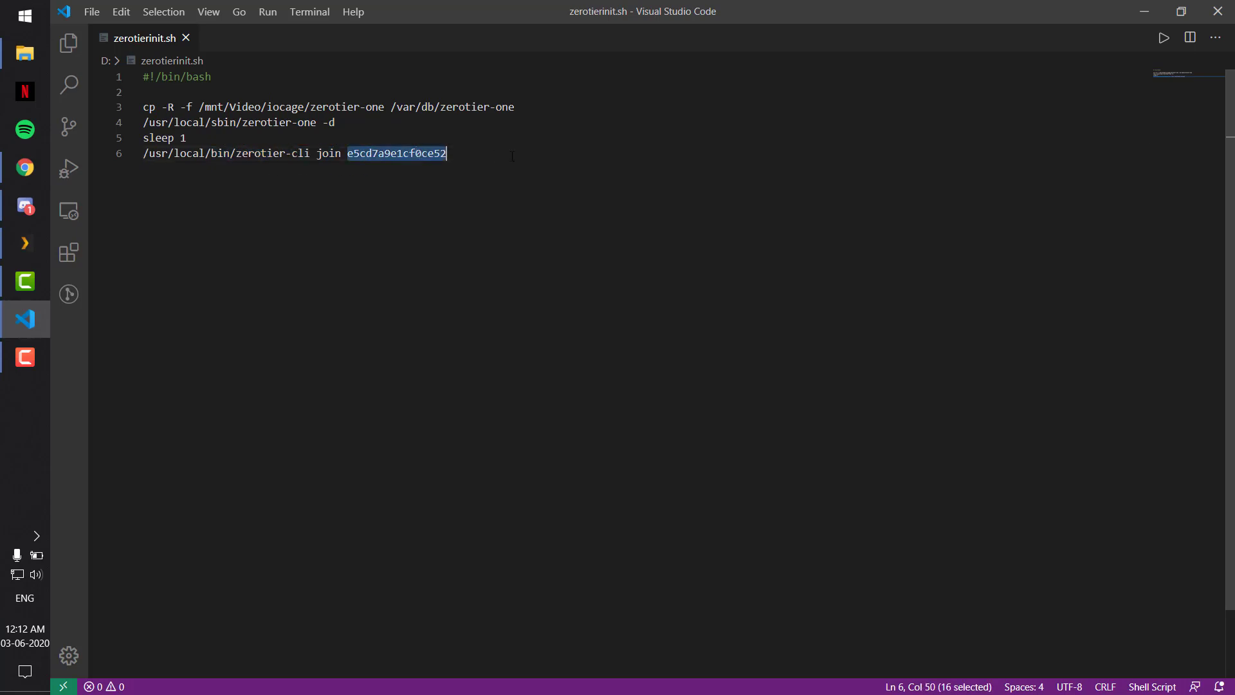
pyautogui.click(513, 156)
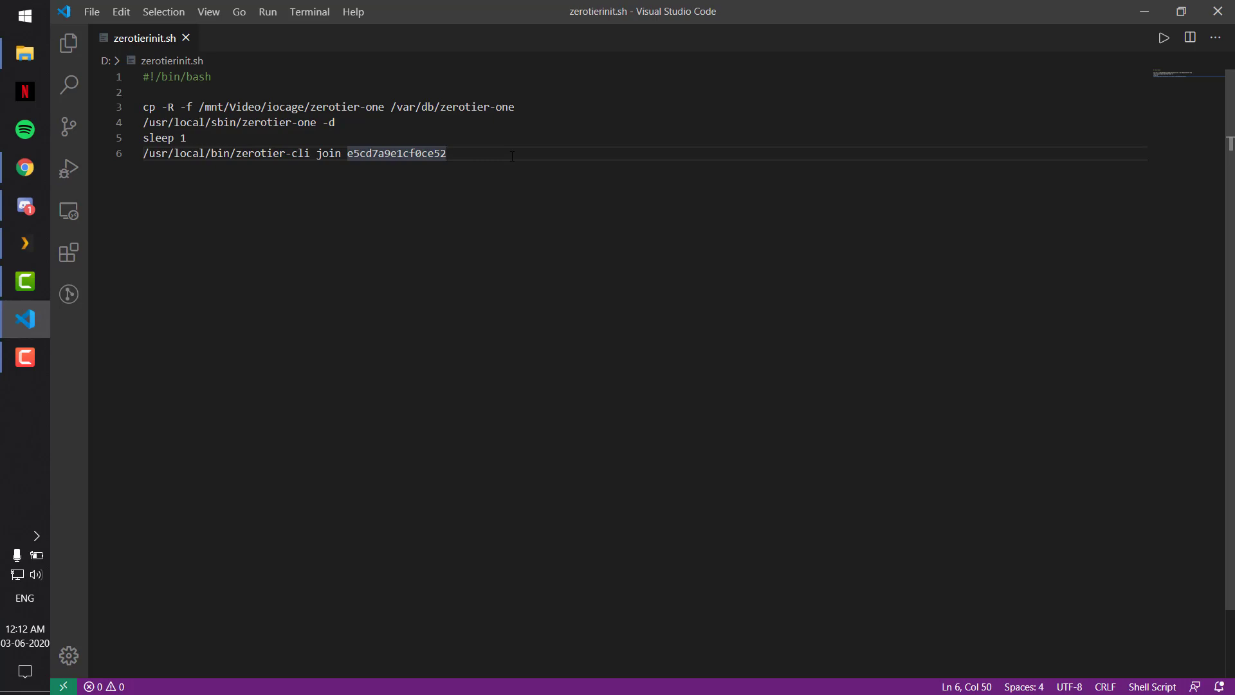
# Switch to the FreeNAS Services page in Chrome and start the SSH service.
pyautogui.click(24, 168)
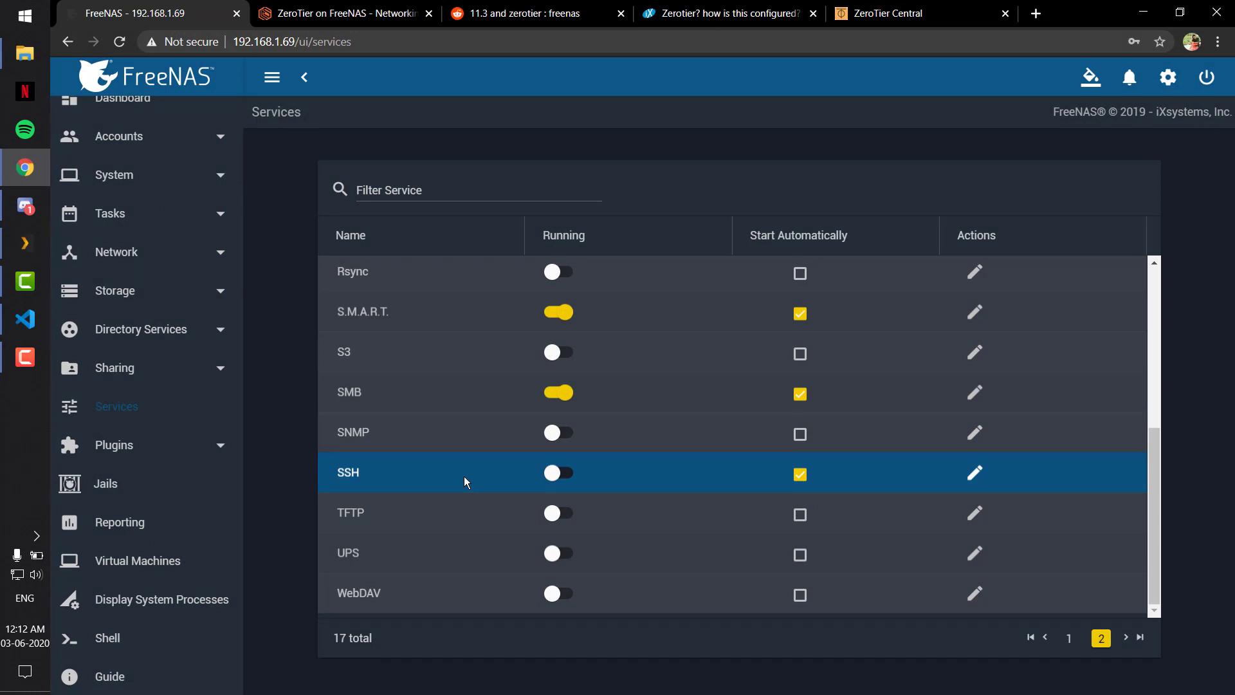
pyautogui.scroll(3, 193, 298)
pyautogui.scroll(-2, 206, 298)
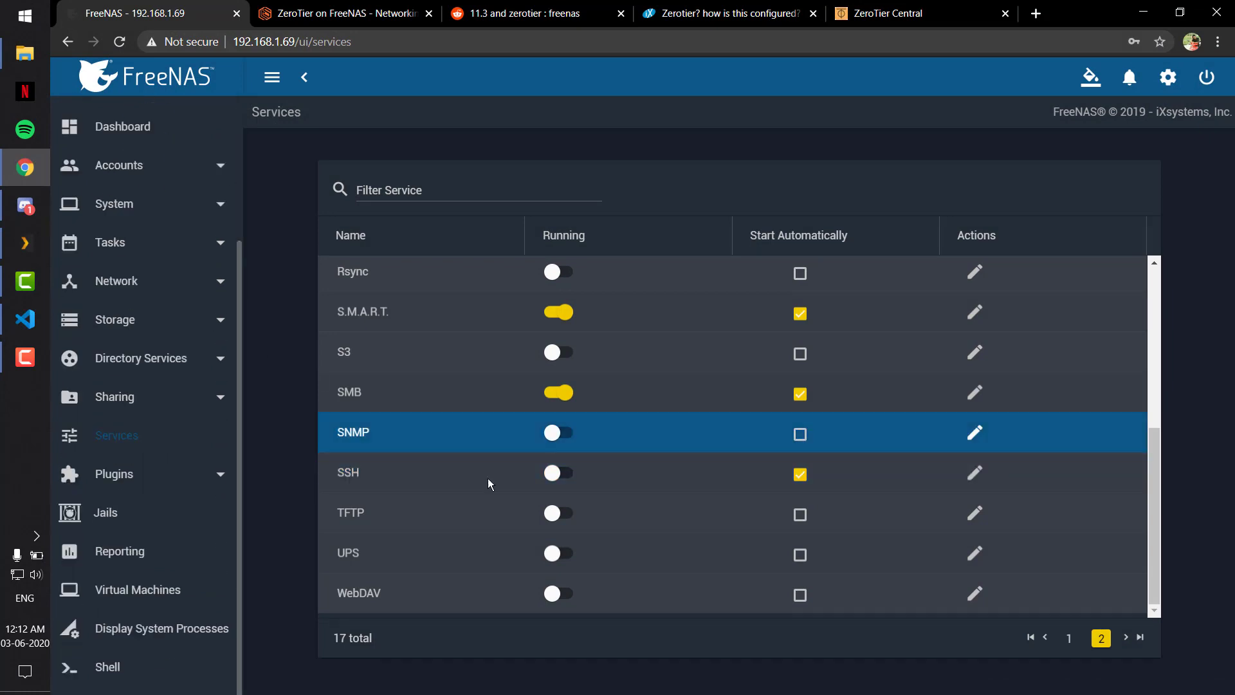
pyautogui.click(561, 479)
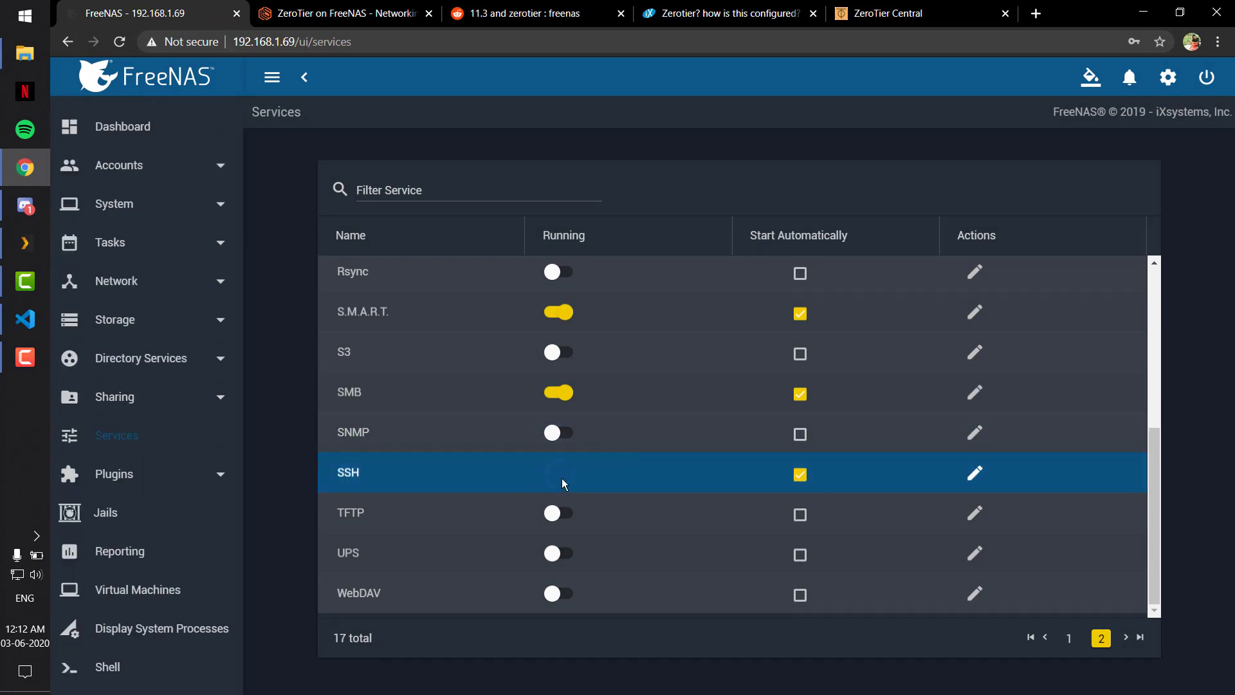
# Search the web for winscp to find its official download site, and close the results page.
pyautogui.hotkey('ctrl', 't')
pyautogui.write('win')
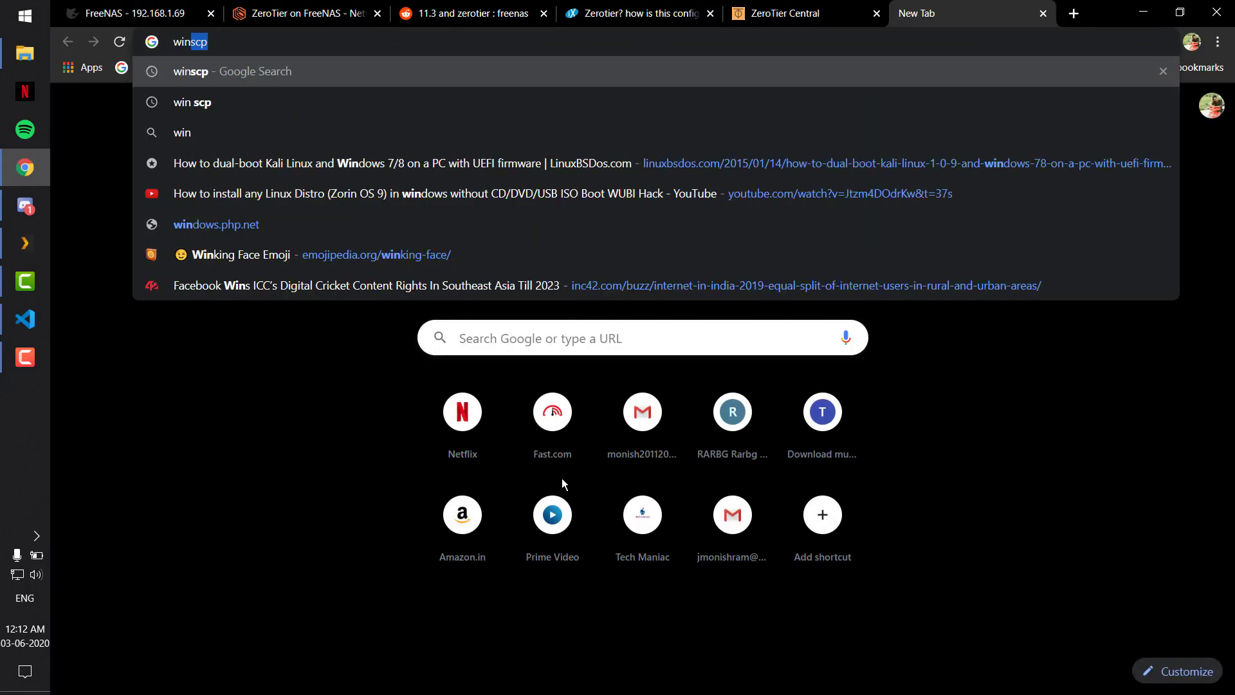
pyautogui.press('Return')
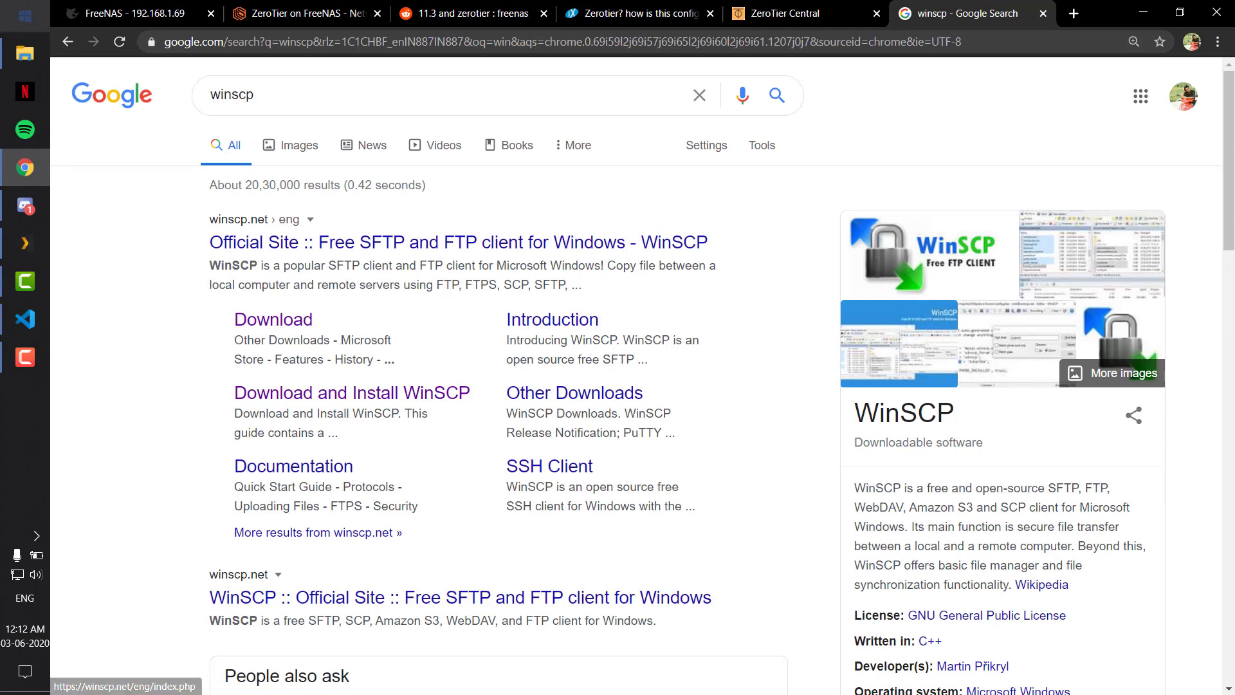
pyautogui.click(1043, 14)
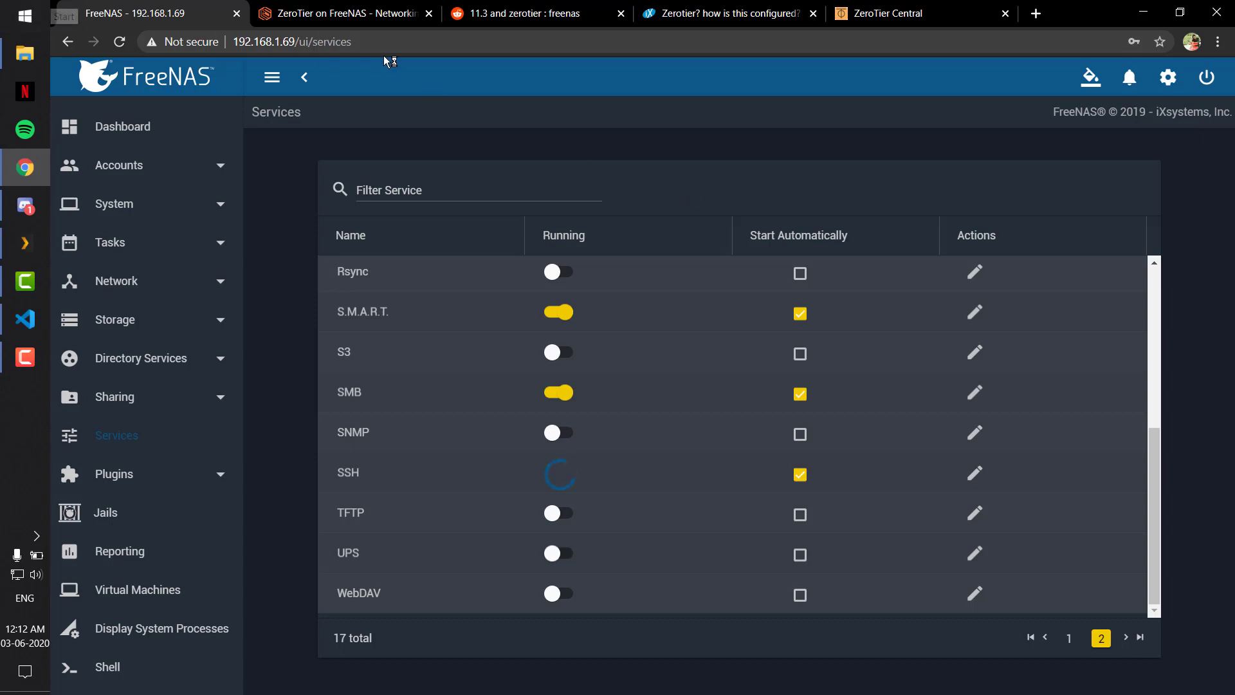
# Launch the WinSCP desktop application.
pyautogui.press('super')
pyautogui.write('win')
pyautogui.press('Return')
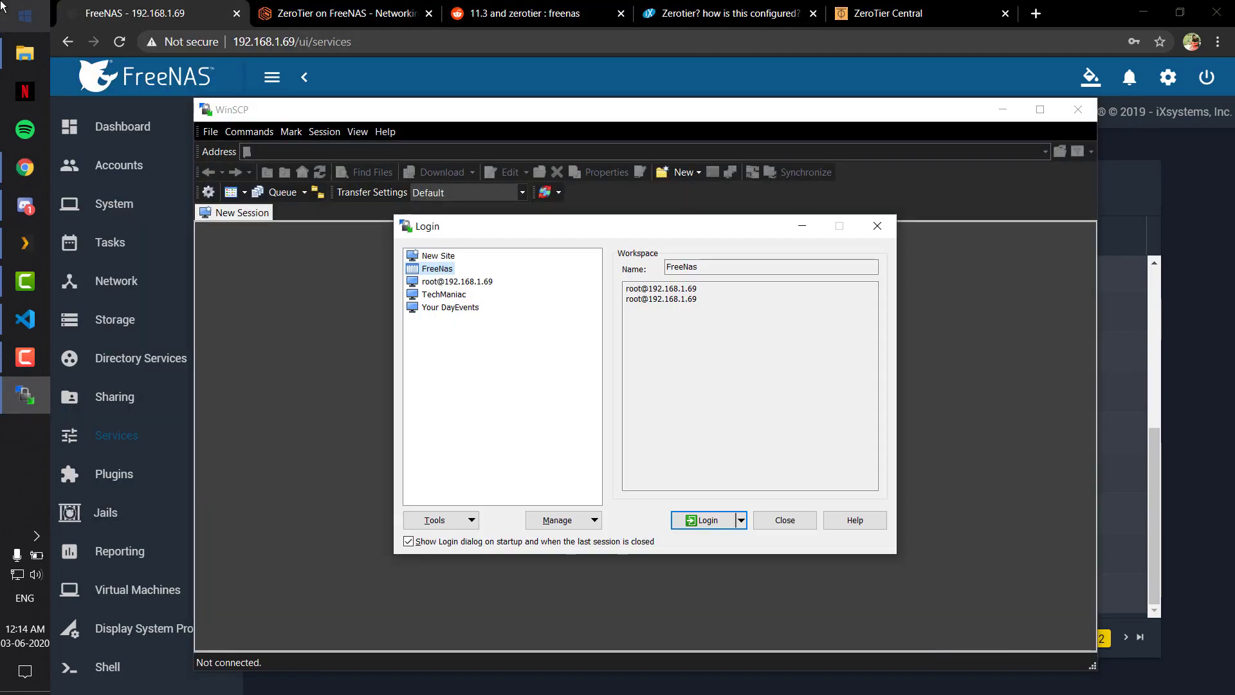
# Examine the login details for a new site: file protocol, host name and user name.
pyautogui.click(450, 260)
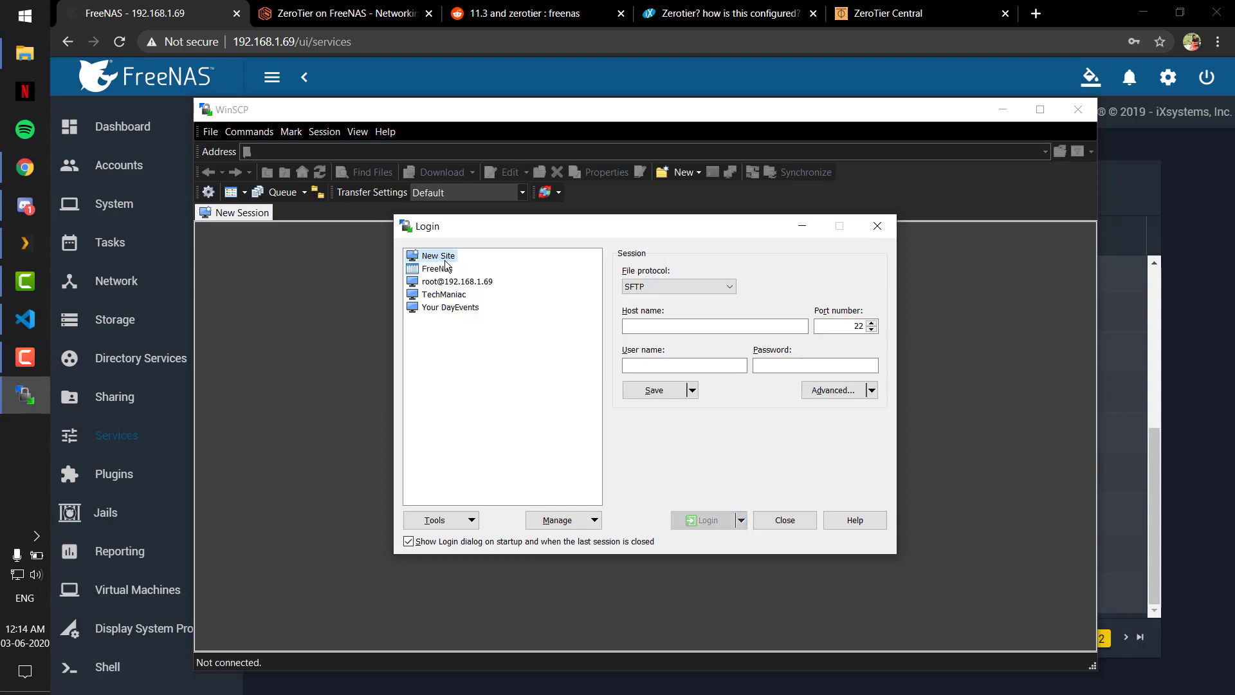
pyautogui.click(675, 327)
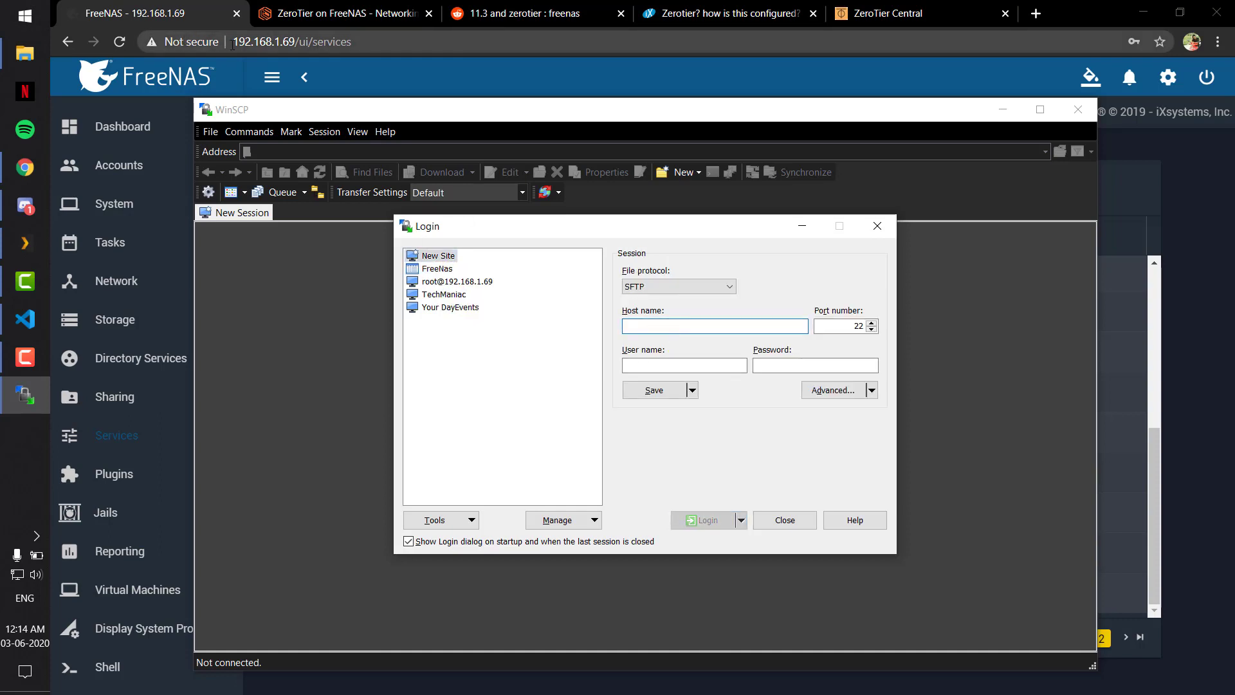
pyautogui.click(711, 365)
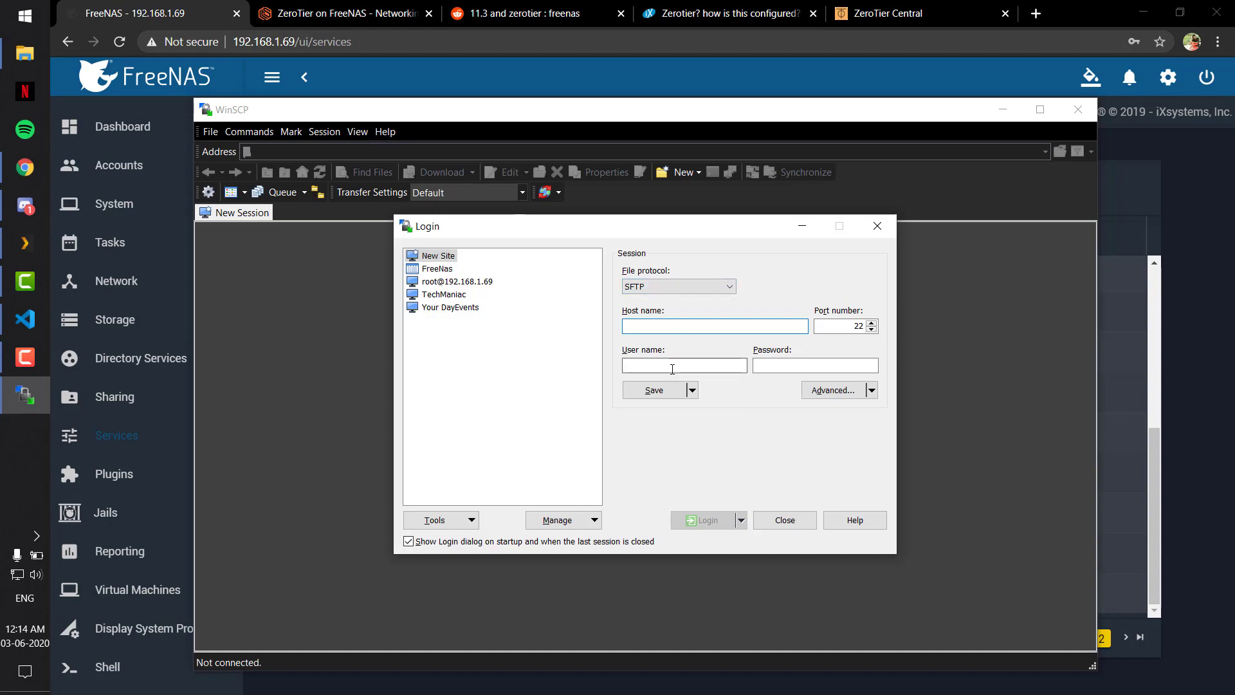
pyautogui.click(437, 268)
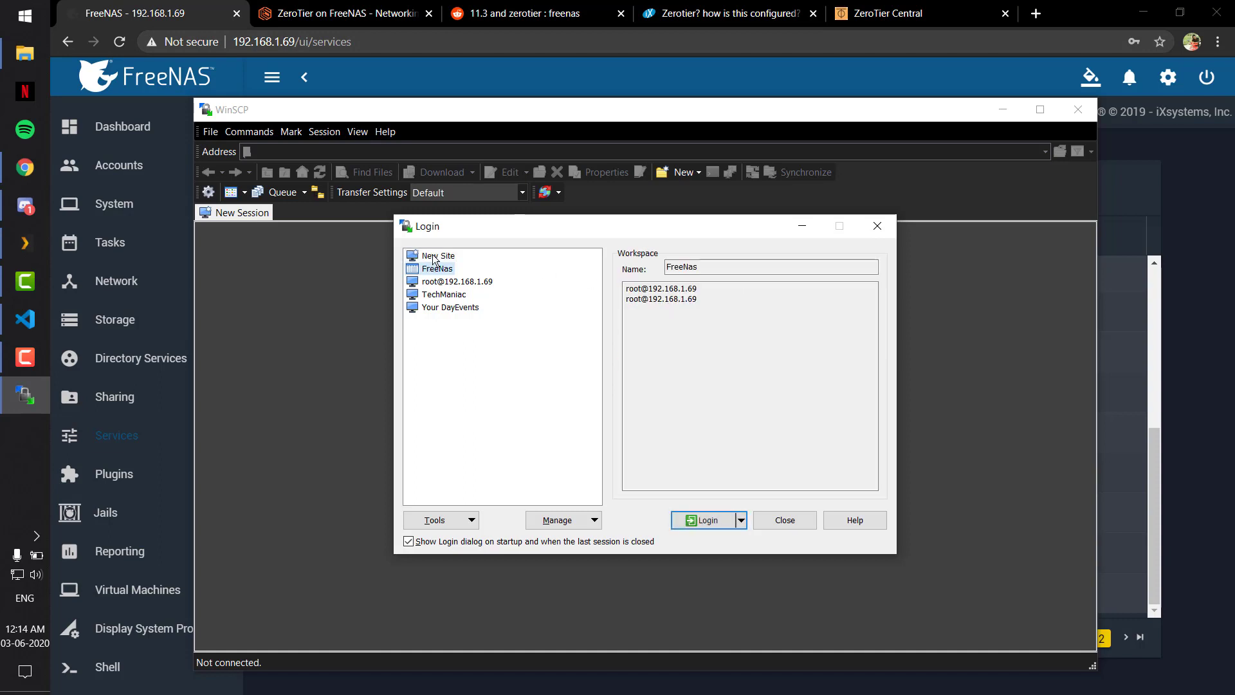
pyautogui.click(438, 255)
pyautogui.click(644, 286)
pyautogui.click(647, 301)
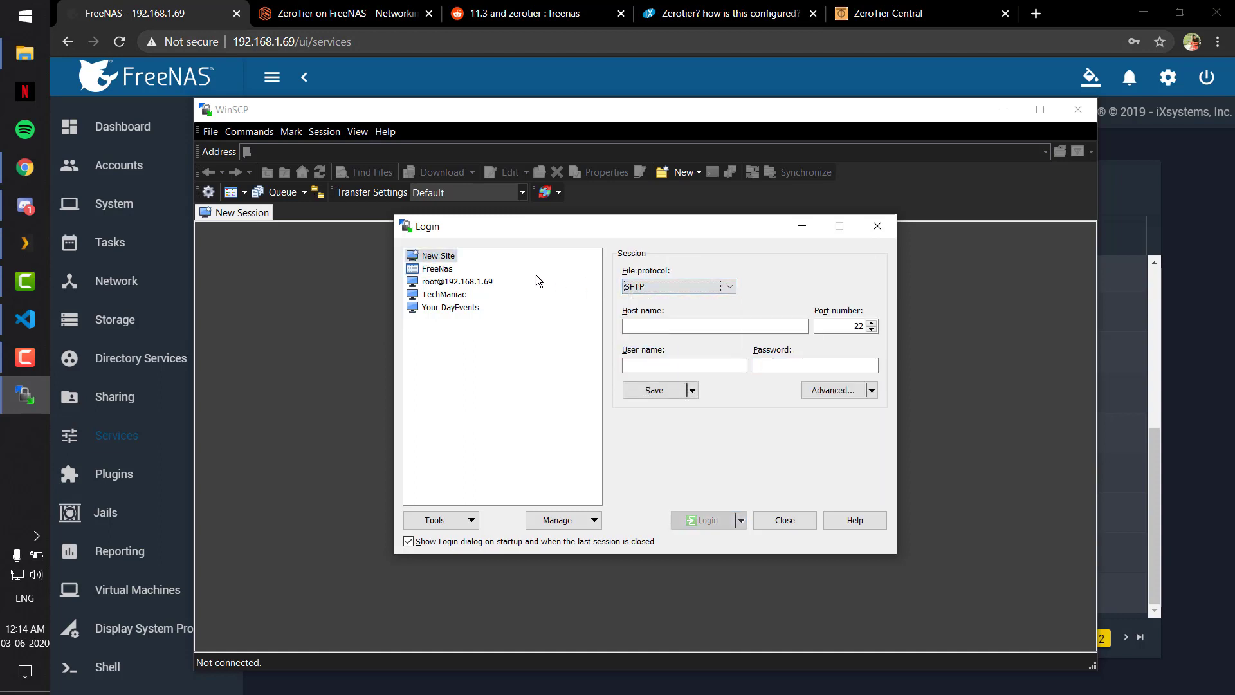
# Log in with the saved FreeNas workspace and locate the zerotier-one folder in /var/db.
pyautogui.click(440, 269)
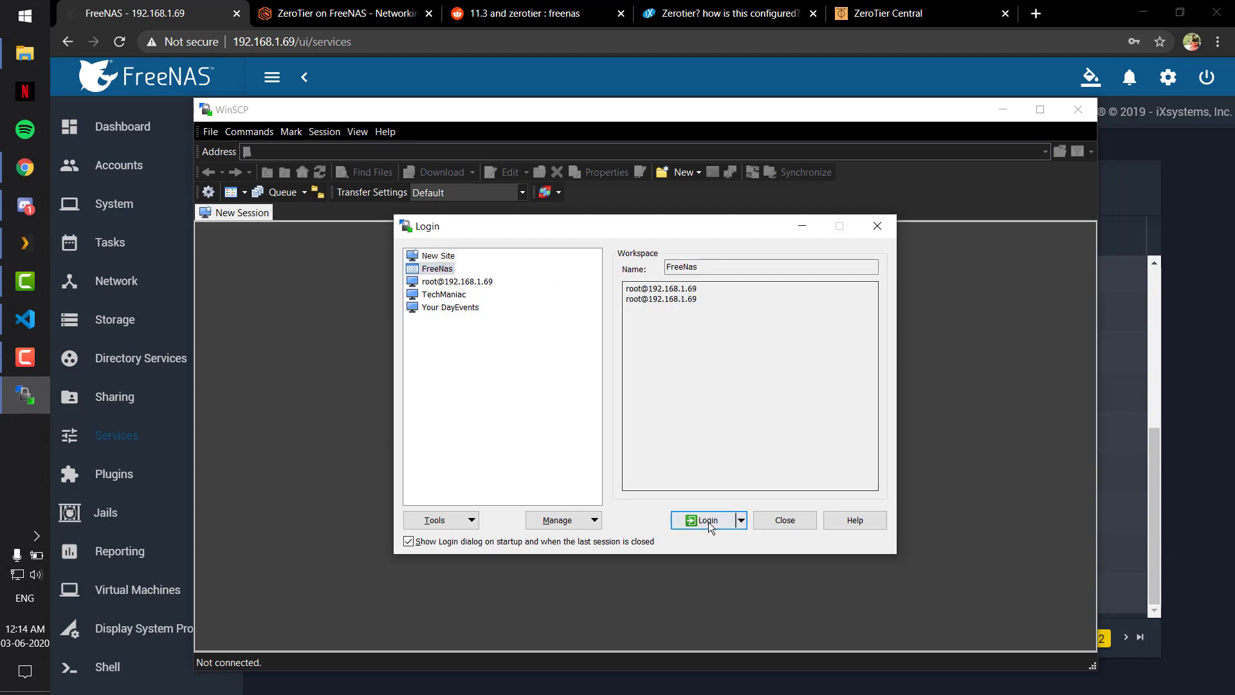
pyautogui.click(709, 521)
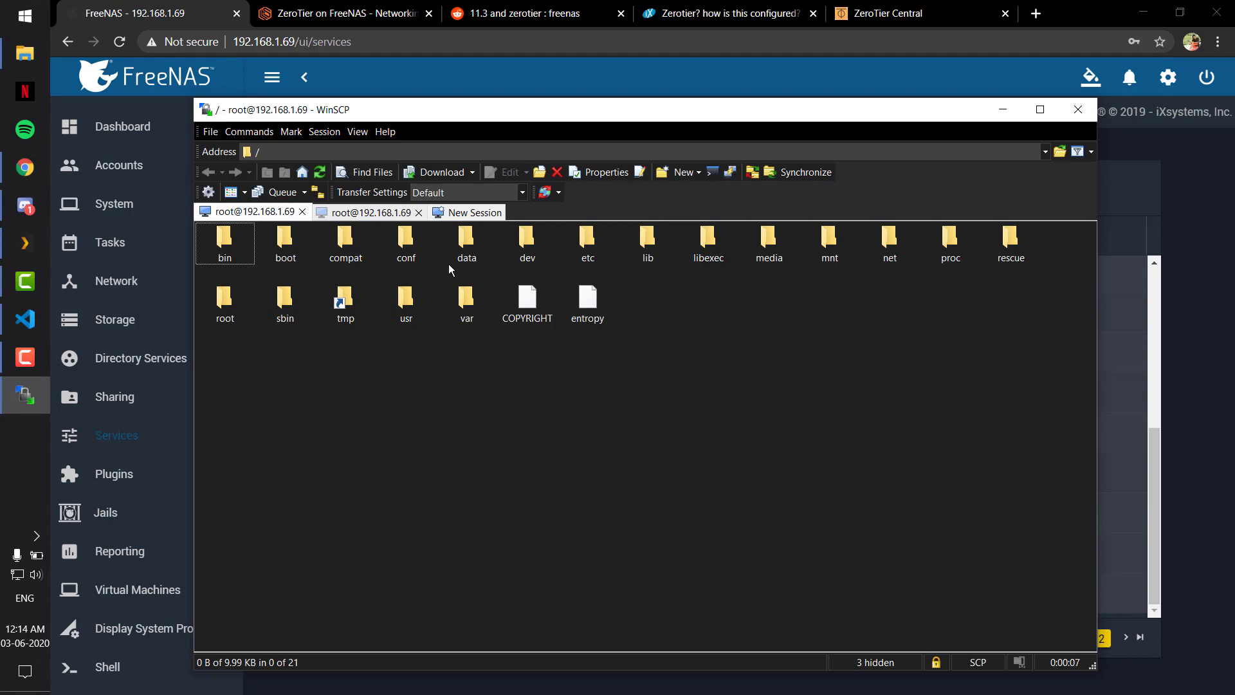
pyautogui.doubleClick(467, 299)
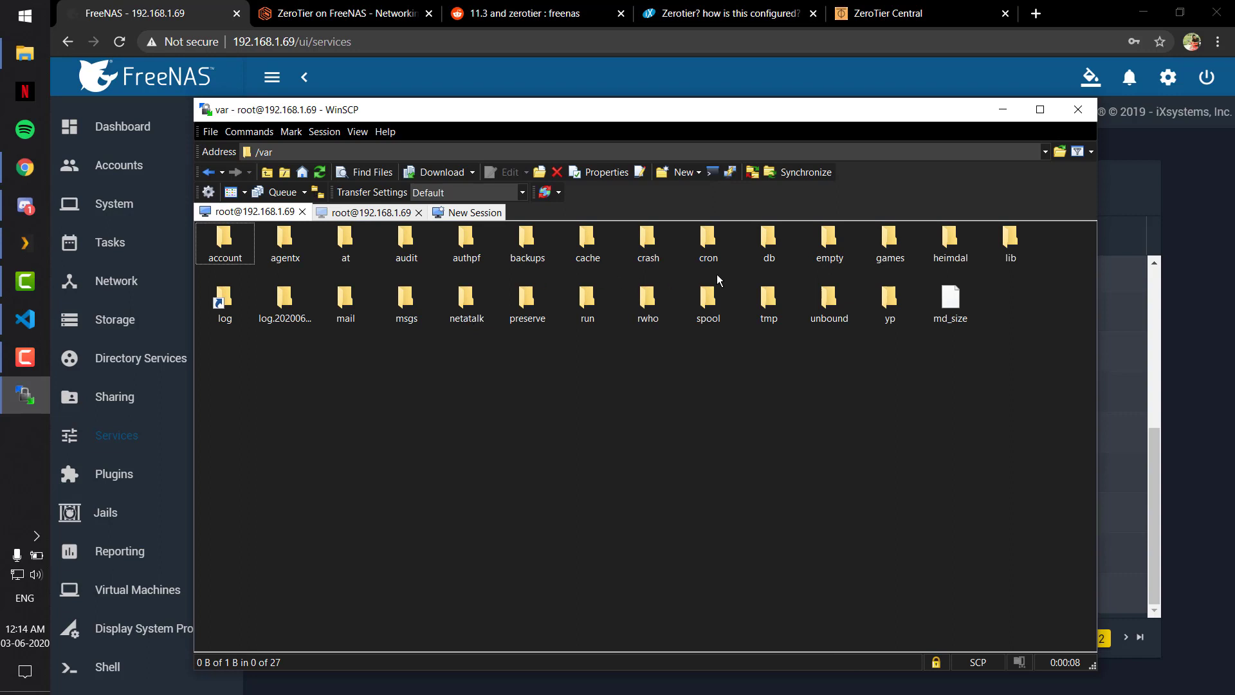
pyautogui.doubleClick(771, 251)
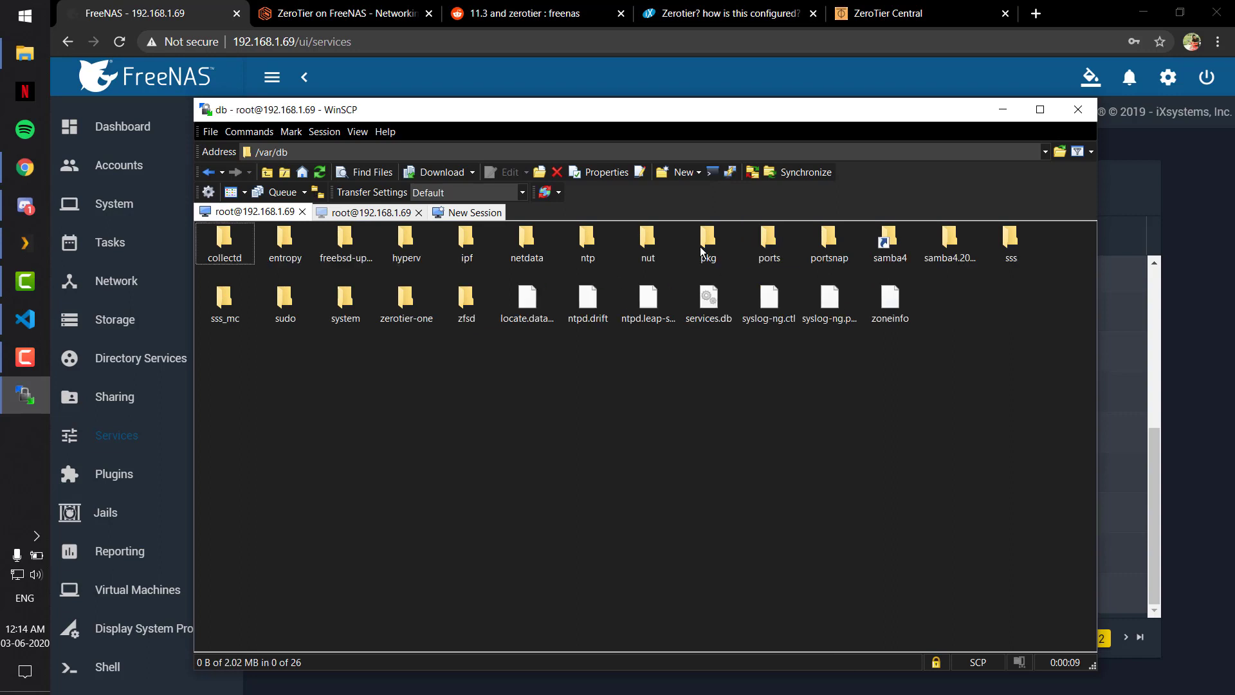
pyautogui.click(405, 312)
pyautogui.rightClick(406, 312)
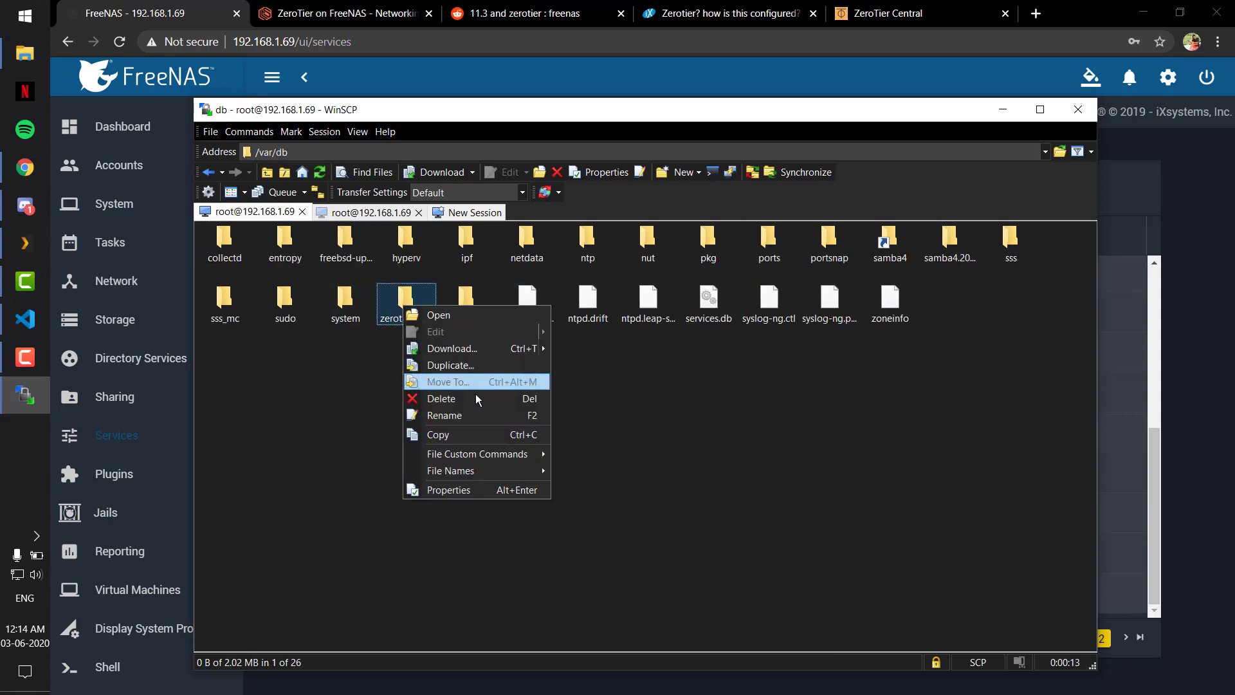
pyautogui.press('Escape')
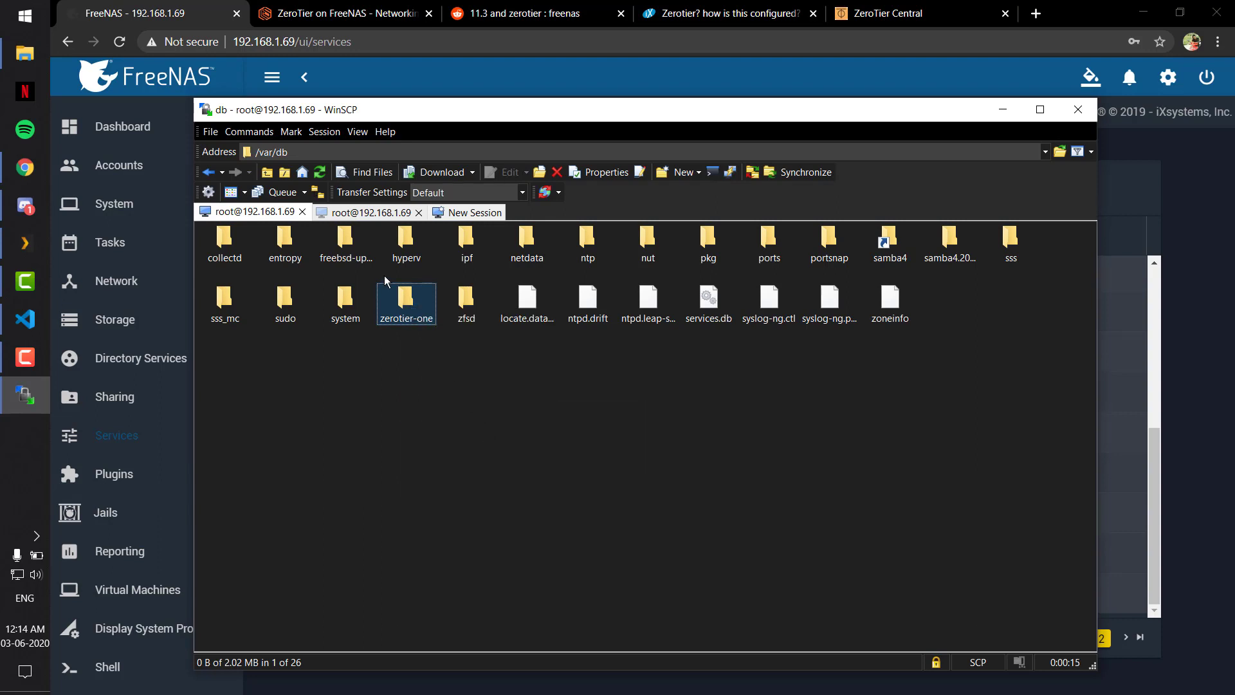
# Browse to /mnt/Video/iocage and open its zerotier-one folder to inspect the copied contents.
pyautogui.doubleClick(267, 177)
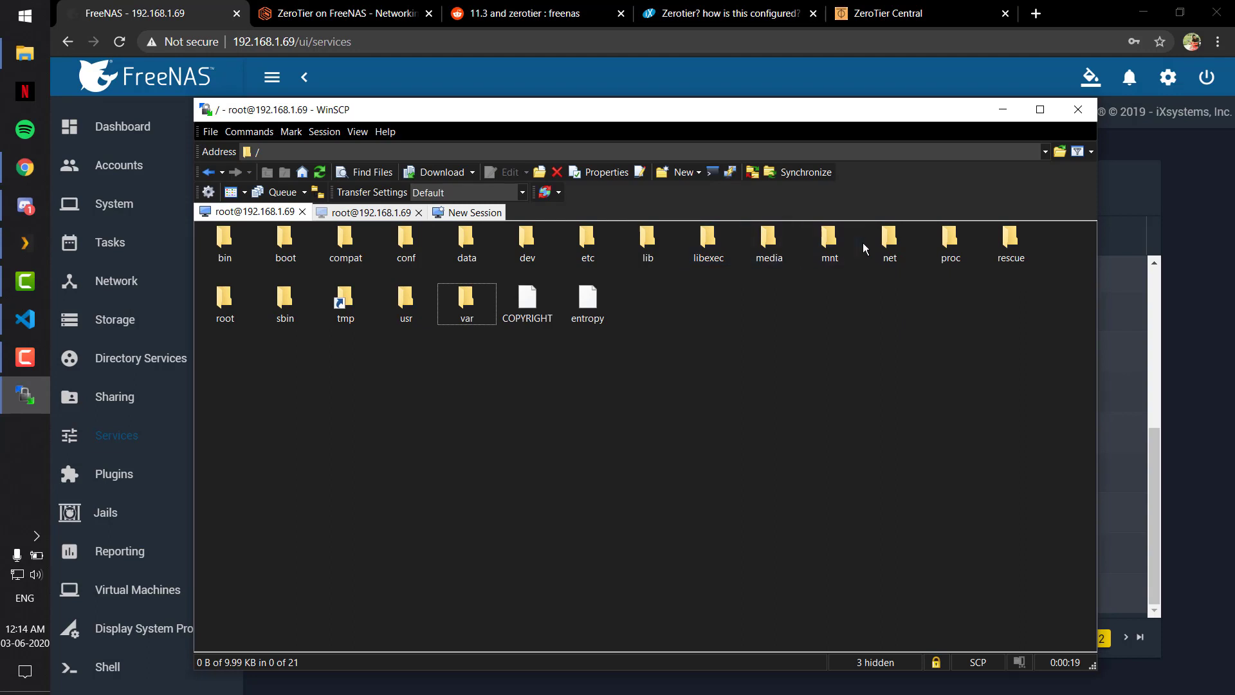
pyautogui.doubleClick(834, 248)
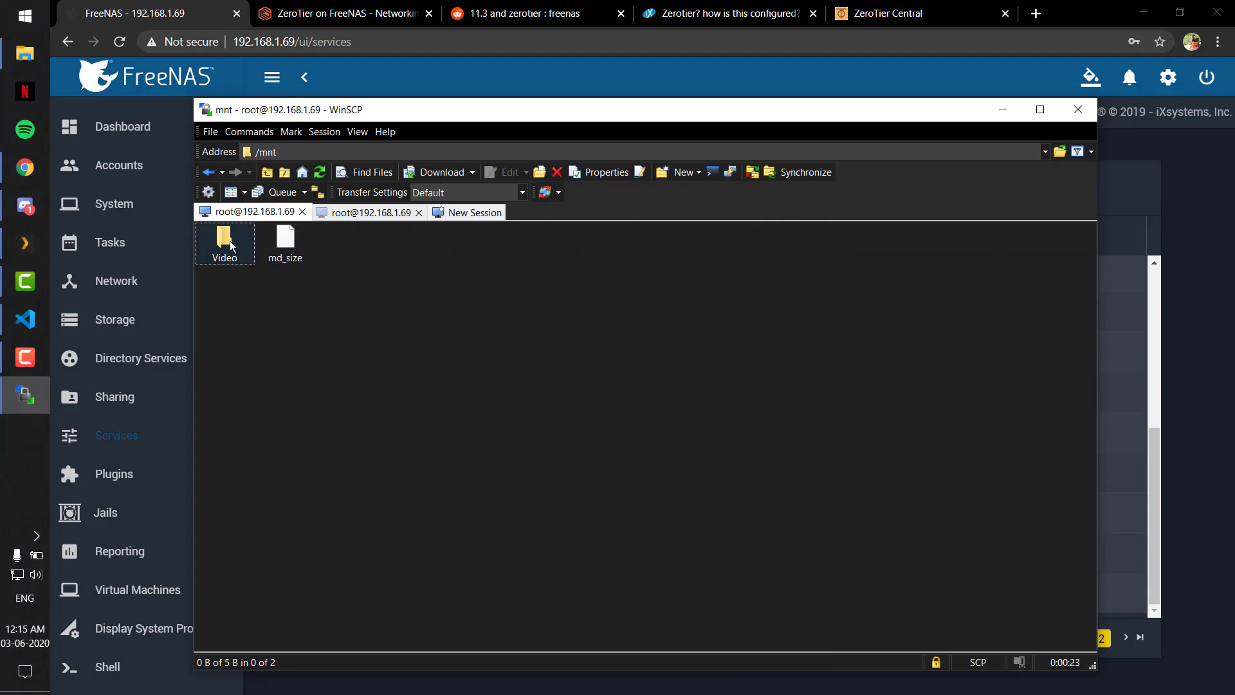
pyautogui.doubleClick(233, 245)
pyautogui.doubleClick(232, 254)
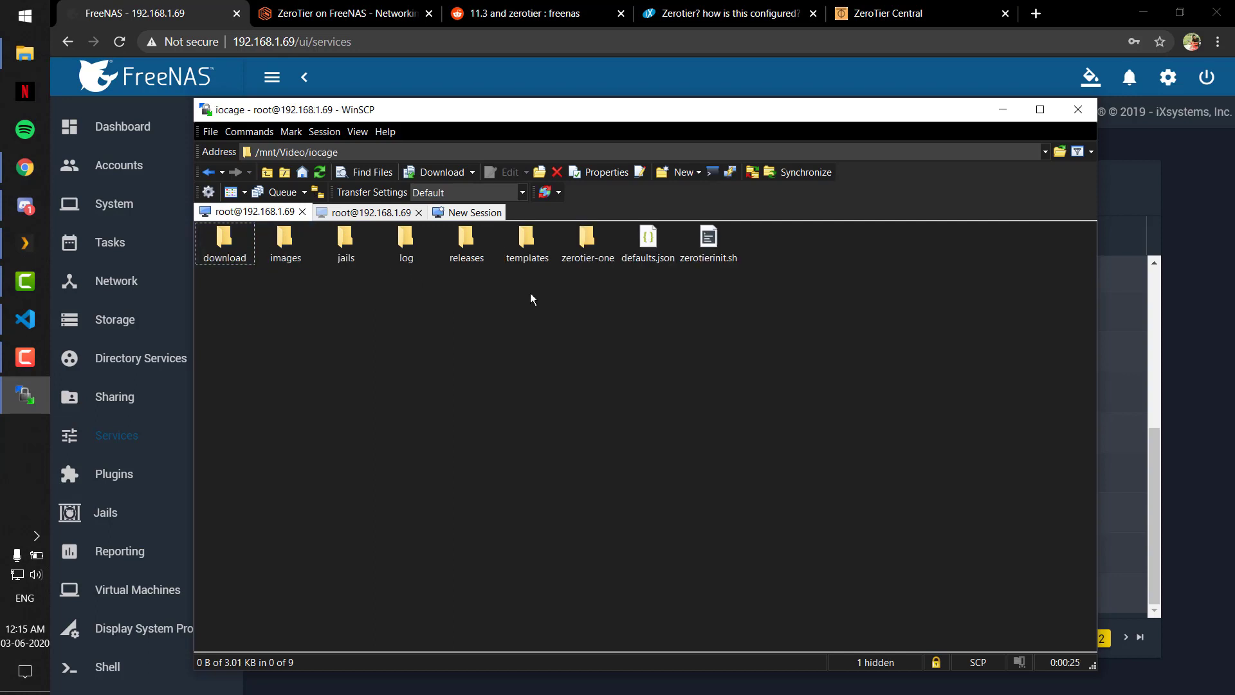
pyautogui.rightClick(532, 294)
pyautogui.click(469, 326)
pyautogui.doubleClick(592, 259)
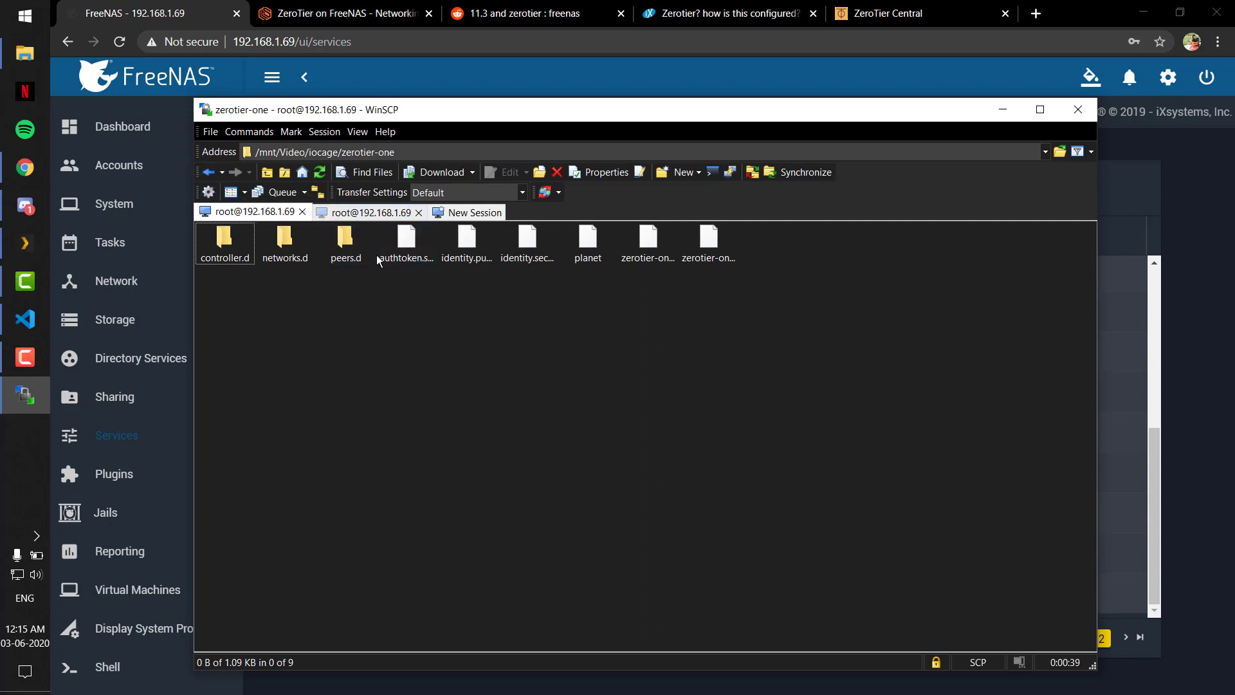
# Return to the iocage folder and select the zerotierinit.sh script.
pyautogui.moveTo(814, 341); pyautogui.dragTo(350, 322)
pyautogui.click(204, 176)
pyautogui.click(205, 176)
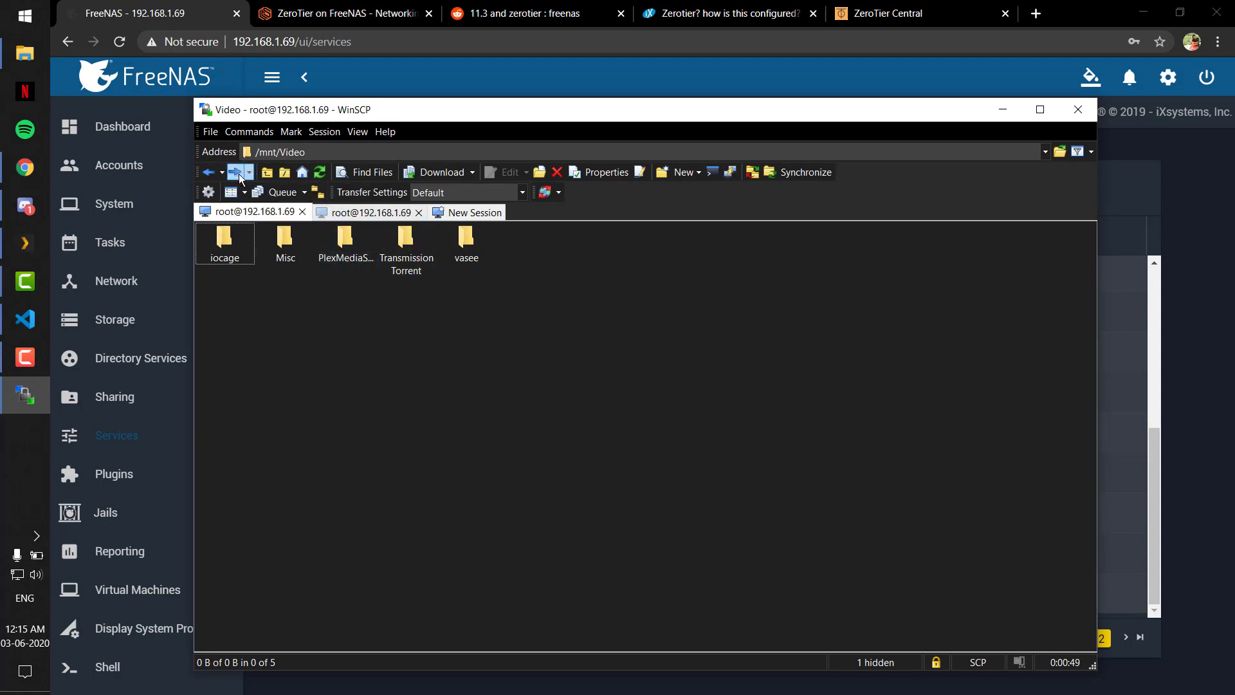
pyautogui.click(235, 172)
pyautogui.click(695, 266)
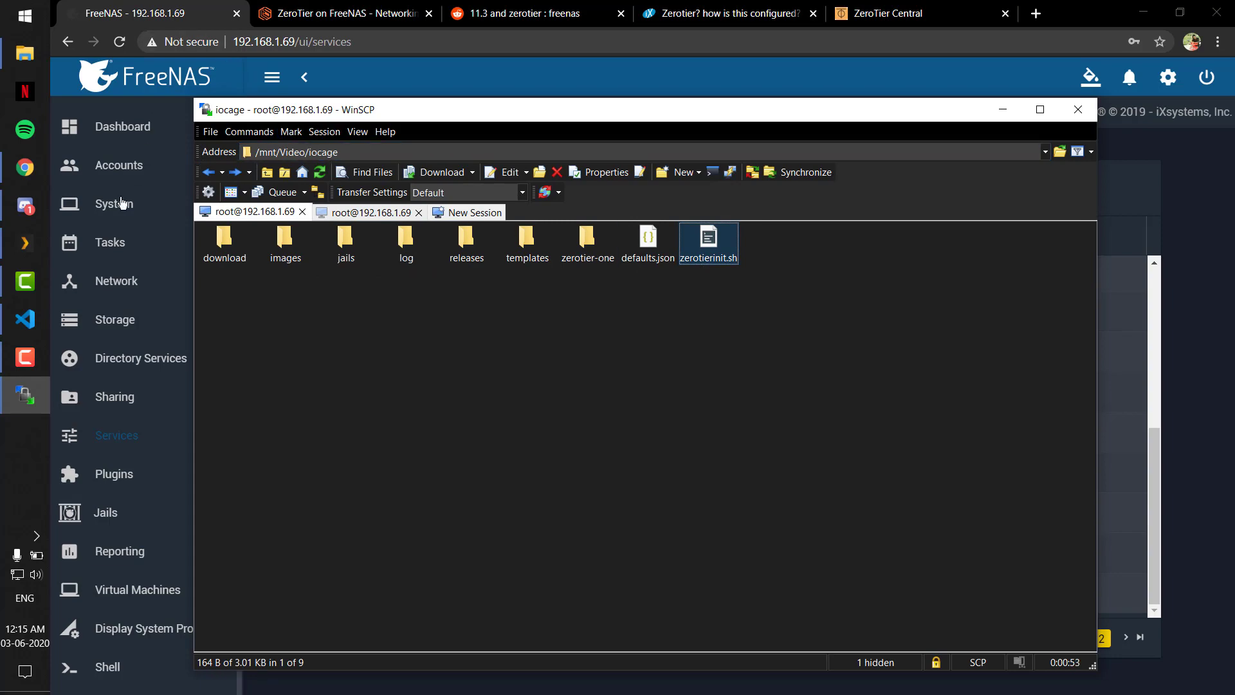
# Switch to Visual Studio Code and check the source and destination paths of the script's copy command.
pyautogui.click(24, 319)
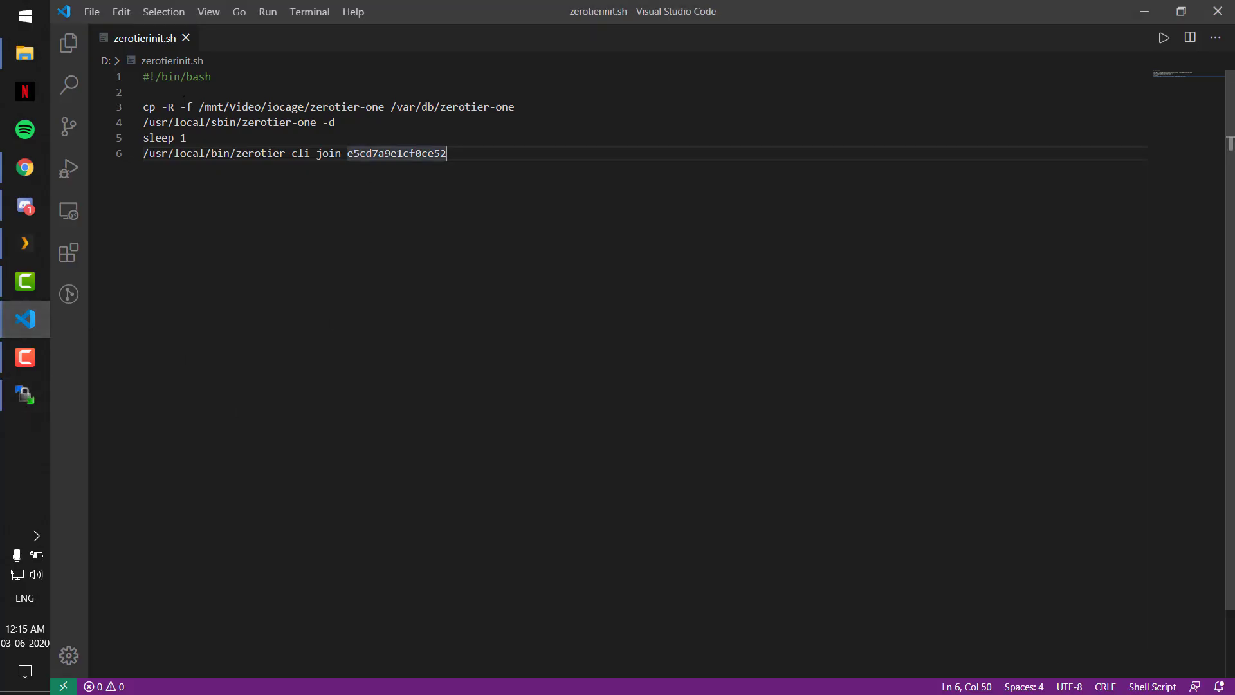
pyautogui.moveTo(198, 107); pyautogui.dragTo(385, 107)
pyautogui.click(427, 107)
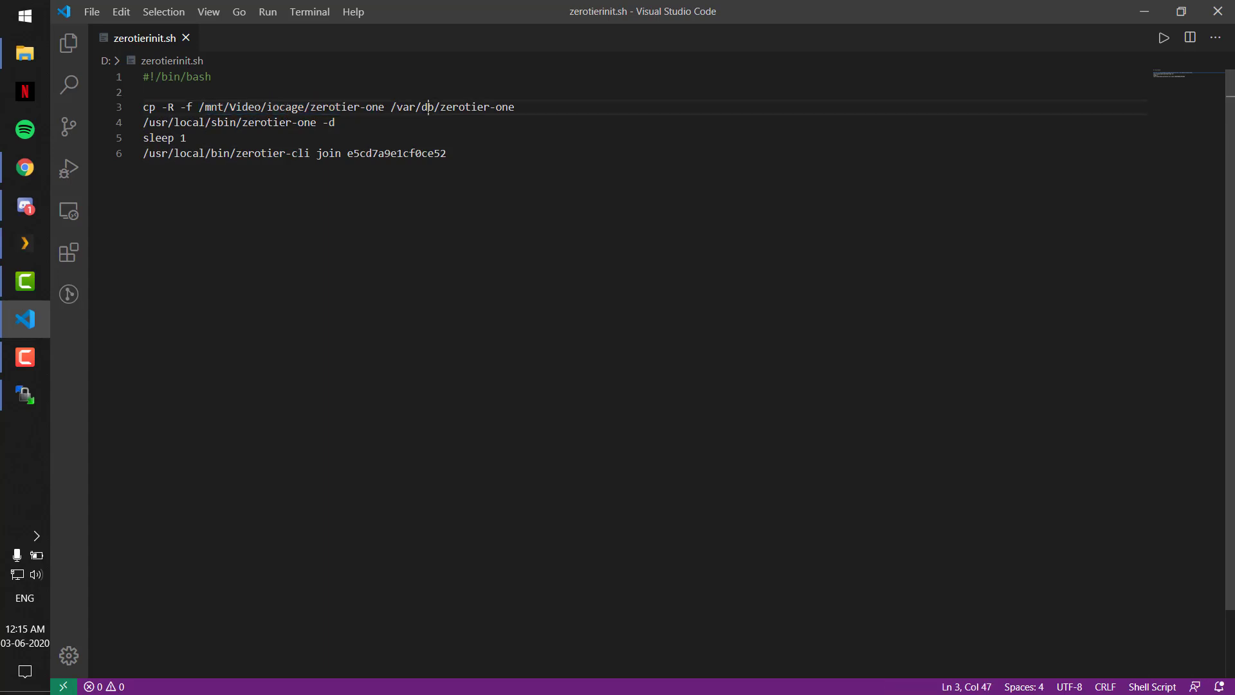
# Highlight the destination path /var/db/zerotier-one and the source path /mnt/Video/iocage/zerotier-one in the script's cp line.
pyautogui.click(395, 107)
pyautogui.moveTo(390, 106); pyautogui.dragTo(515, 107)
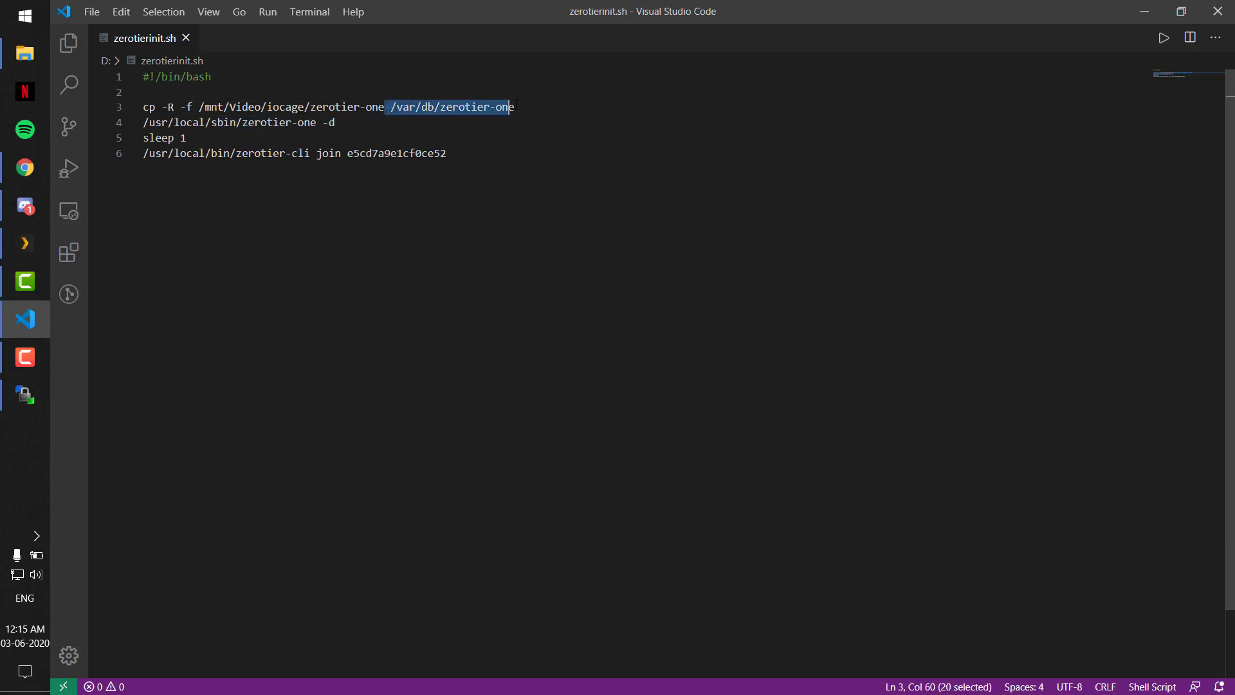
pyautogui.click(241, 107)
pyautogui.moveTo(199, 106); pyautogui.dragTo(385, 106)
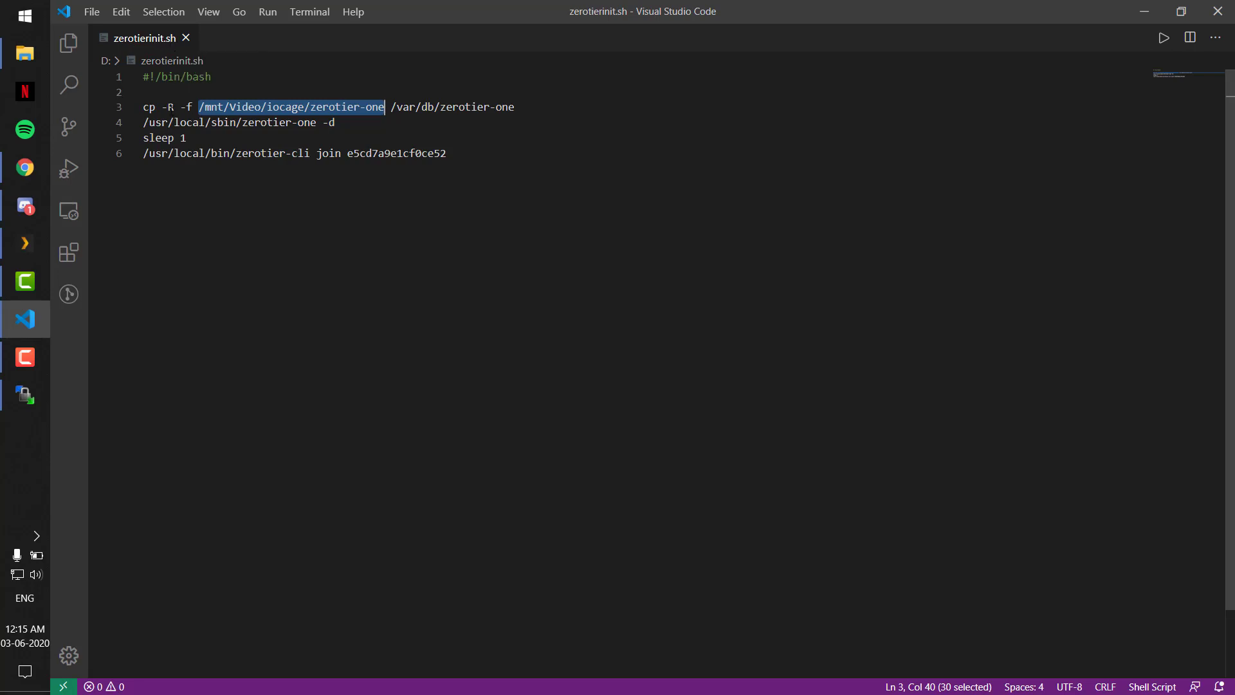
# Switch to WinSCP, reopen the /mnt/Video/iocage folder from its parent and select zerotierinit.sh.
pyautogui.click(25, 395)
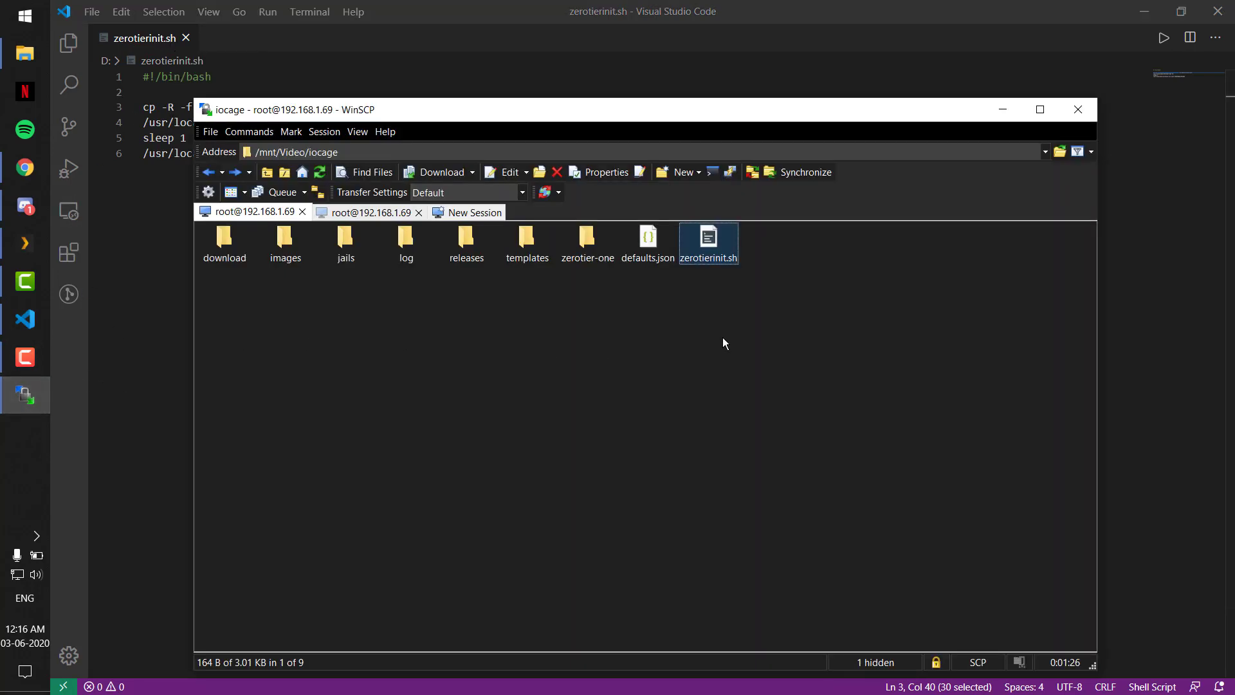
pyautogui.click(267, 172)
pyautogui.doubleClick(243, 243)
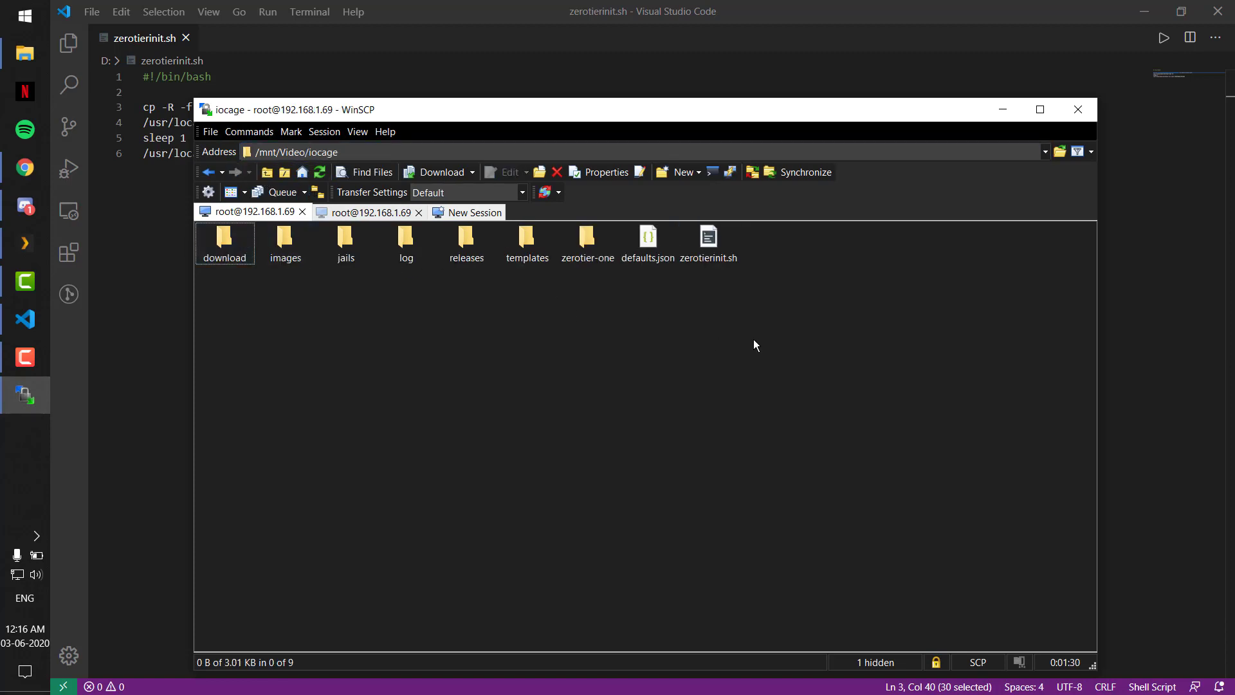
pyautogui.click(720, 262)
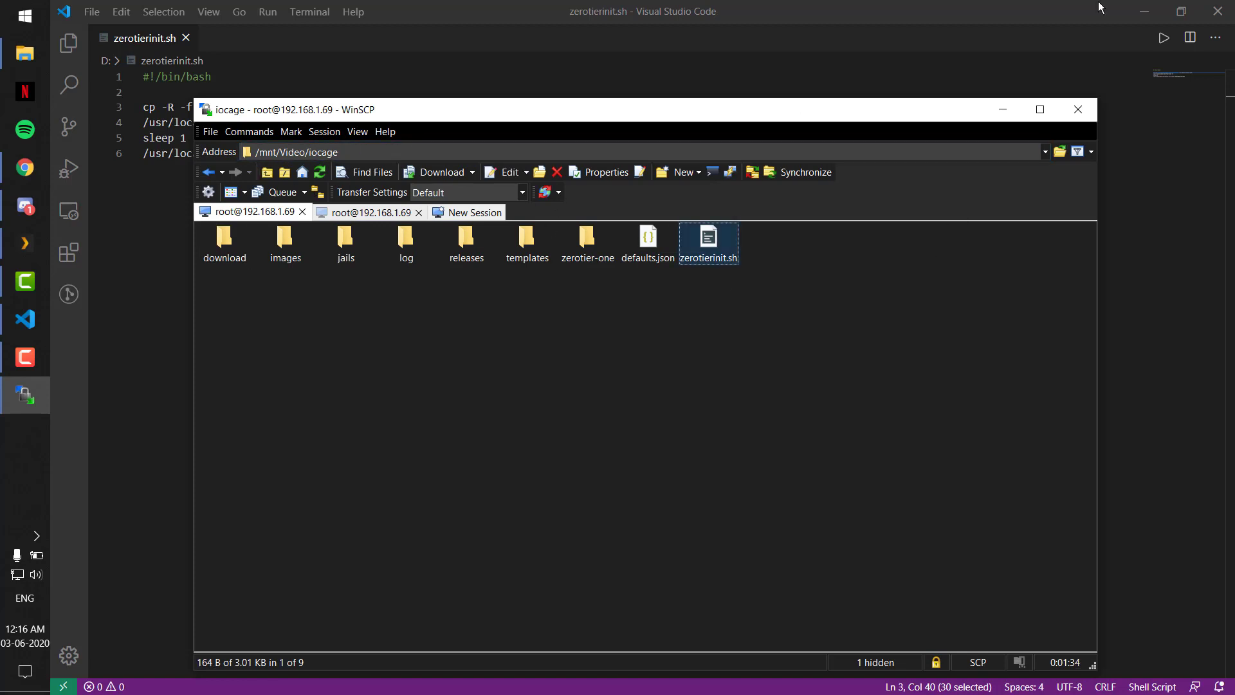
# Switch to the FreeNAS web interface in Chrome, open Init/Shutdown Scripts and view the blank add form without saving.
pyautogui.click(25, 177)
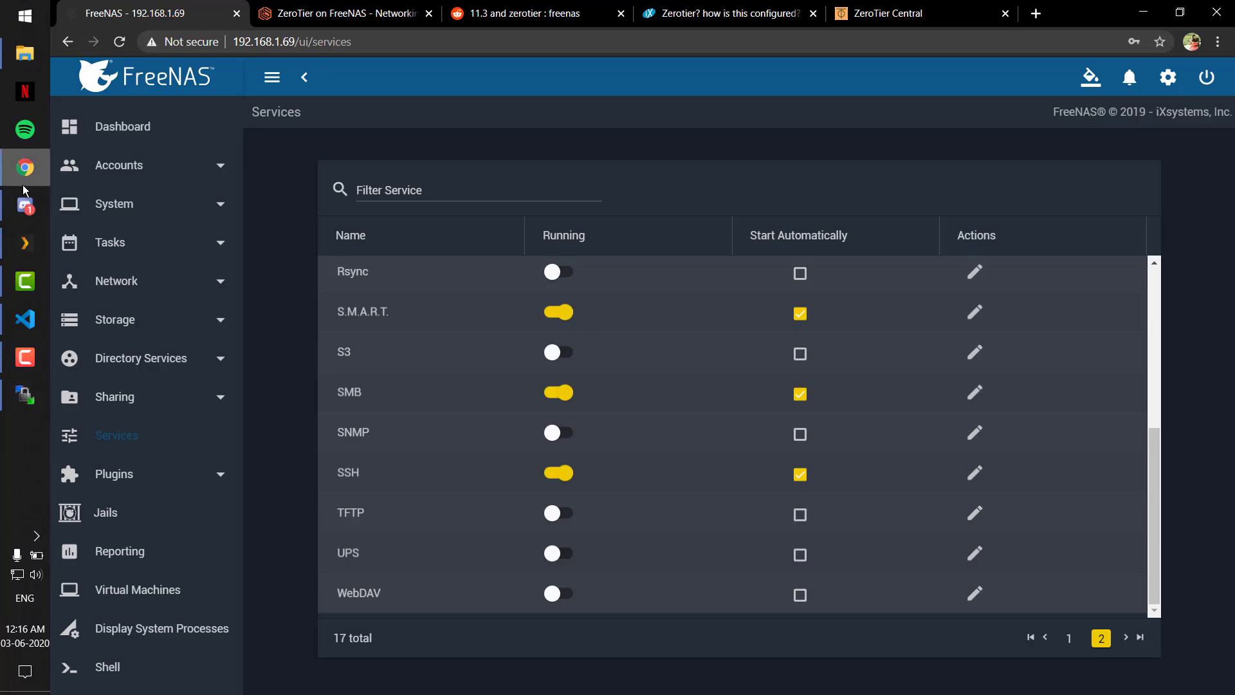
pyautogui.scroll(2, 119, 298)
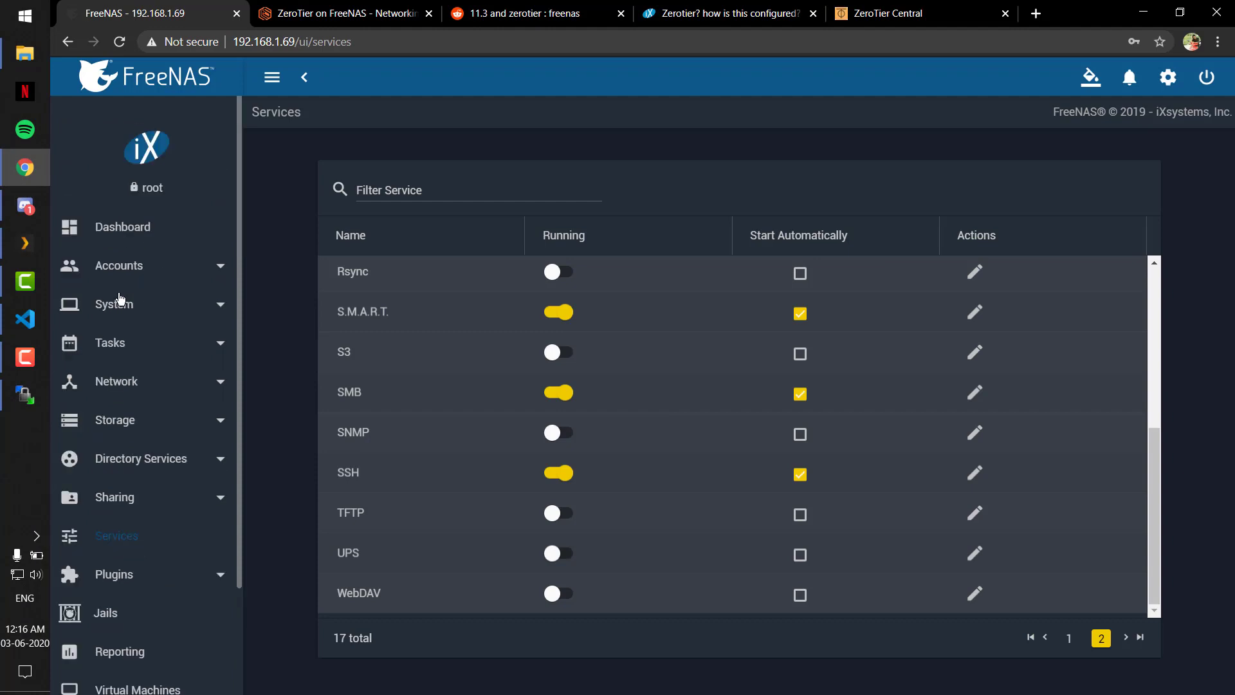
pyautogui.click(132, 346)
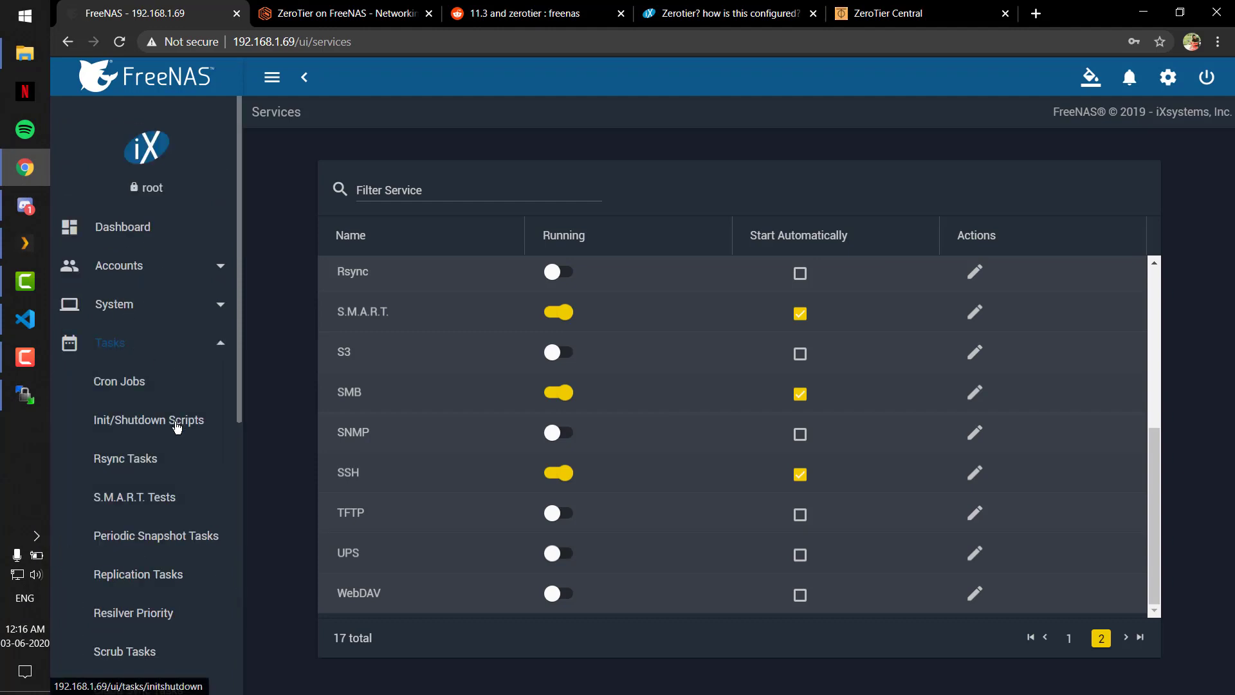
pyautogui.click(175, 424)
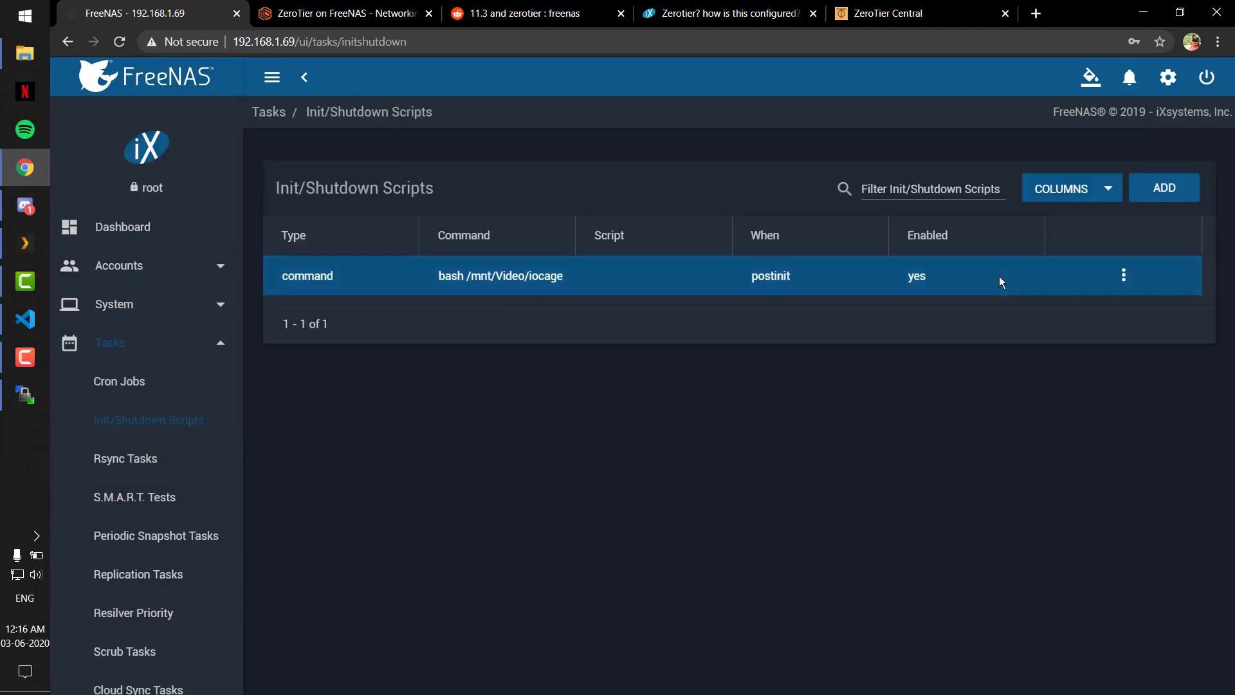
pyautogui.click(1150, 188)
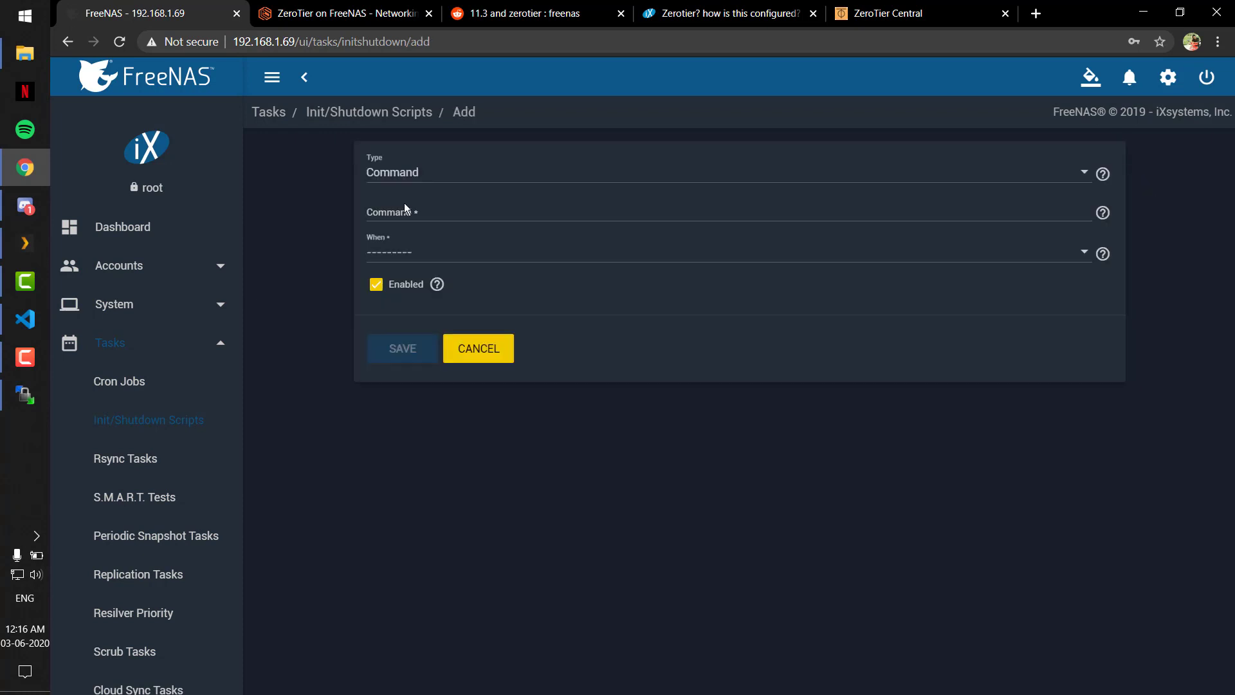
pyautogui.click(475, 352)
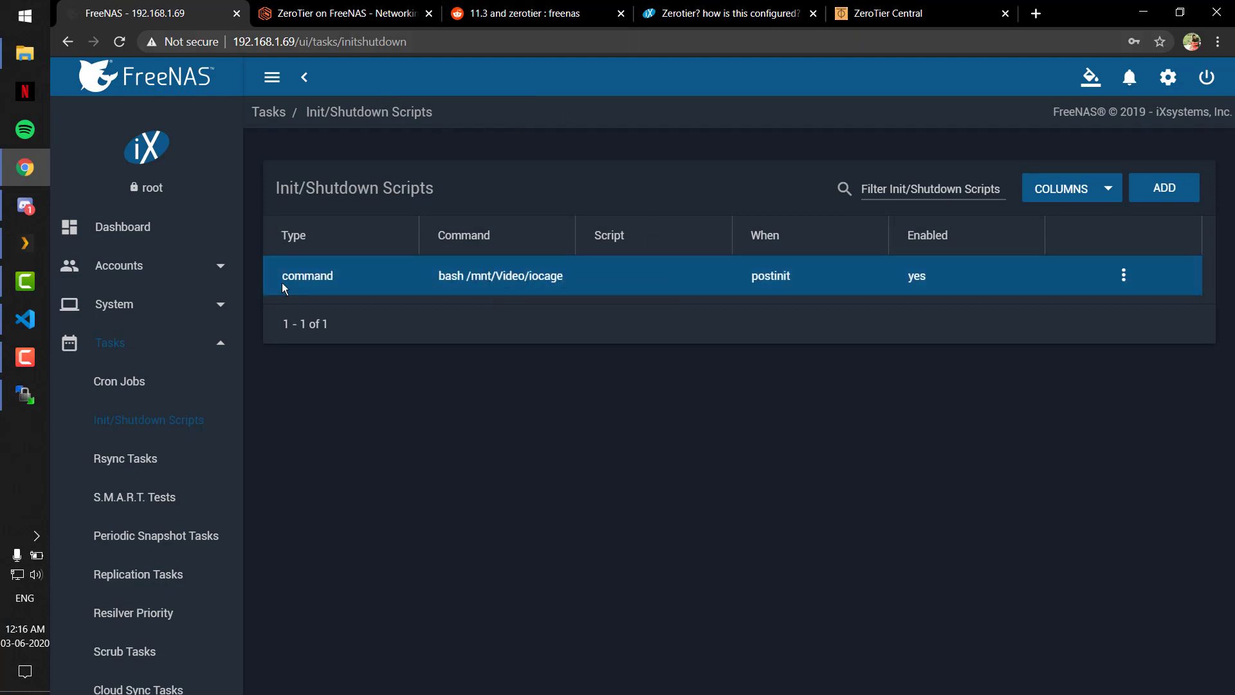
# Open the existing init command's settings, review its zerotierinit.sh path and Post Init timing, and leave without saving.
pyautogui.click(1124, 275)
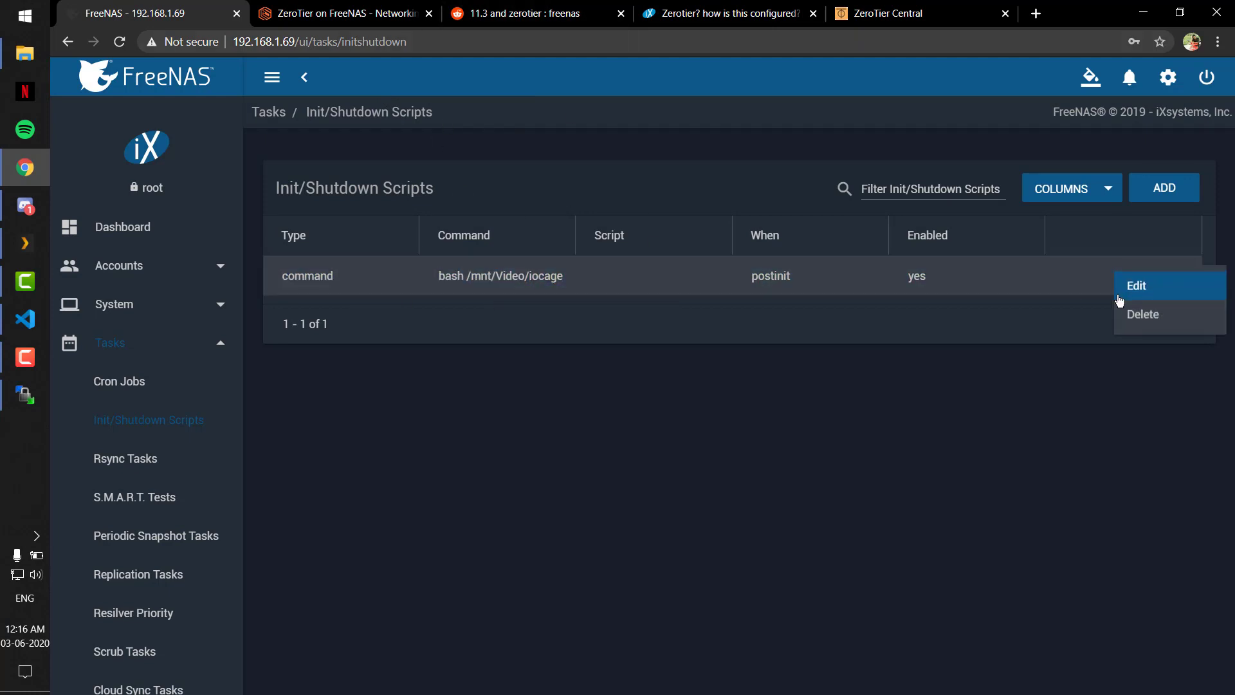
pyautogui.click(1132, 286)
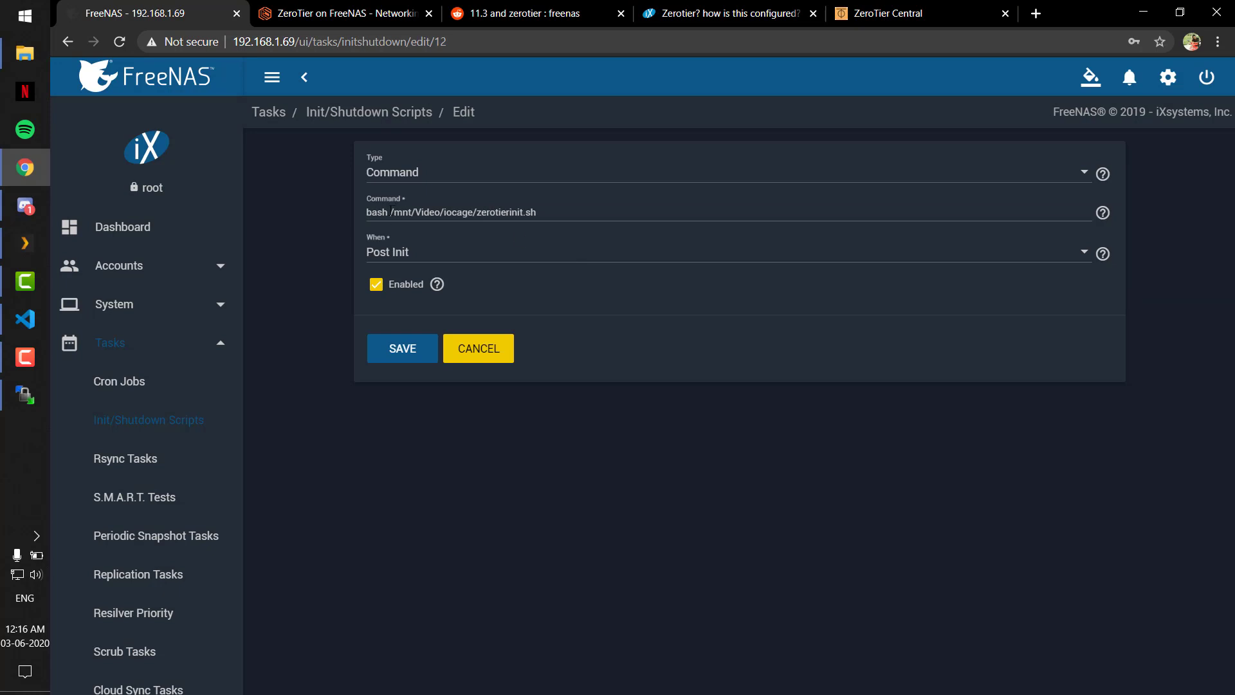
pyautogui.moveTo(391, 213); pyautogui.dragTo(473, 212)
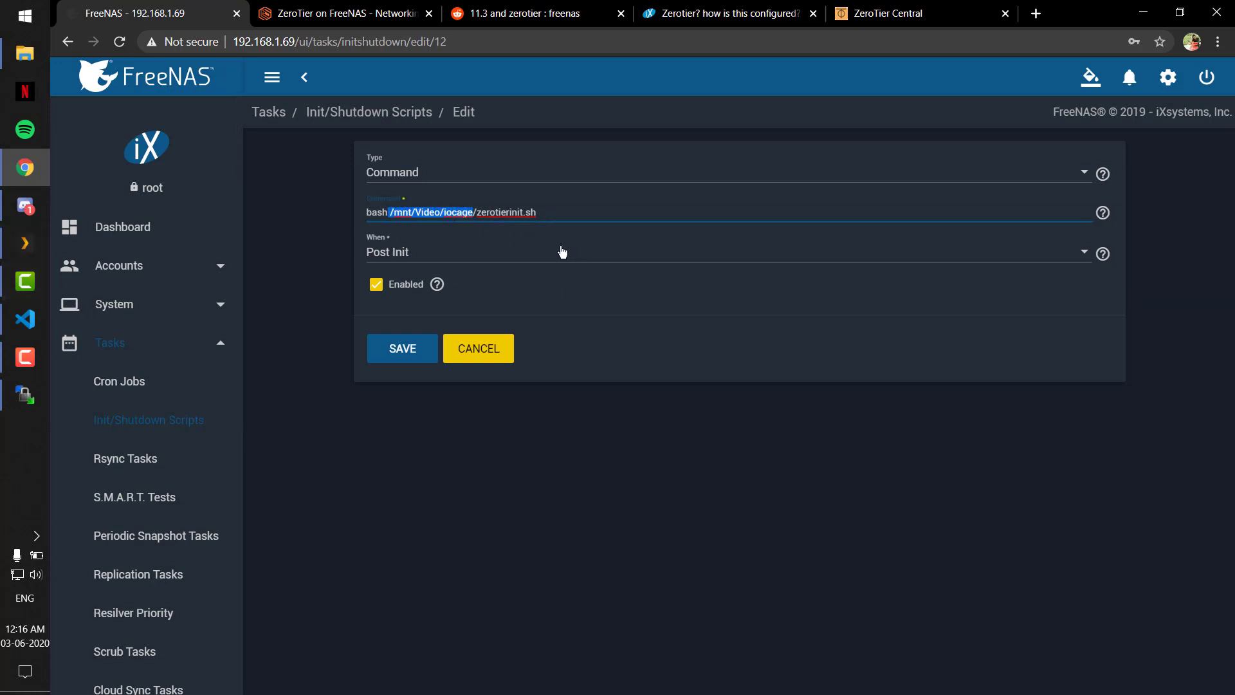
pyautogui.click(413, 213)
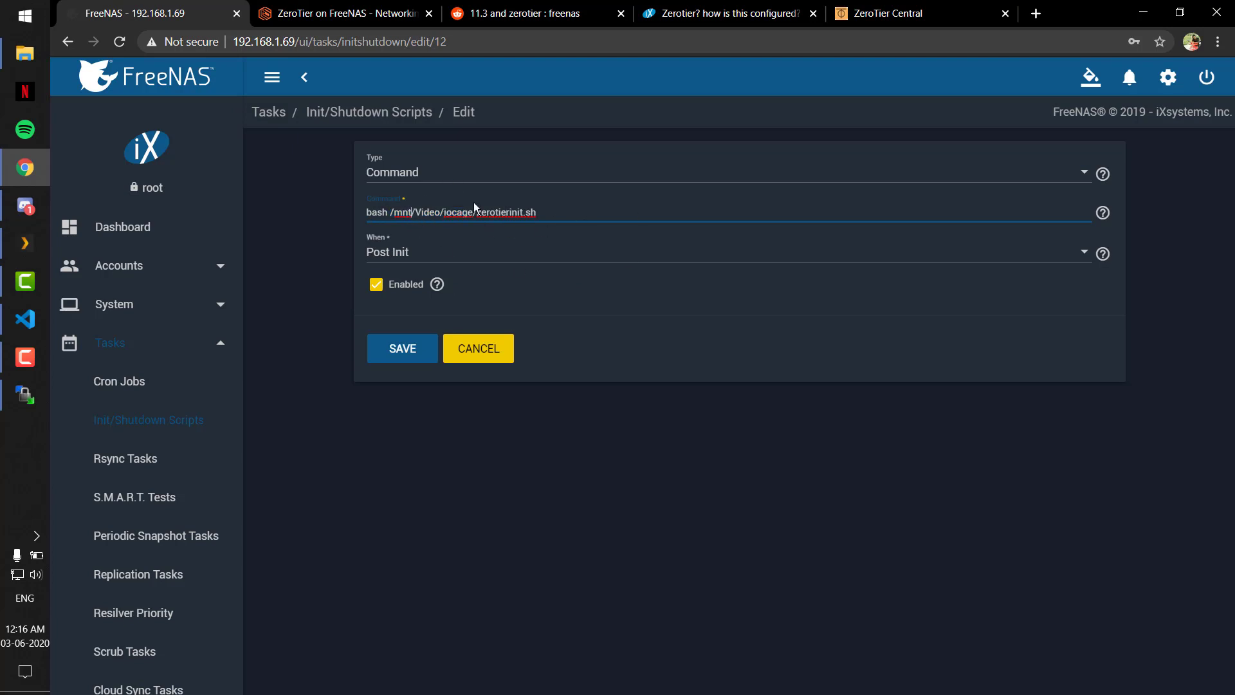
pyautogui.click(454, 254)
pyautogui.click(453, 268)
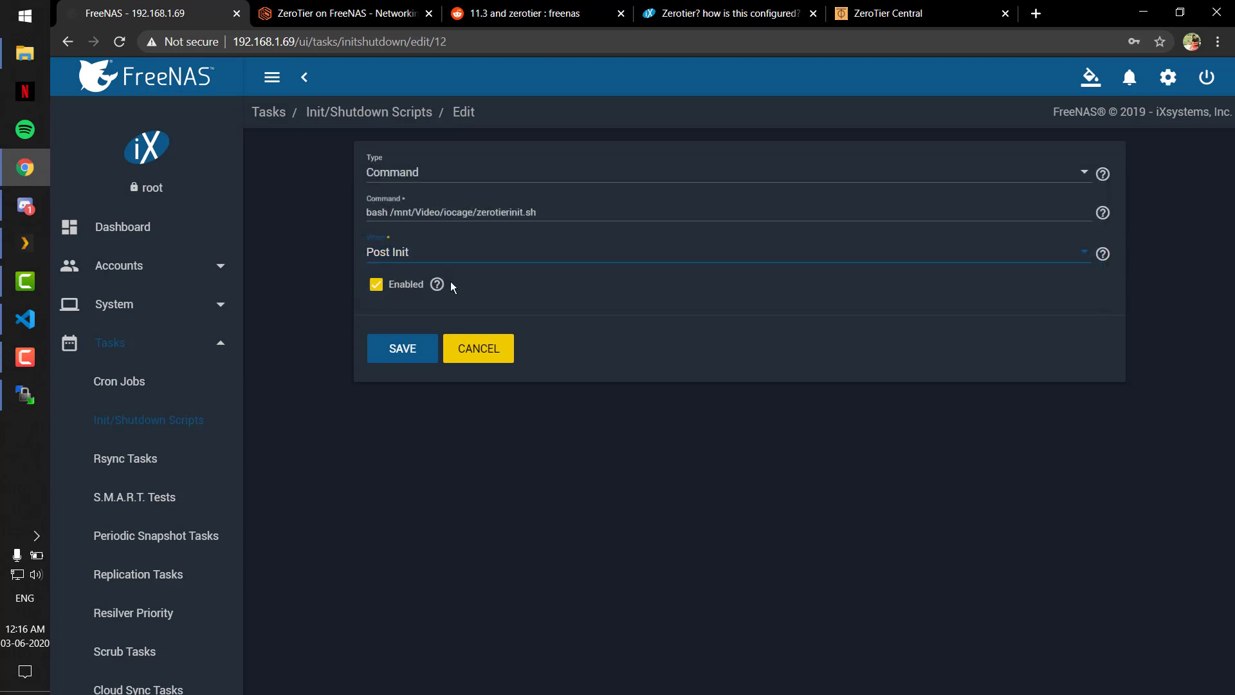
pyautogui.click(465, 348)
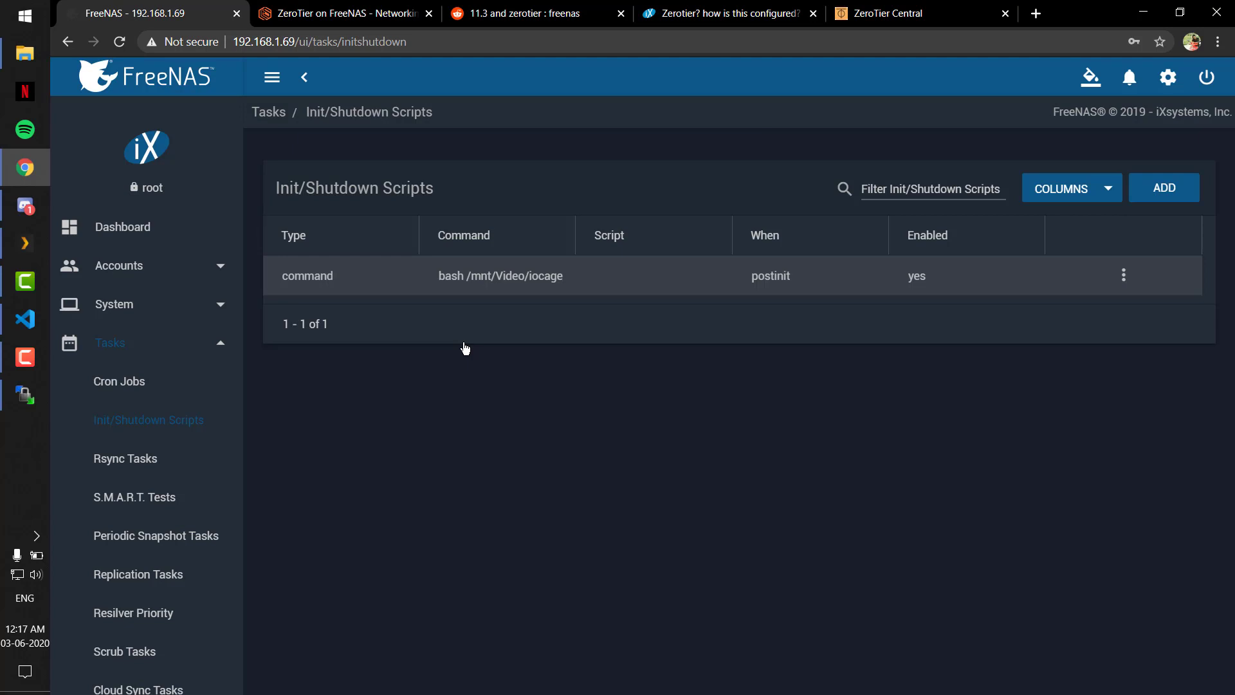
# Try to add an interface on the network Interfaces page, and open the existing ZT_Zerotier interface's settings.
pyautogui.click(209, 338)
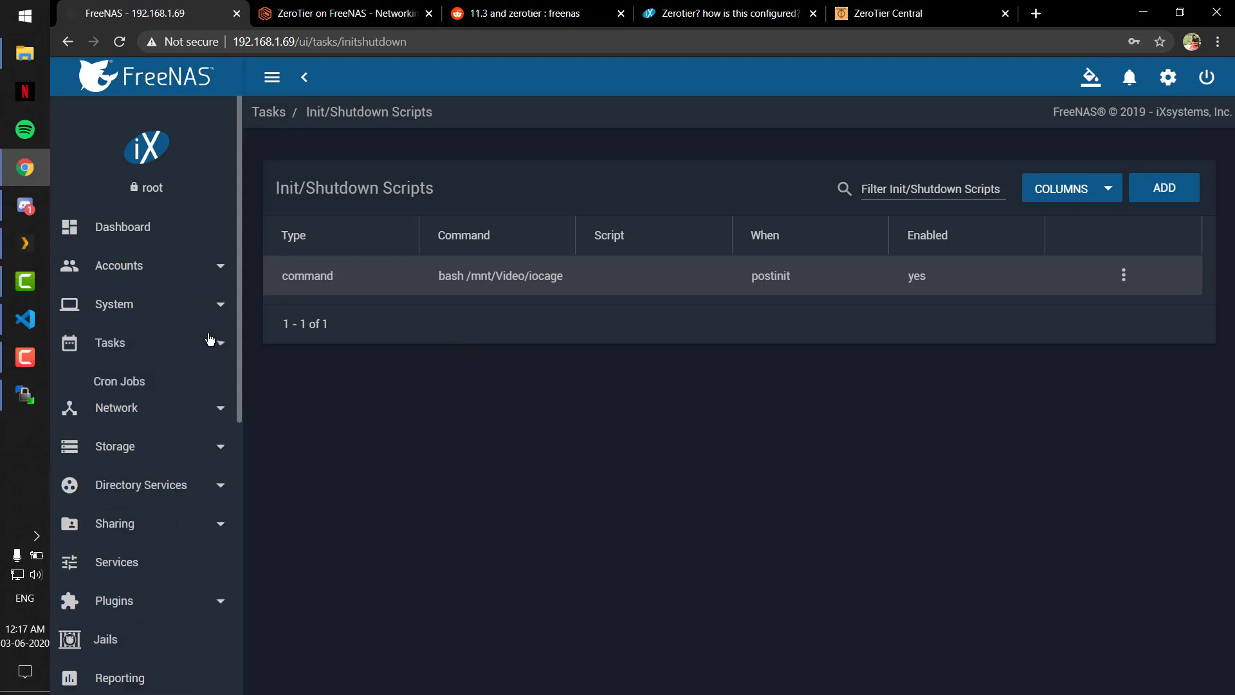
pyautogui.click(152, 396)
pyautogui.click(138, 458)
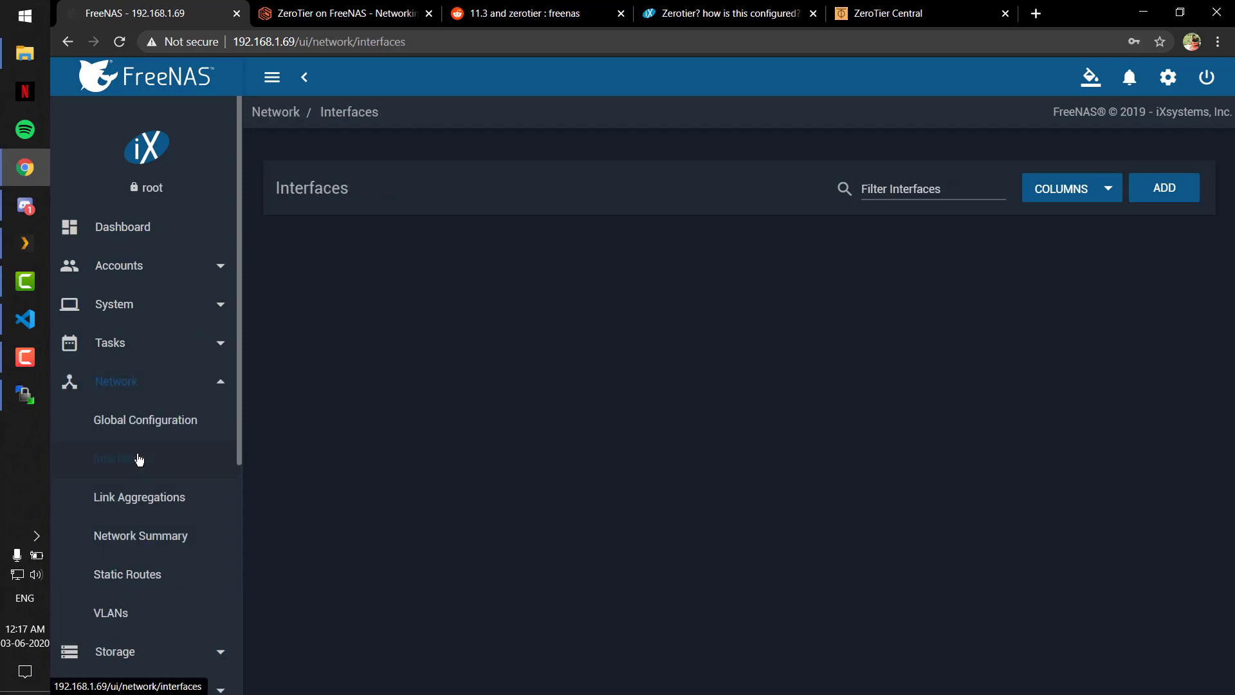
pyautogui.click(1165, 199)
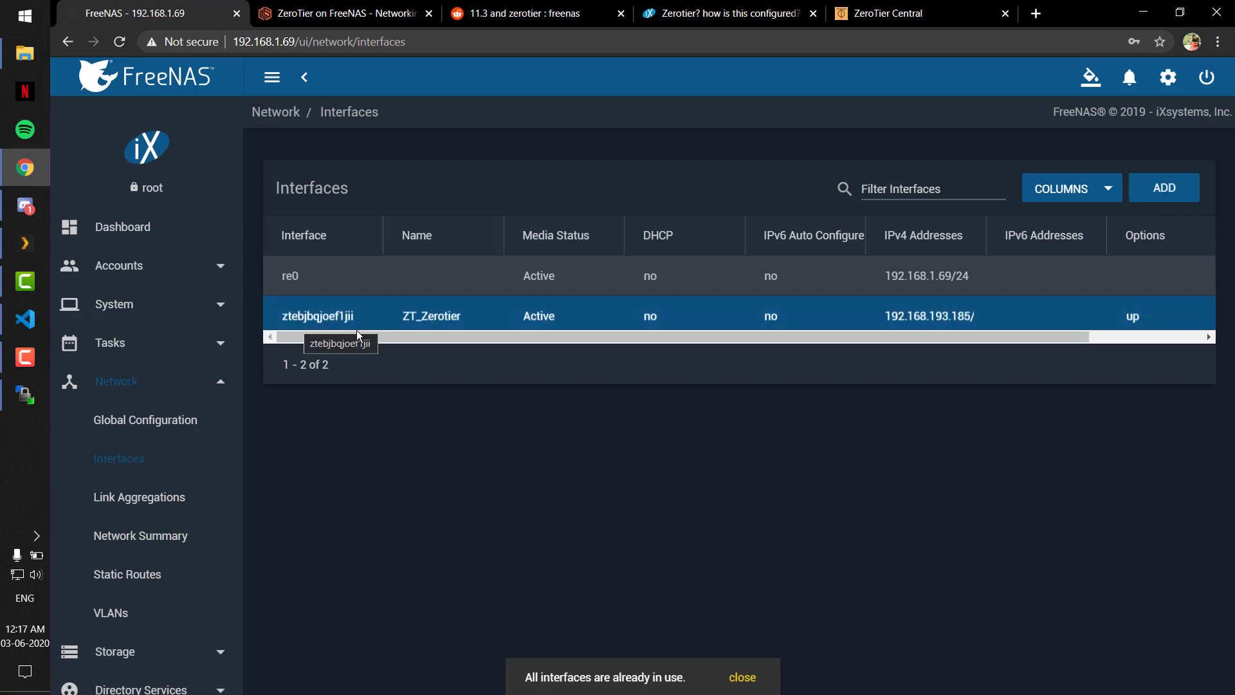
pyautogui.click(1105, 337)
pyautogui.click(1155, 315)
pyautogui.click(1168, 325)
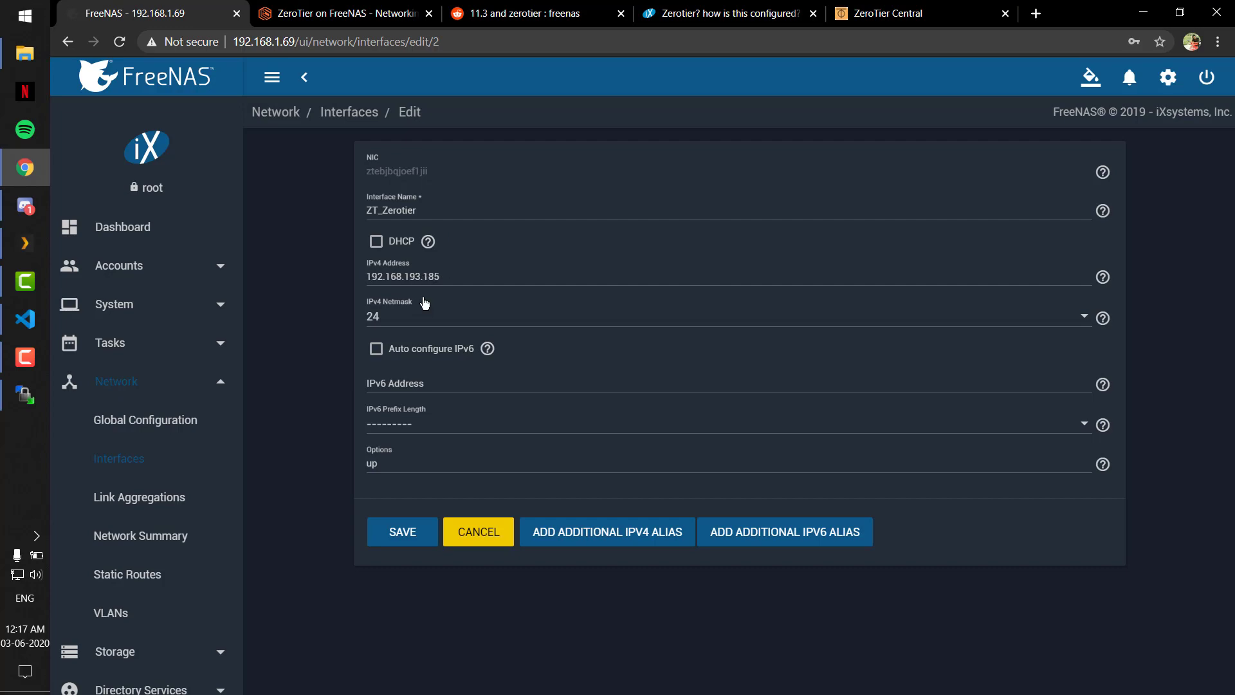
# Check the selected IPv4 Auto-Assign range of the network in ZeroTier Central.
pyautogui.click(888, 13)
pyautogui.scroll(-1, 412, 337)
pyautogui.scroll(15, 411, 337)
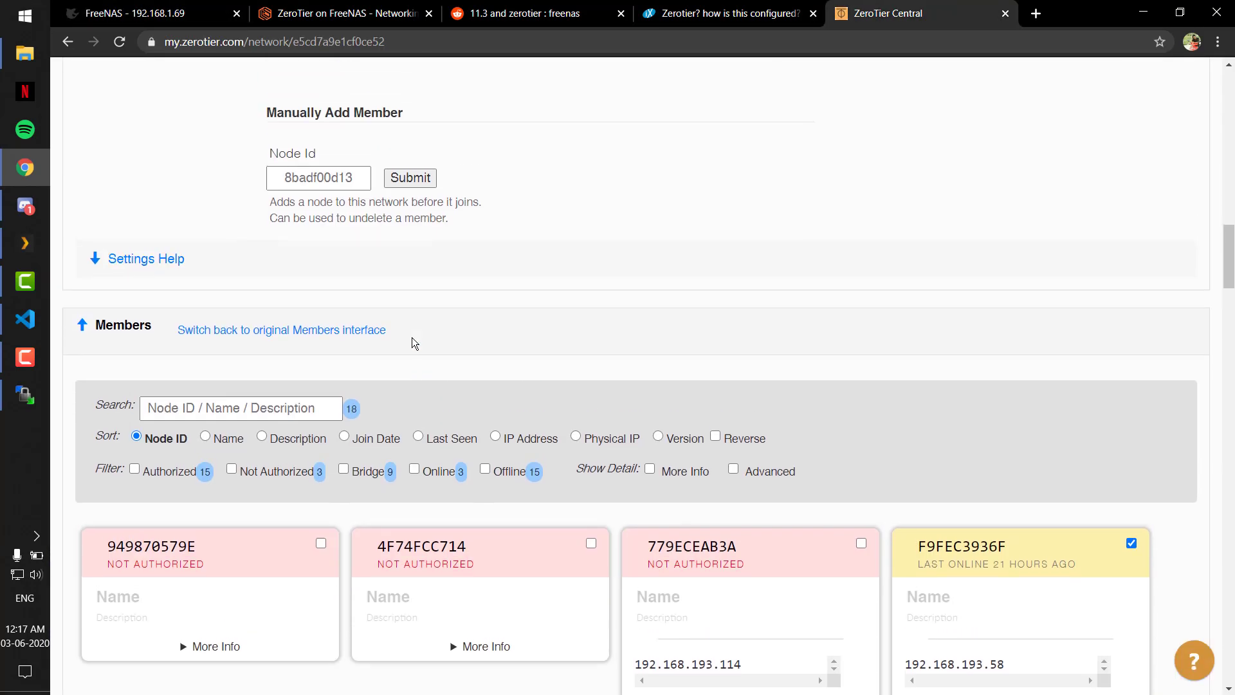
pyautogui.scroll(-1, 350, 551)
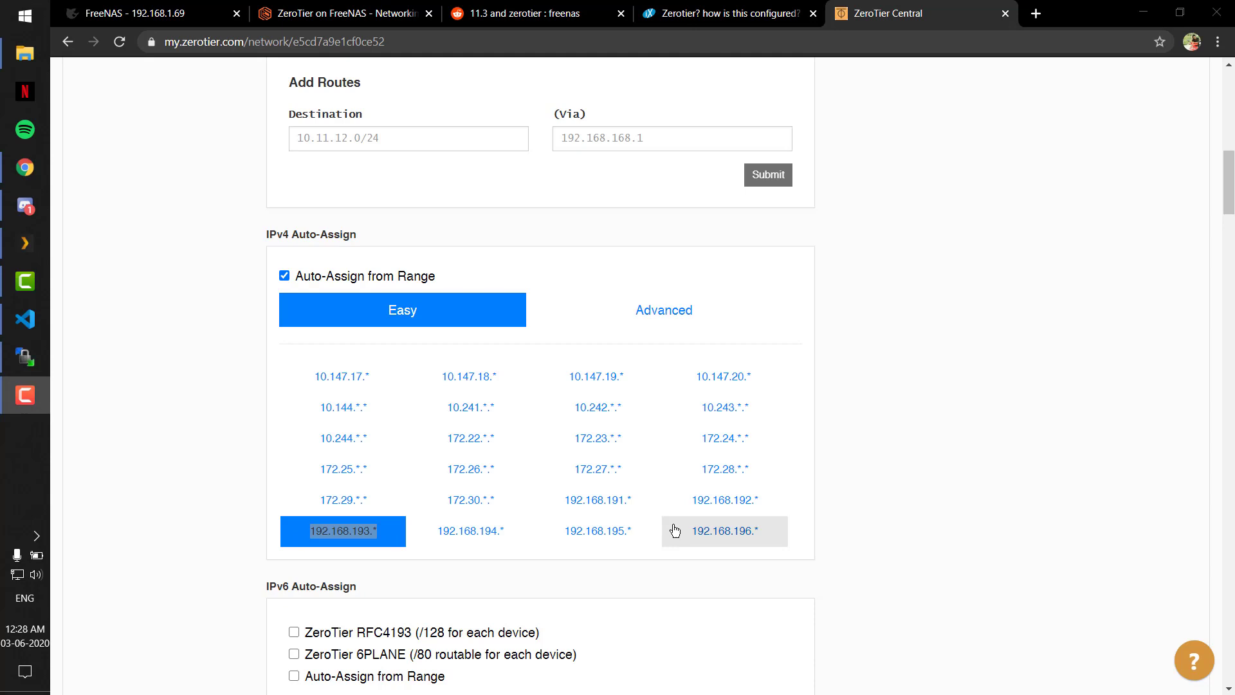
pyautogui.click(982, 449)
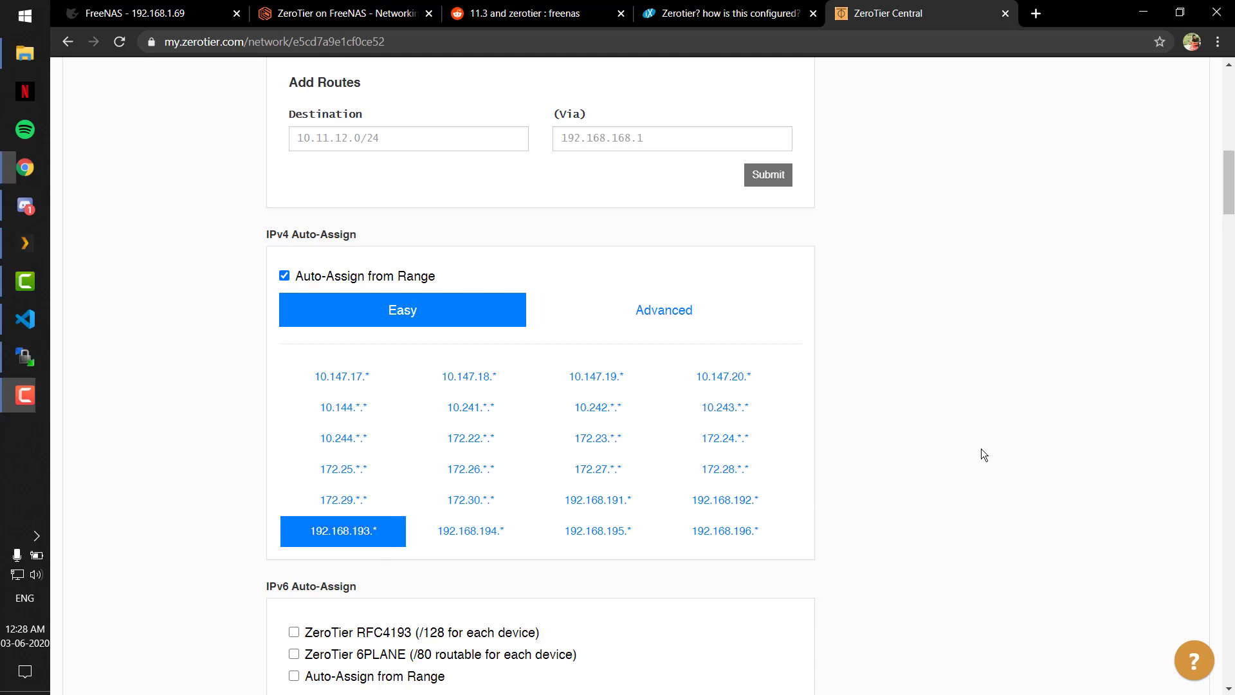
# Compare ZT_Zerotier's IPv4 address with the online member's addresses in ZeroTier Central, and close the interface settings without saving.
pyautogui.click(182, 7)
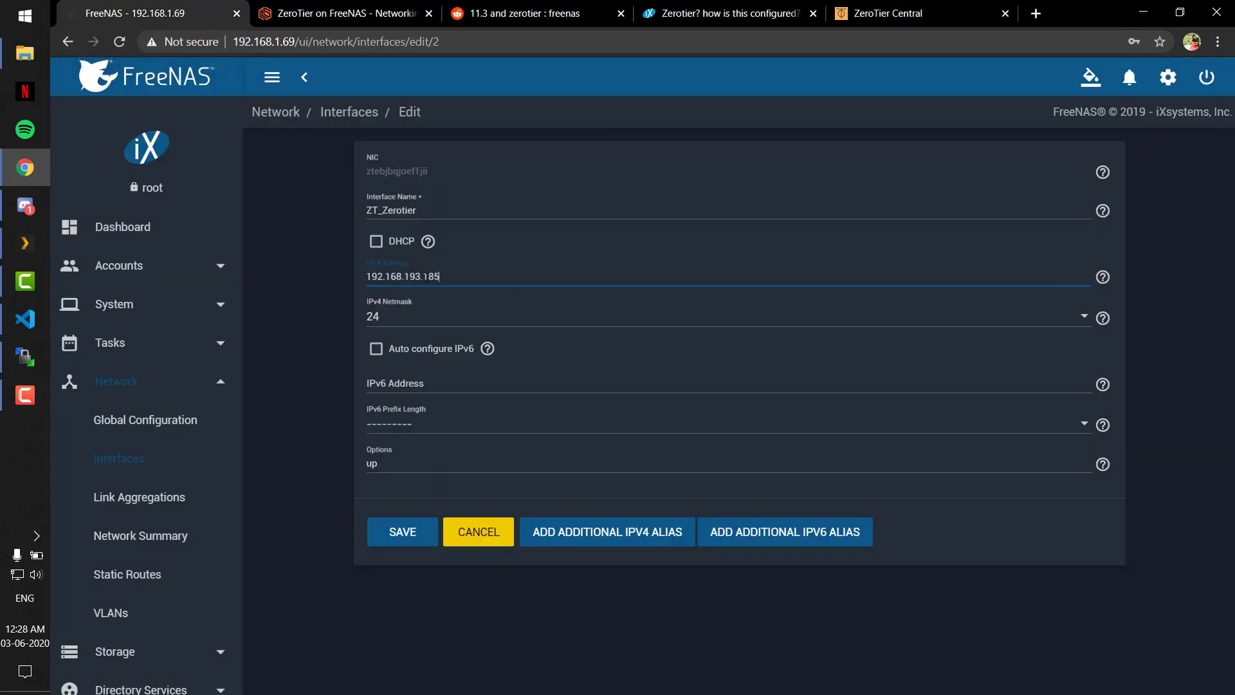
pyautogui.click(920, 6)
pyautogui.scroll(-10, 433, 374)
pyautogui.scroll(-8, 432, 373)
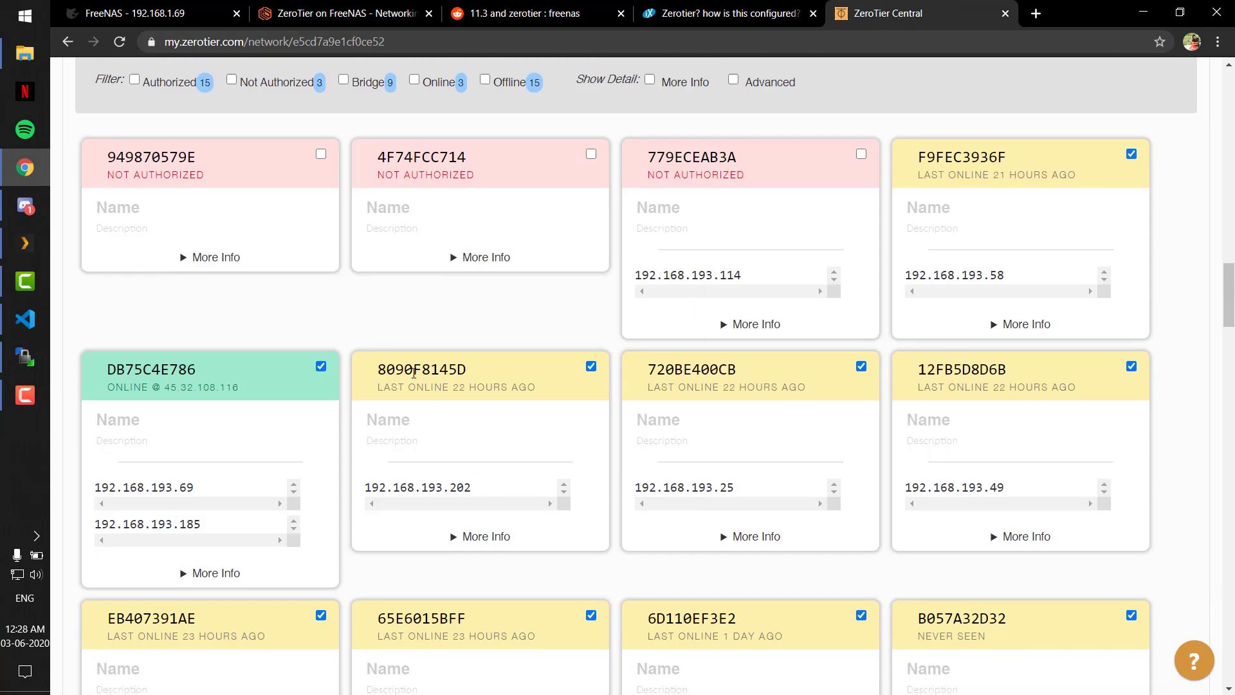
pyautogui.scroll(1, 174, 331)
pyautogui.doubleClick(196, 455)
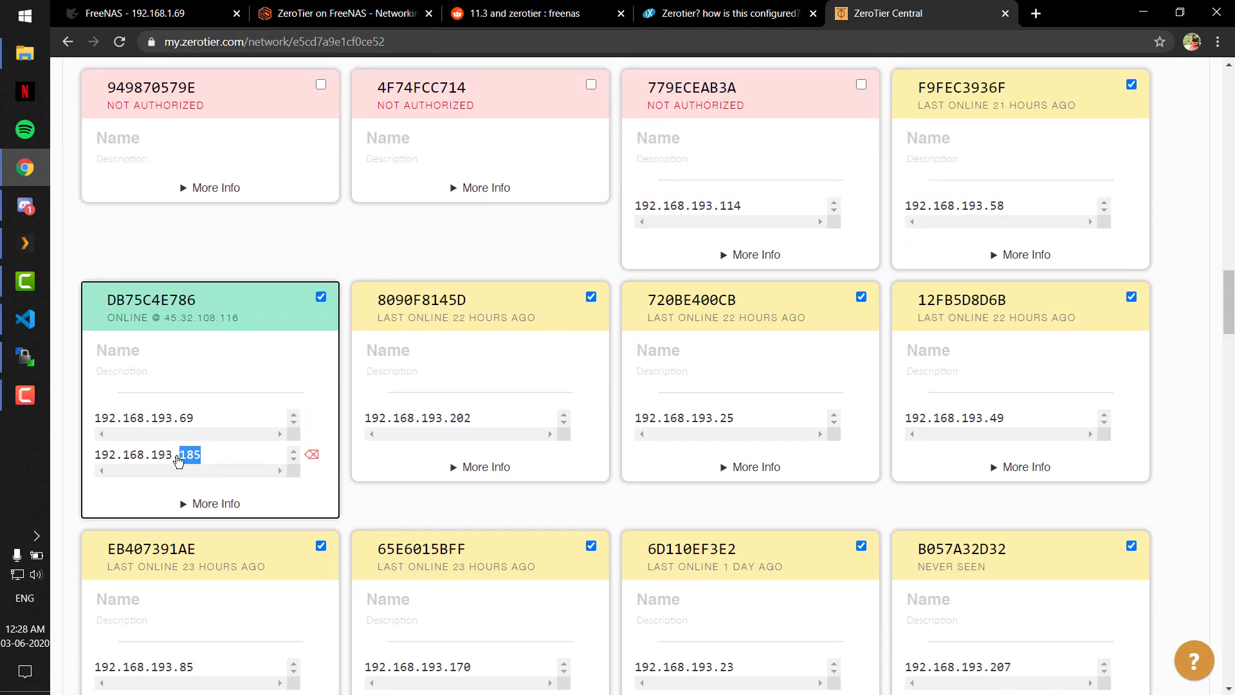
pyautogui.click(114, 10)
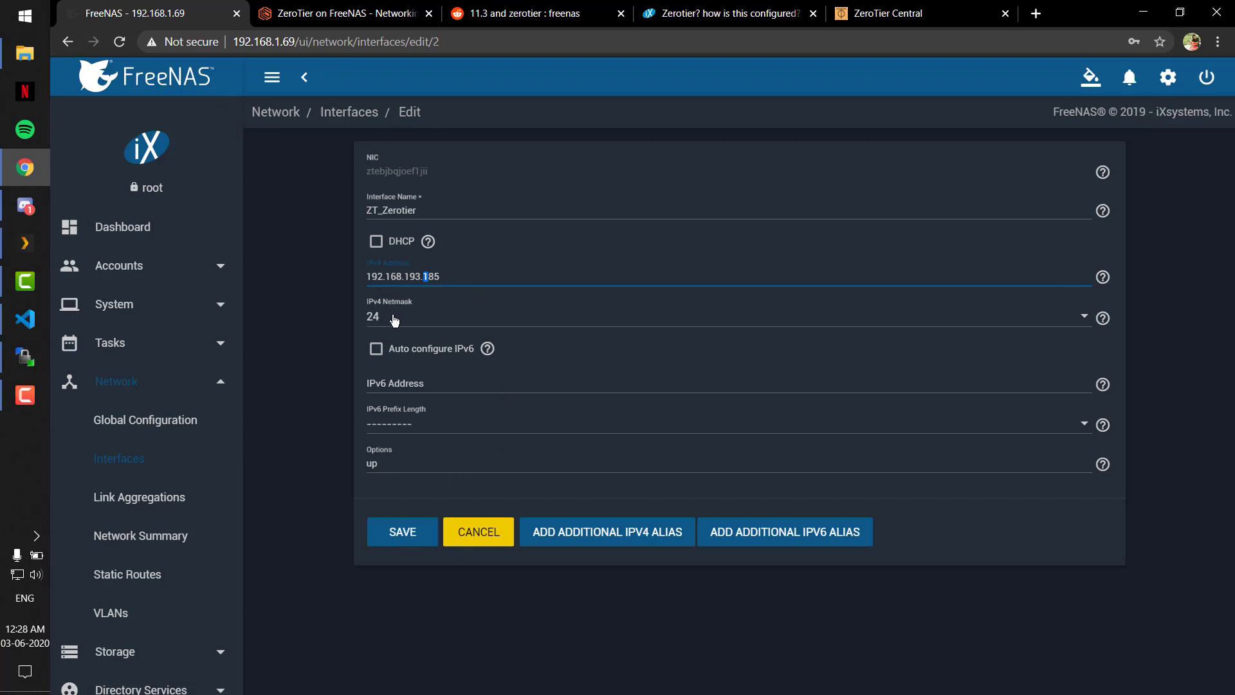
pyautogui.click(478, 539)
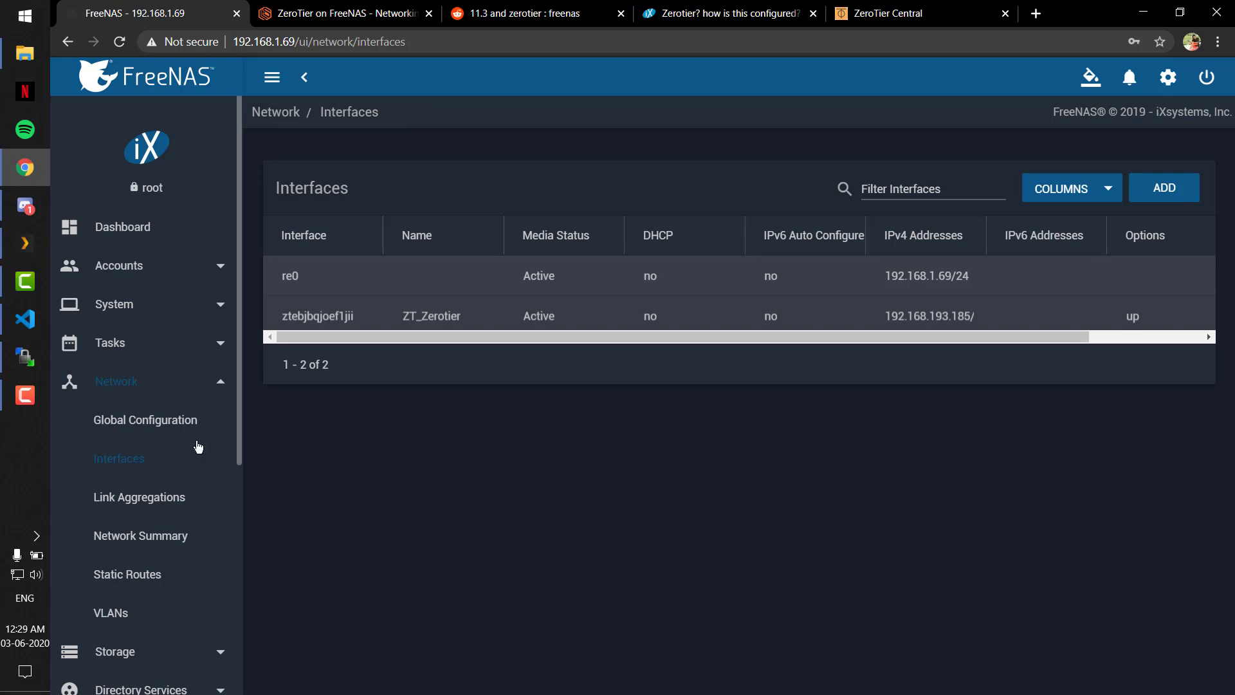
# Open the FreeNAS Jails page and examine the IPv4 addresses of the listed jails.
pyautogui.click(215, 387)
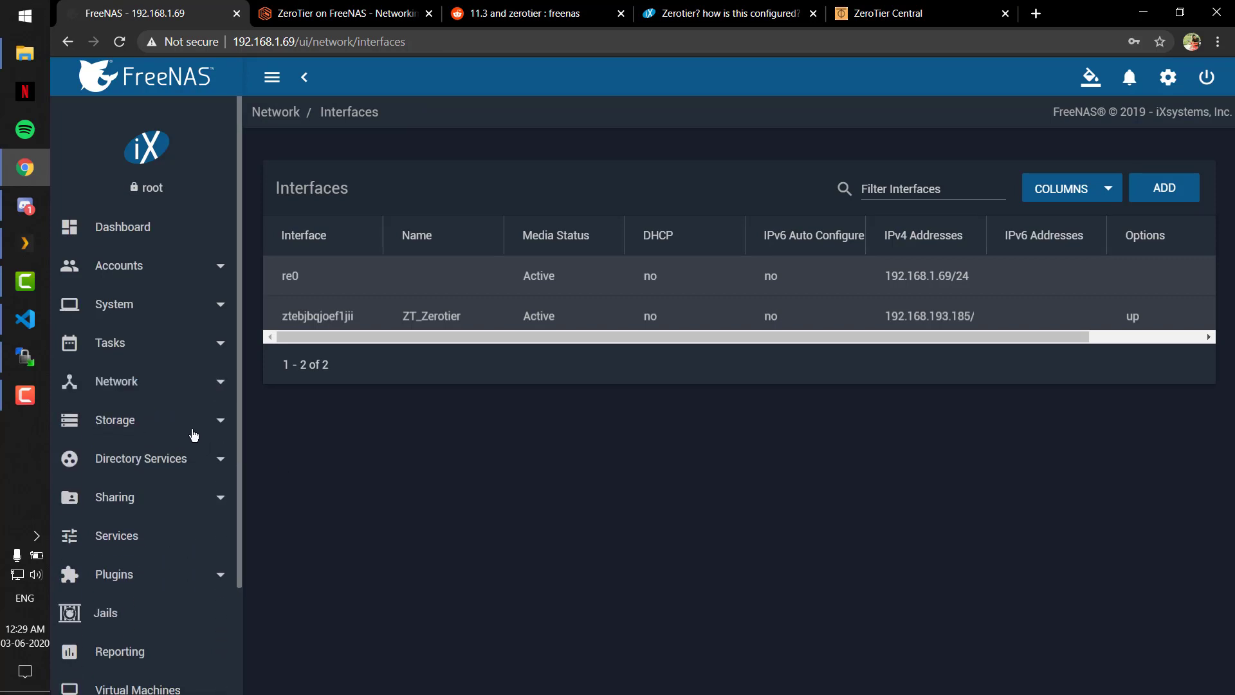
pyautogui.scroll(-2, 193, 433)
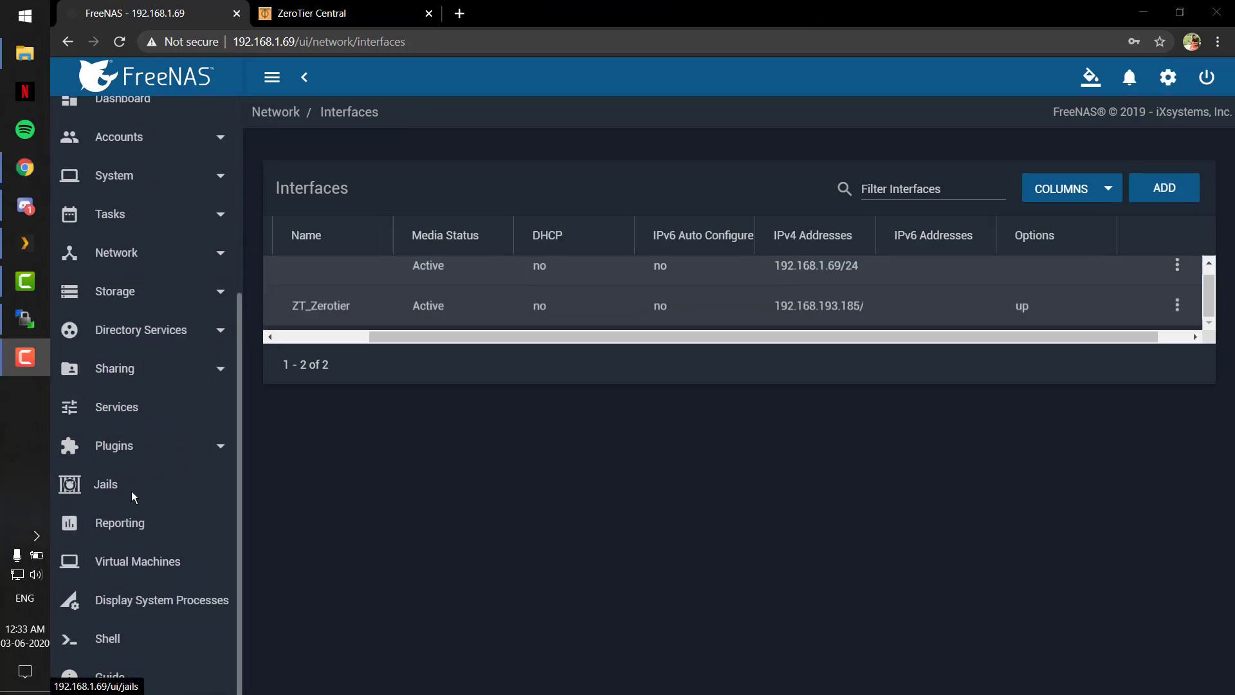
pyautogui.click(132, 493)
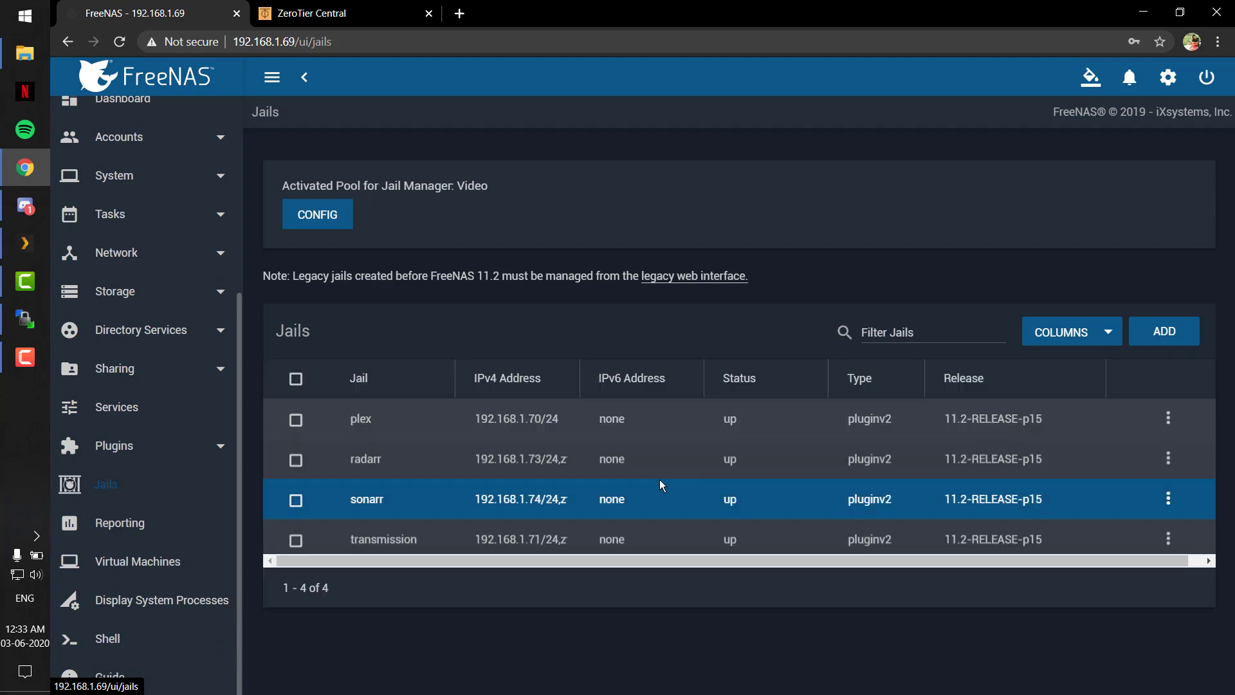
pyautogui.scroll(-1, 579, 508)
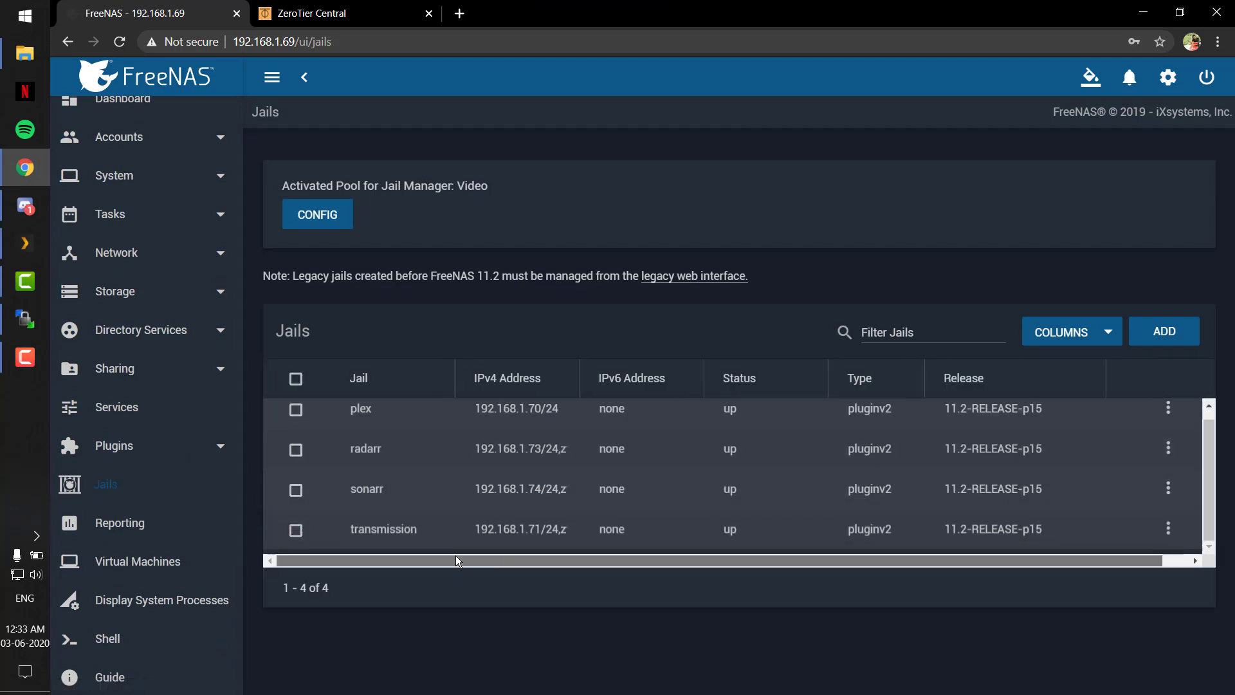
pyautogui.click(412, 448)
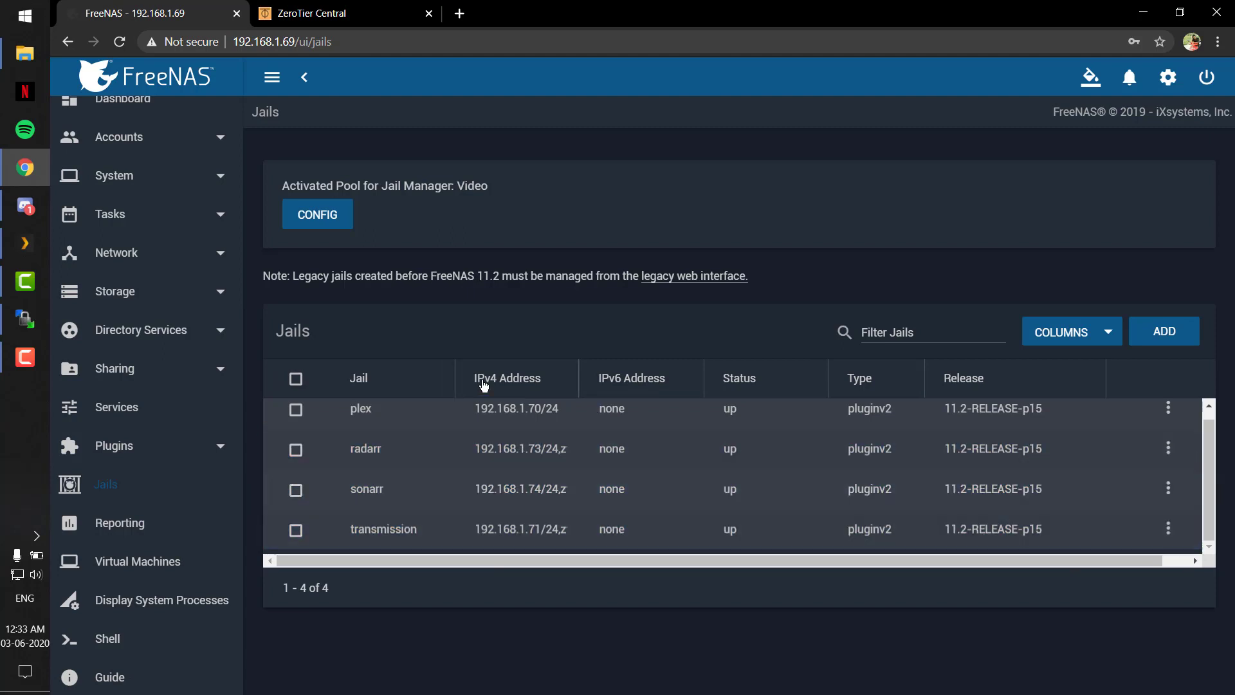
# Switch to WinSCP and open the /mnt/Video/iocage/jails folder on the server.
pyautogui.click(25, 318)
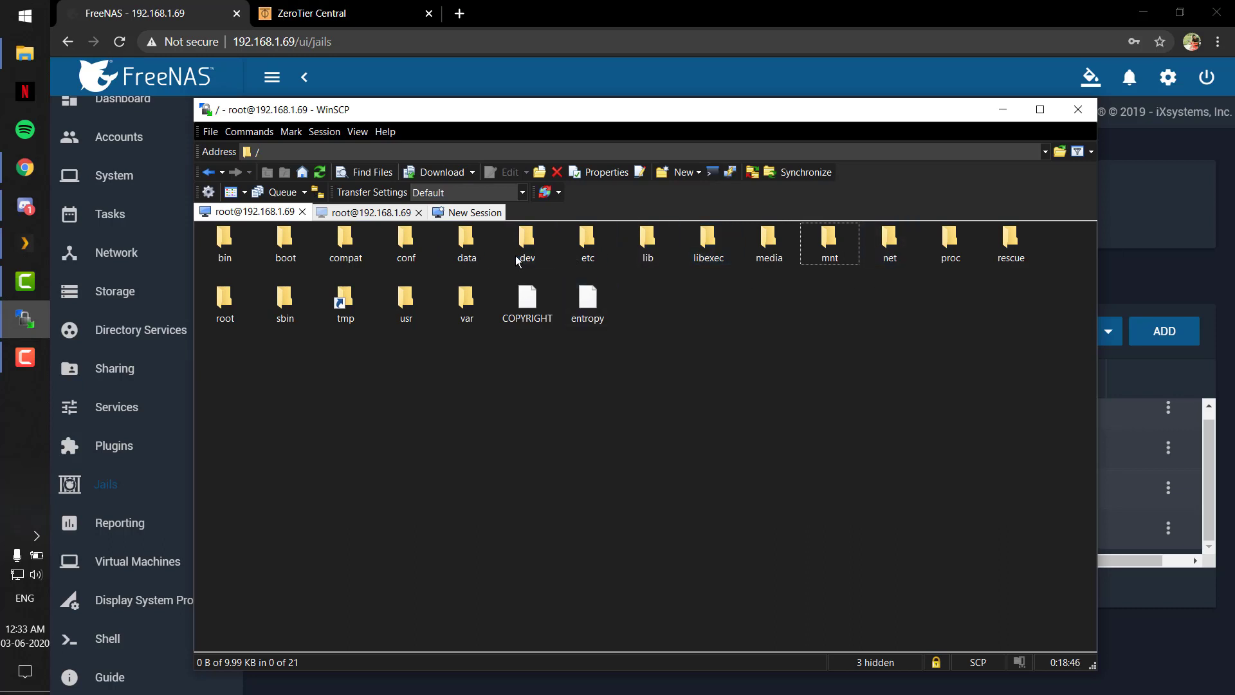
pyautogui.doubleClick(815, 245)
pyautogui.doubleClick(226, 246)
pyautogui.doubleClick(226, 248)
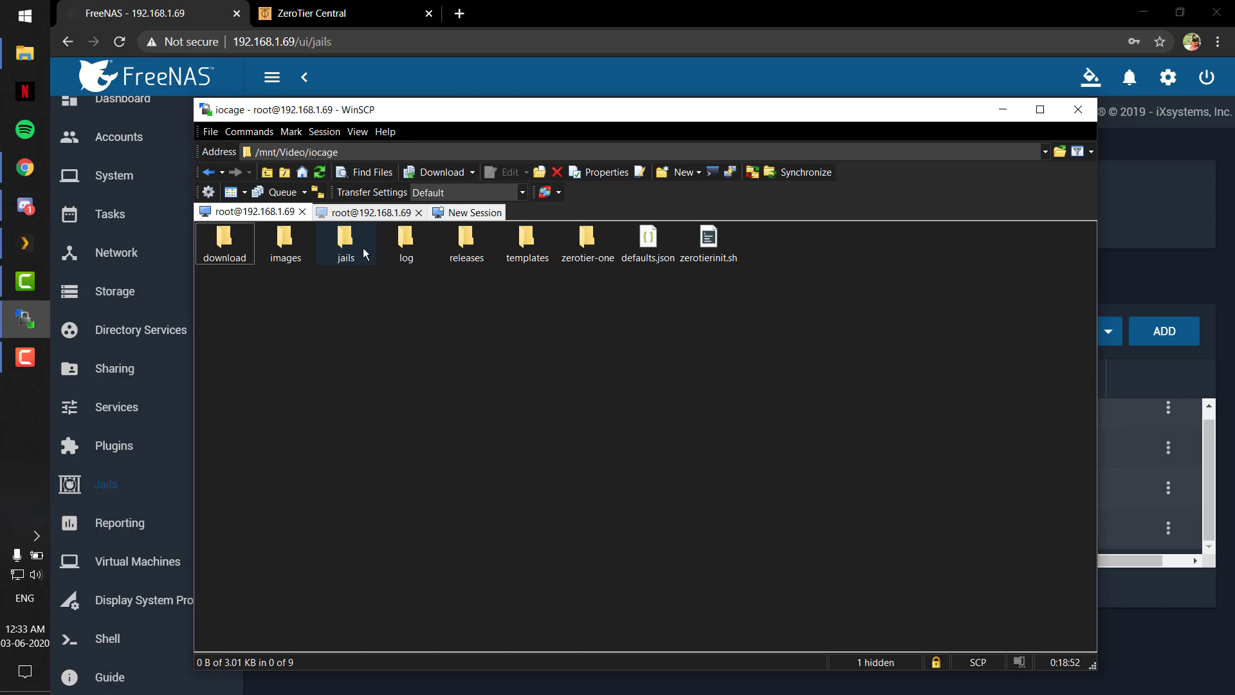
pyautogui.click(266, 172)
pyautogui.doubleClick(209, 257)
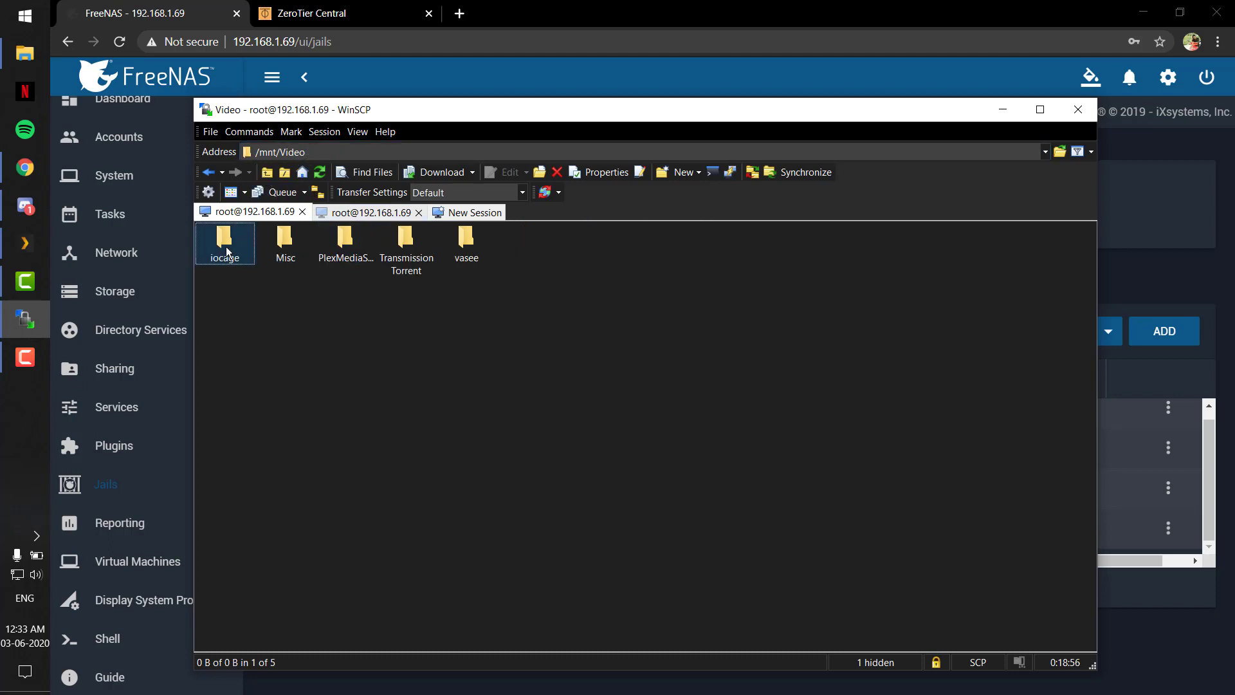
pyautogui.doubleClick(323, 260)
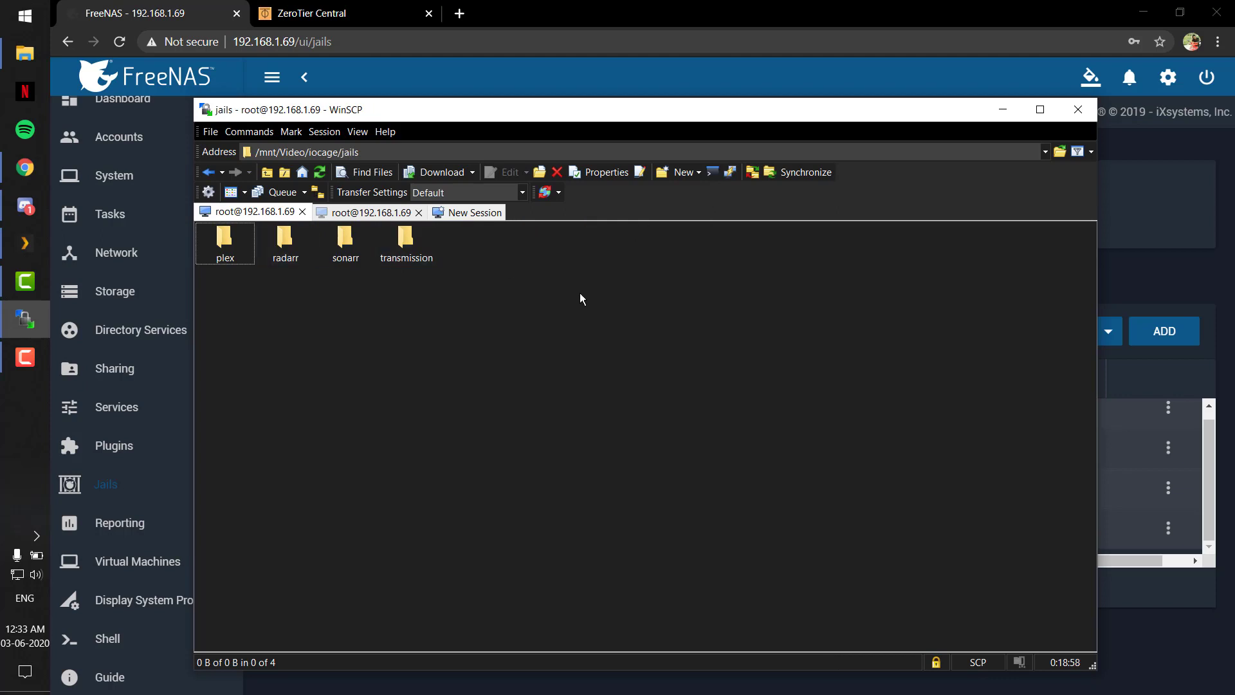
# Open config.json from the radarr jail's folder and locate its ip4_addr entry.
pyautogui.click(277, 261)
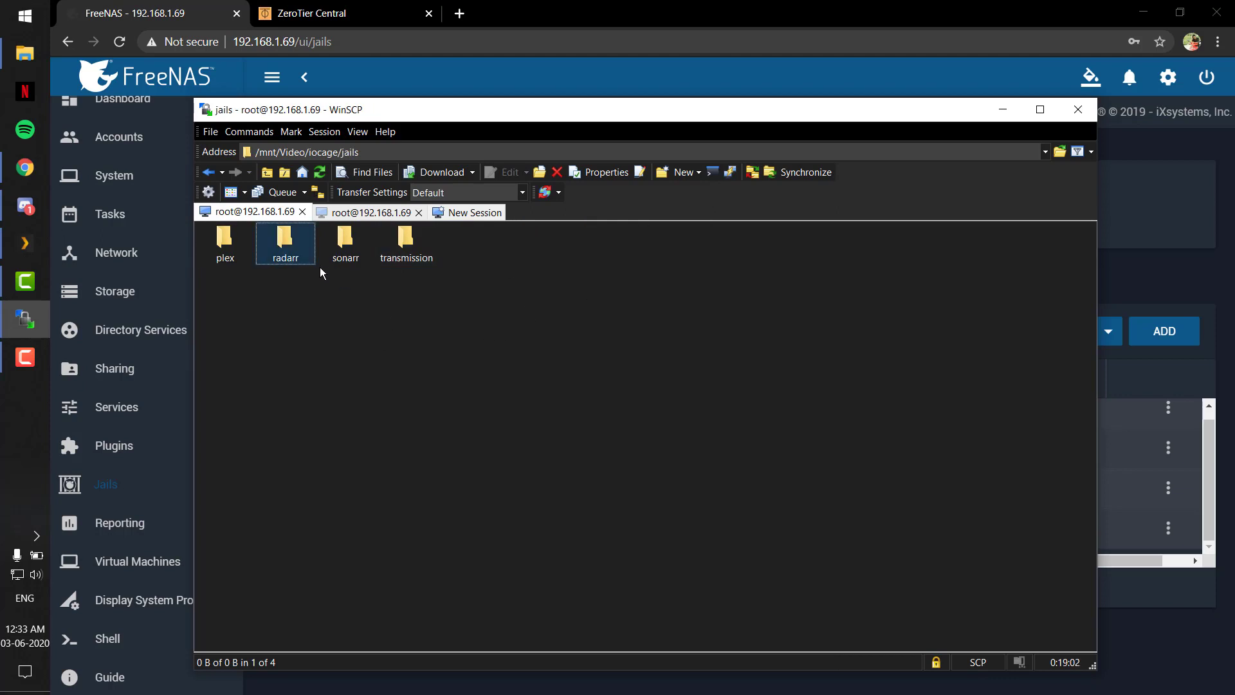
pyautogui.click(385, 300)
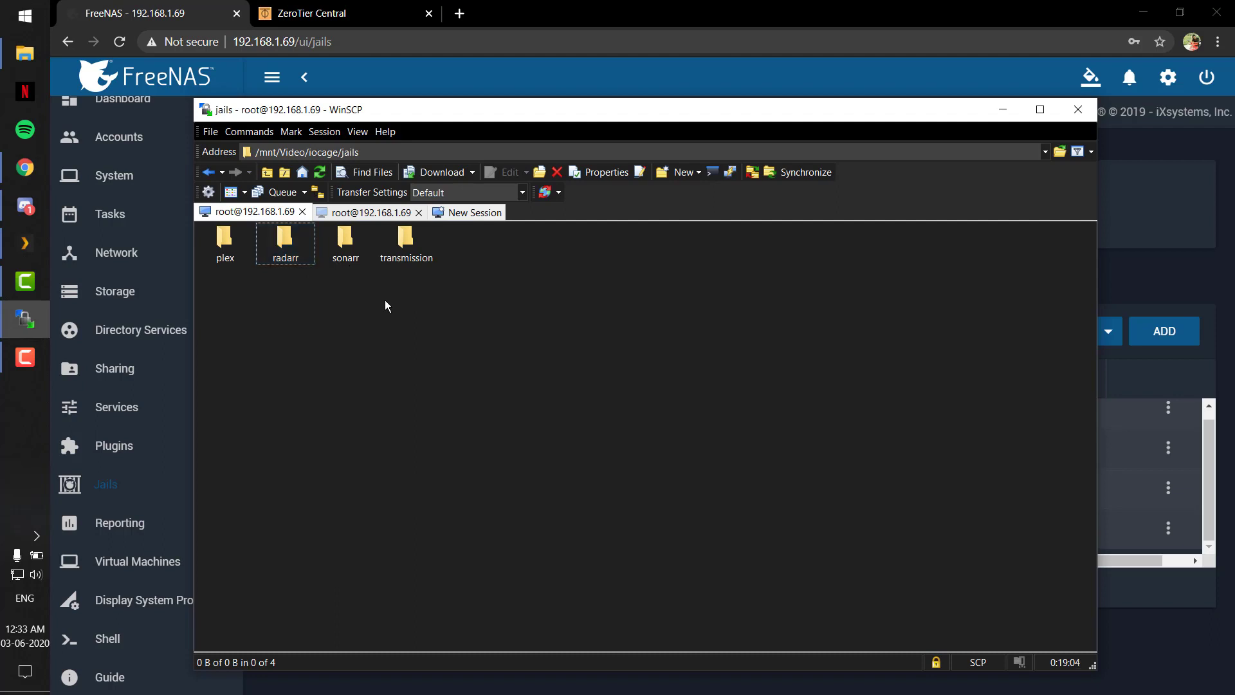
pyautogui.click(287, 254)
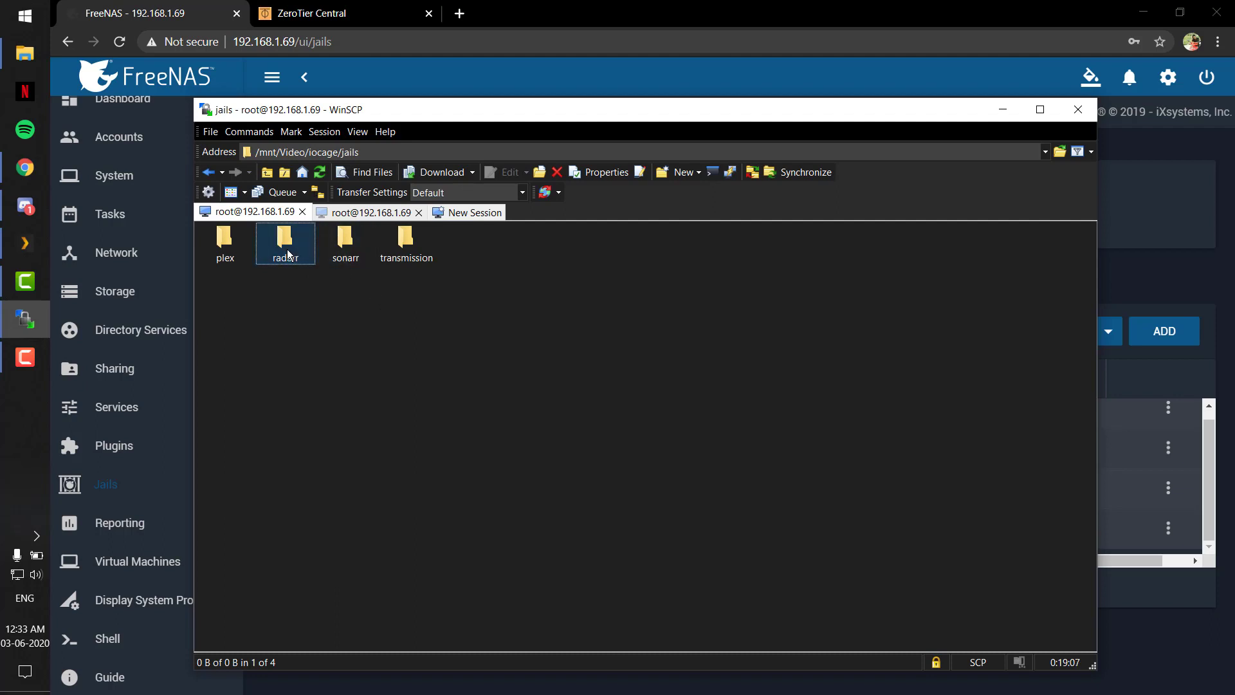
pyautogui.doubleClick(288, 254)
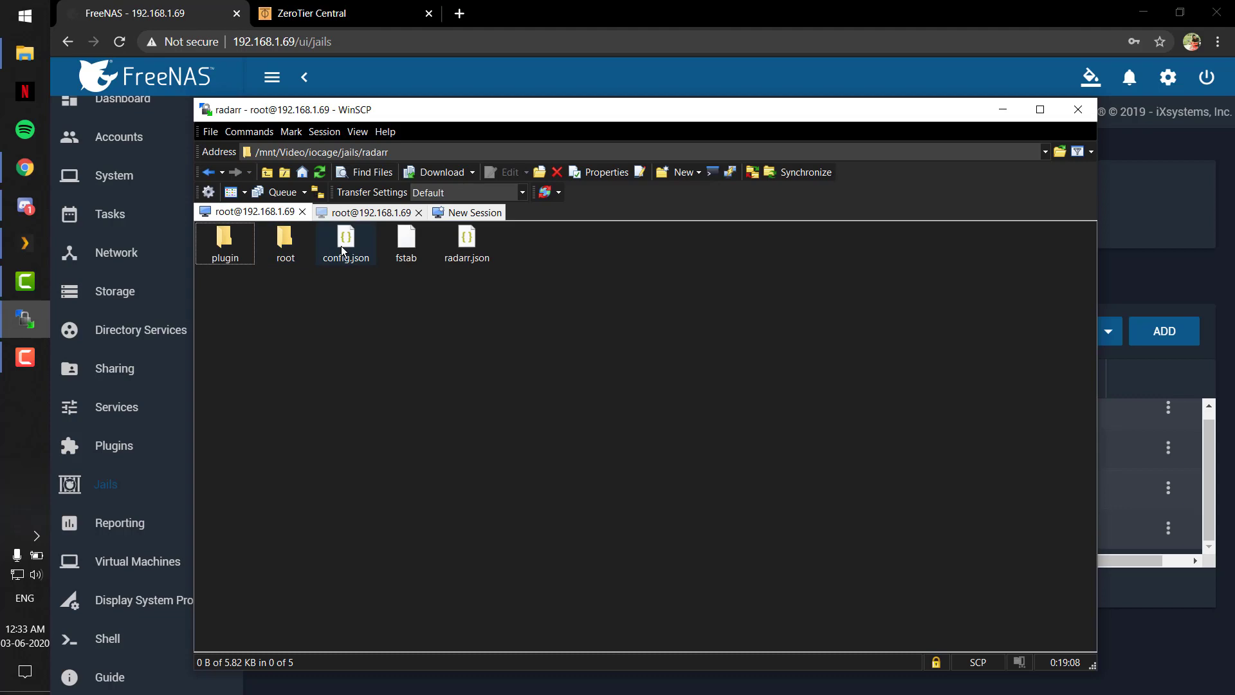
pyautogui.doubleClick(341, 246)
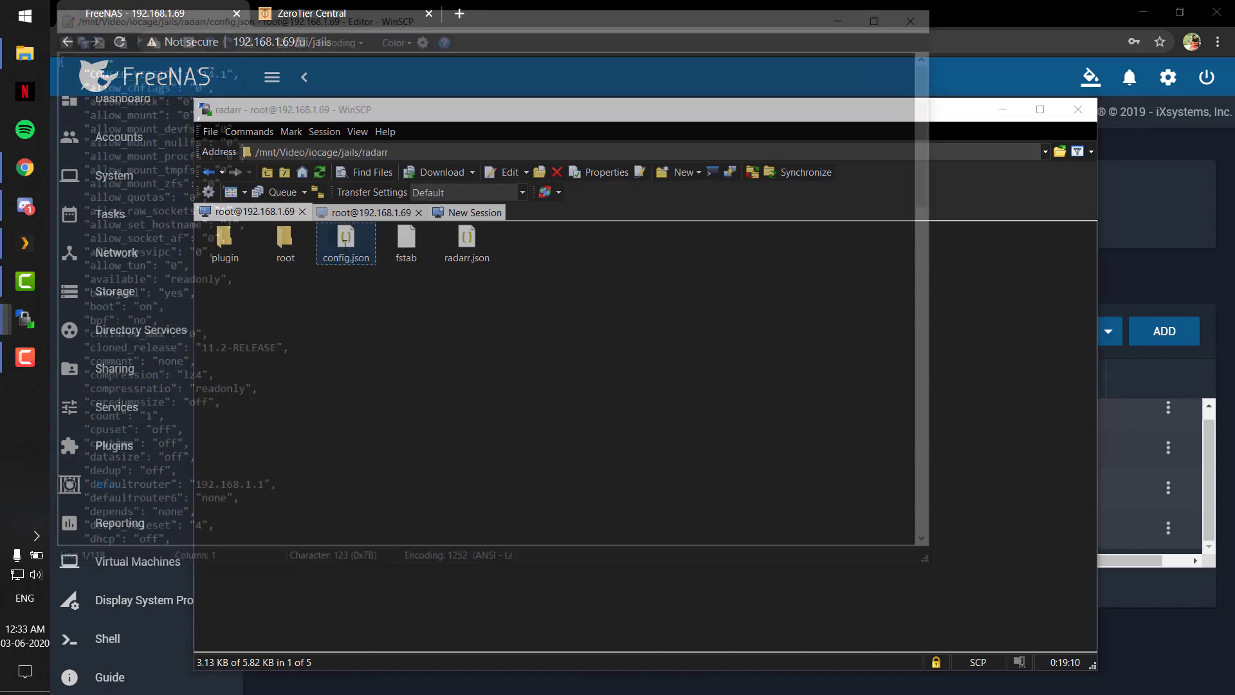
pyautogui.scroll(-11, 388, 268)
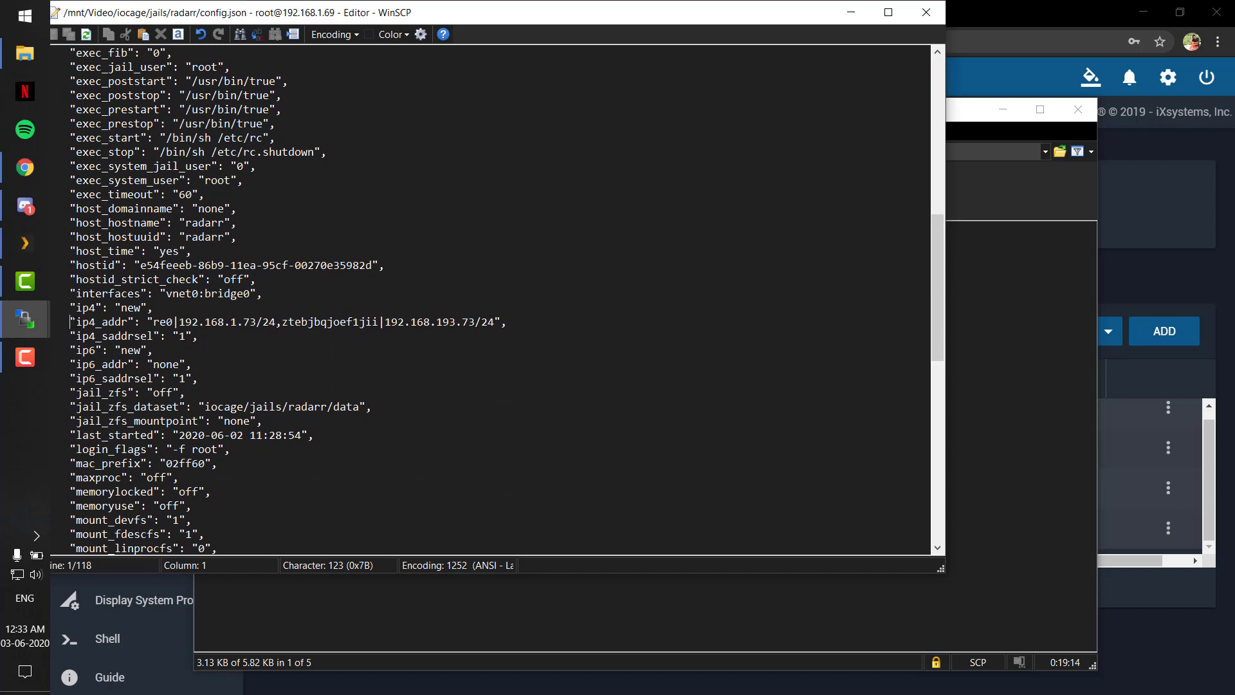
# Examine the re0 and ZeroTier interface parts of radarr's ip4_addr entry.
pyautogui.moveTo(71, 322); pyautogui.dragTo(145, 322)
pyautogui.click(200, 336)
pyautogui.moveTo(278, 321); pyautogui.dragTo(155, 321)
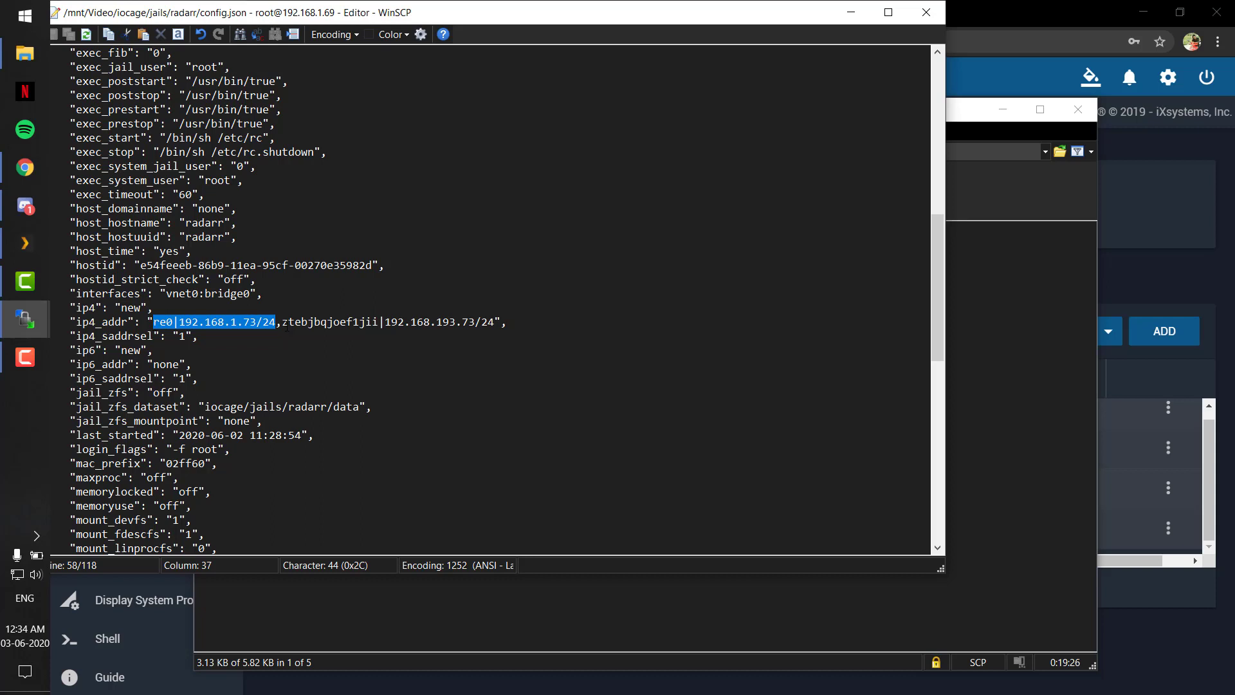
pyautogui.moveTo(282, 322); pyautogui.dragTo(482, 334)
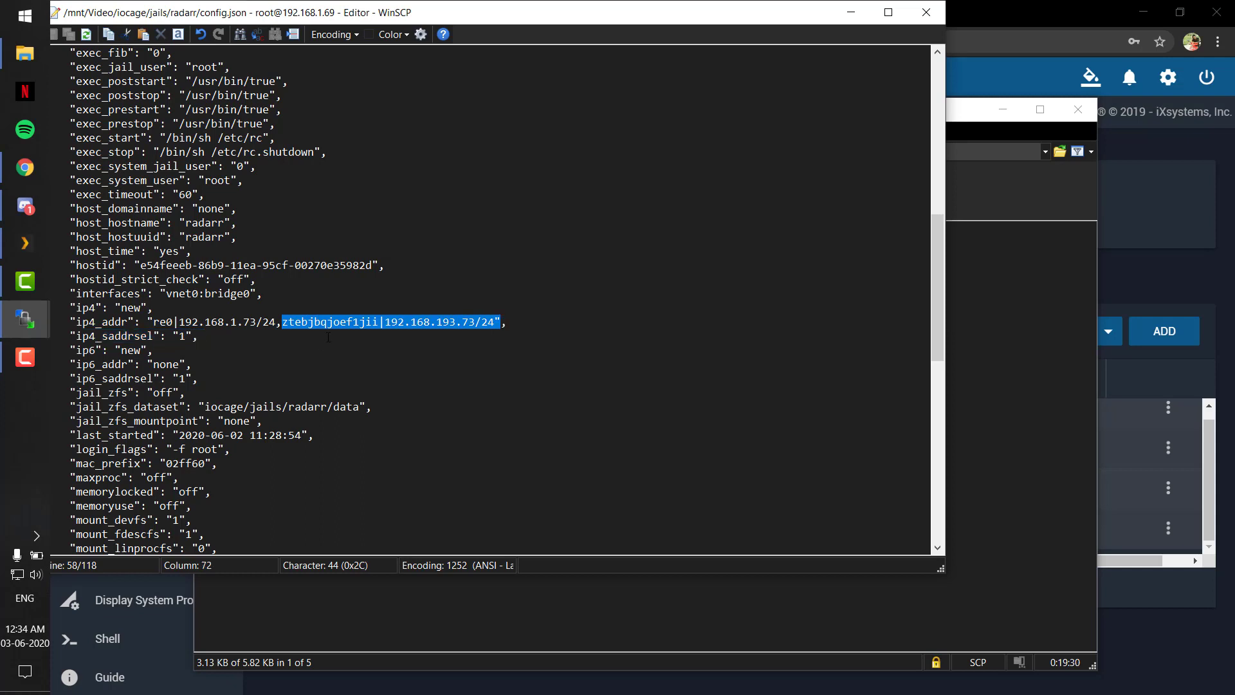
pyautogui.doubleClick(341, 322)
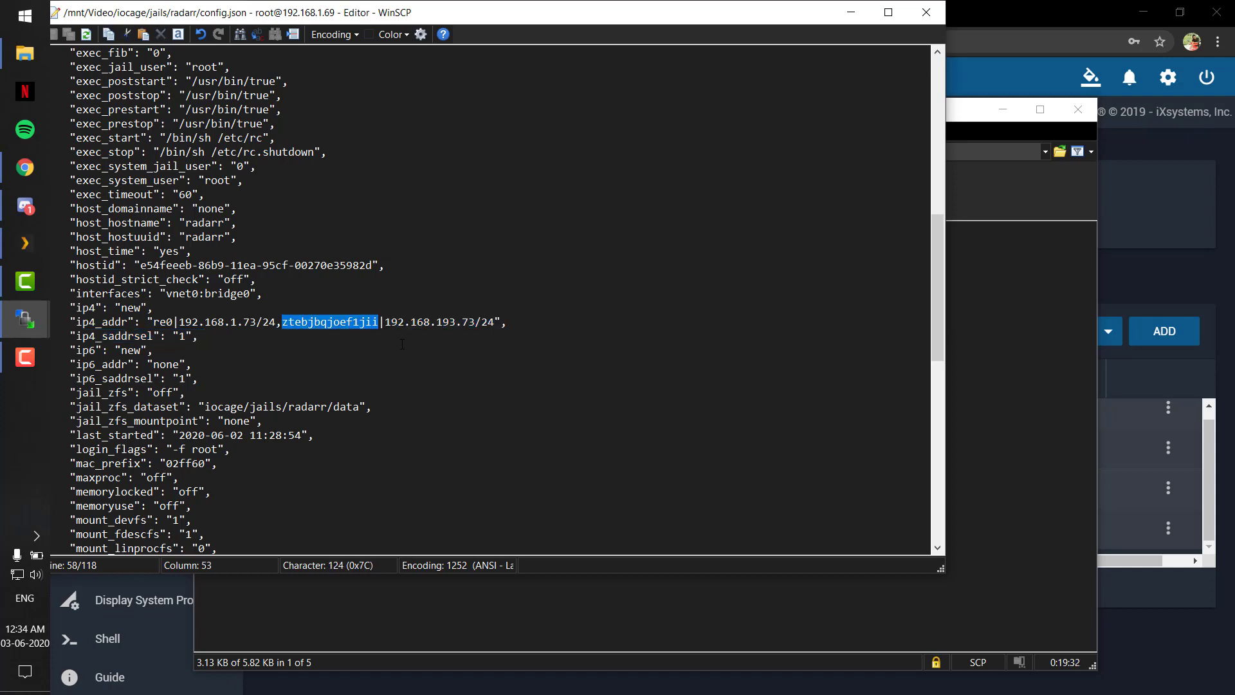
# Switch to FreeNAS and check the interface identifier of ZT_Zerotier on the network Interfaces page.
pyautogui.hotkey('alt', 'Tab')
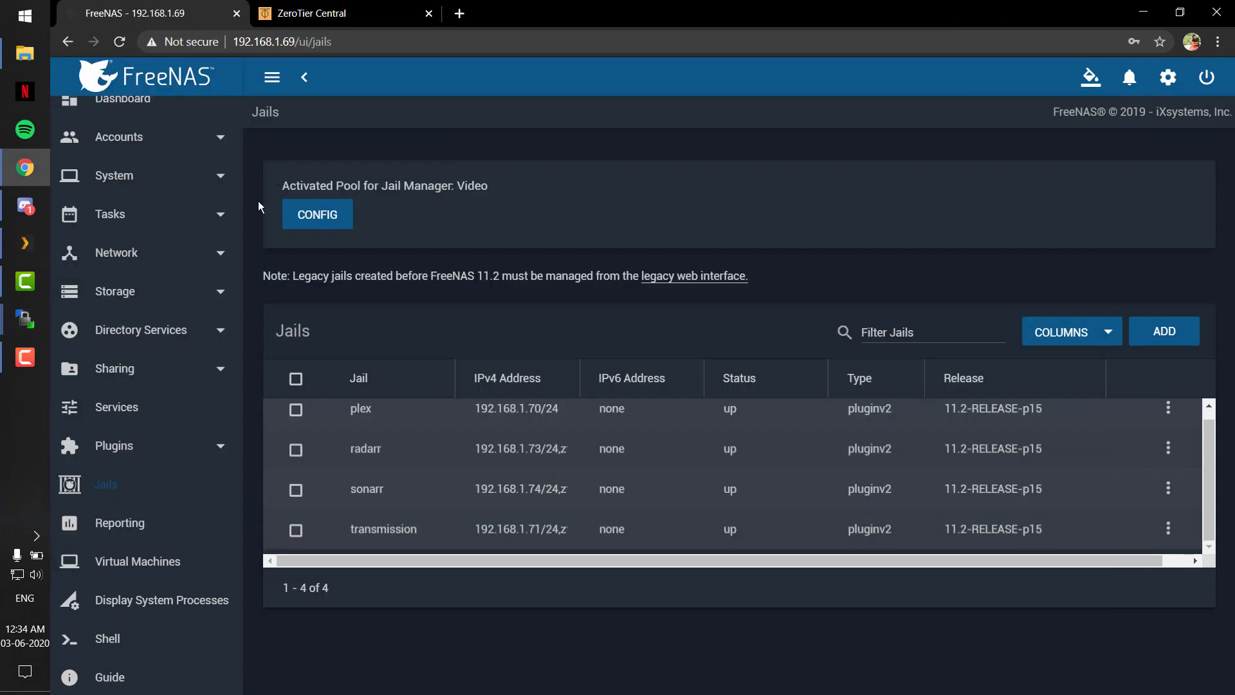
pyautogui.click(166, 253)
pyautogui.click(119, 330)
pyautogui.doubleClick(318, 316)
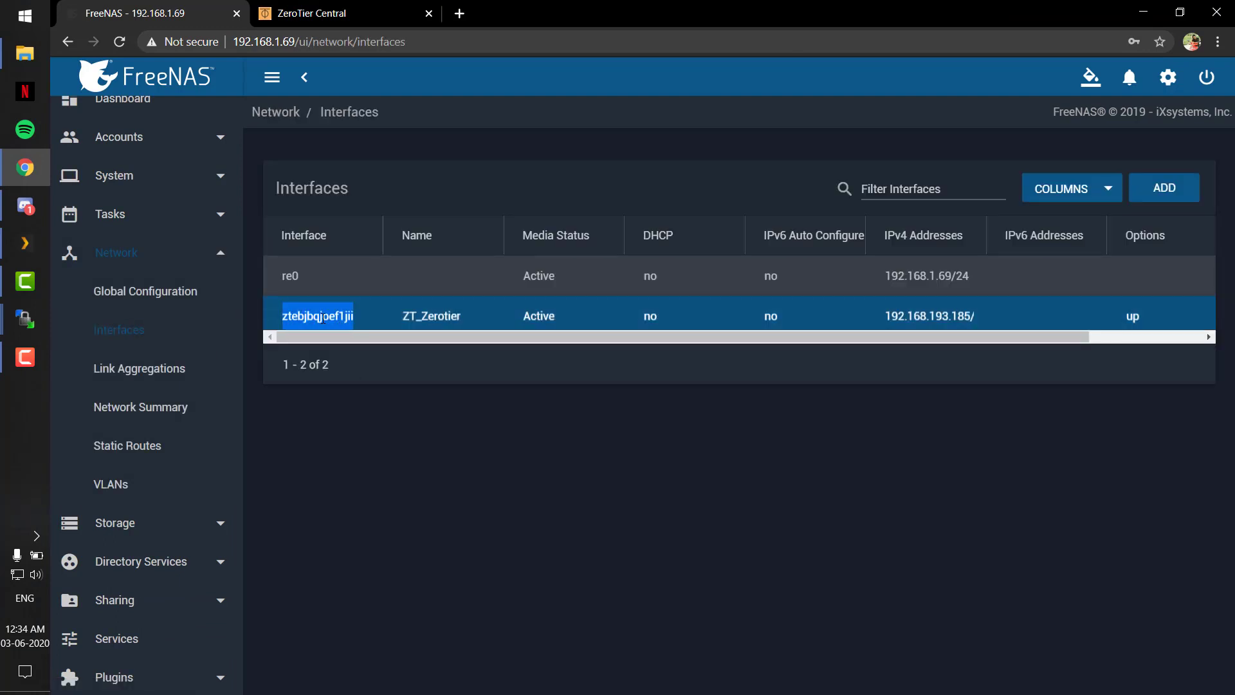
# Return to radarr's config.json and check the ZeroTier interface identifier and the separator after it in ip4_addr.
pyautogui.moveTo(23, 336)
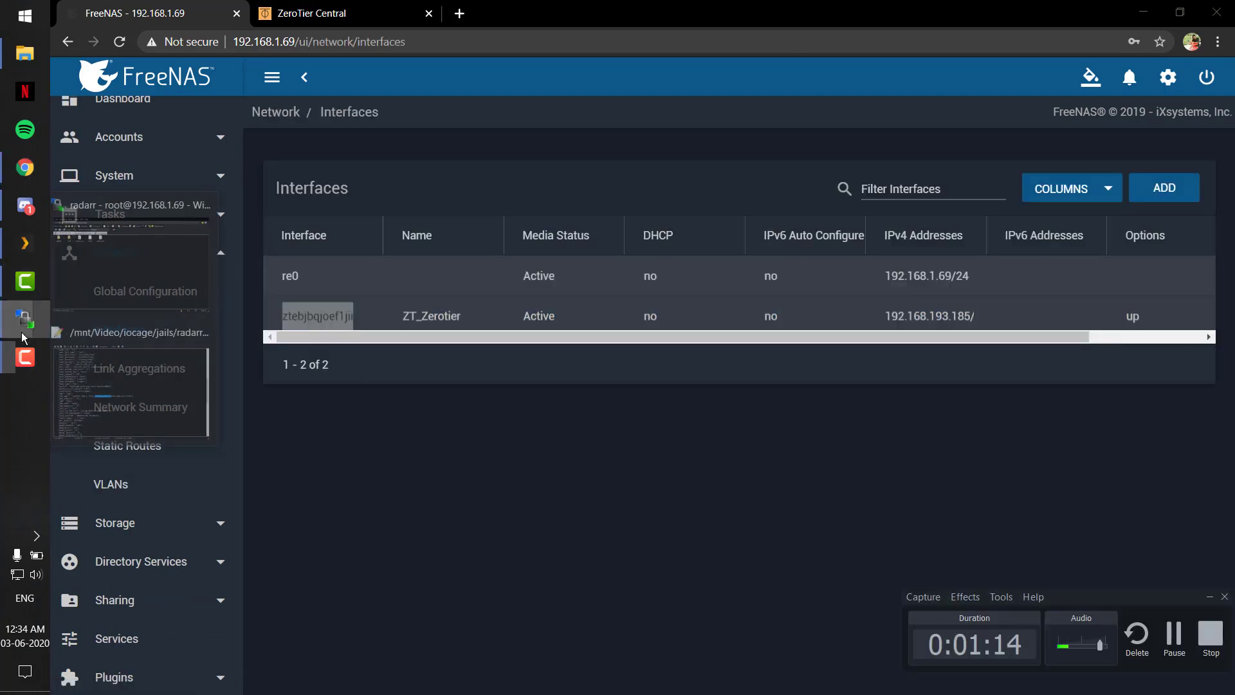
pyautogui.click(128, 258)
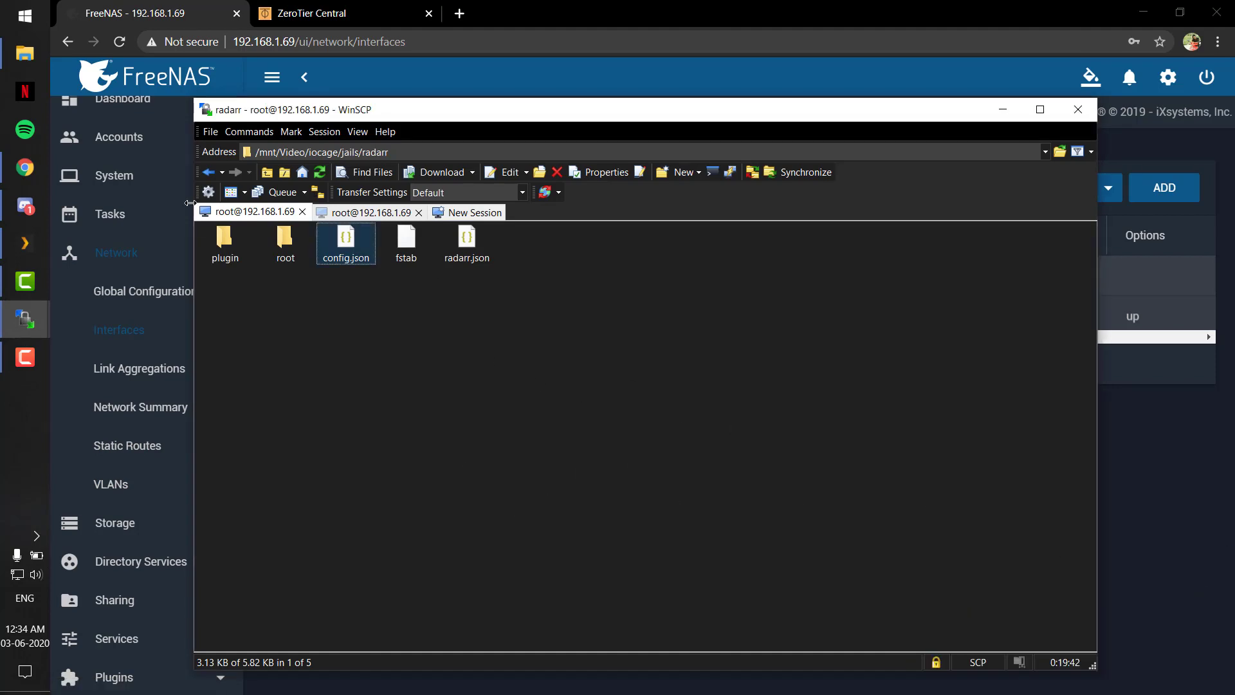
pyautogui.click(24, 318)
pyautogui.click(136, 383)
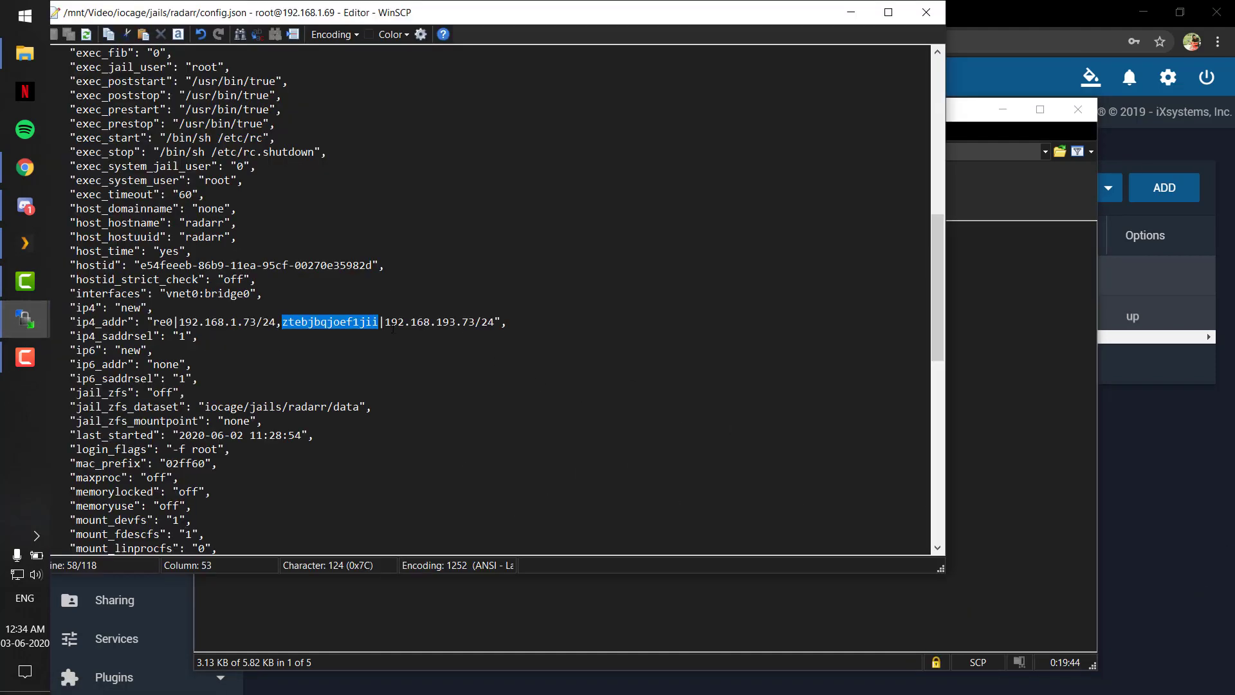
pyautogui.click(476, 324)
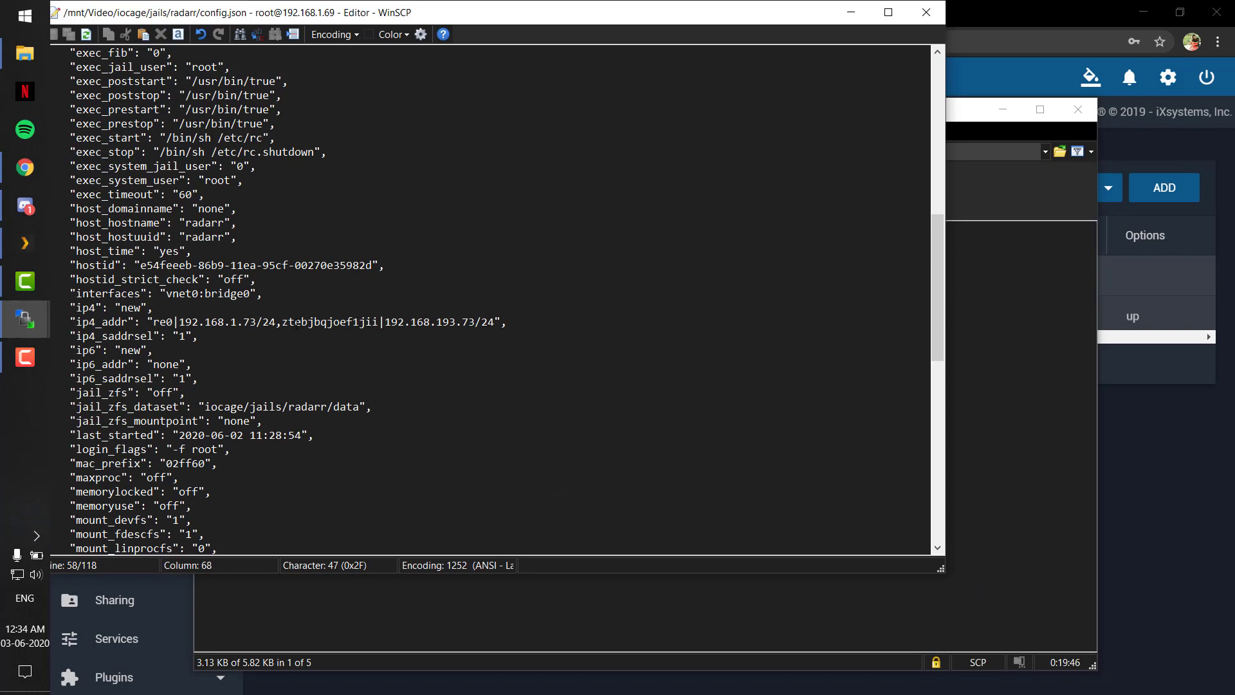
pyautogui.doubleClick(296, 322)
pyautogui.click(380, 323)
pyautogui.hotkey('shift', 'Right')
pyautogui.click(517, 348)
# Switch to ZeroTier Central in the browser and review the network's managed route and IPv4 Auto-Assign range.
pyautogui.hotkey('alt', 'Tab')
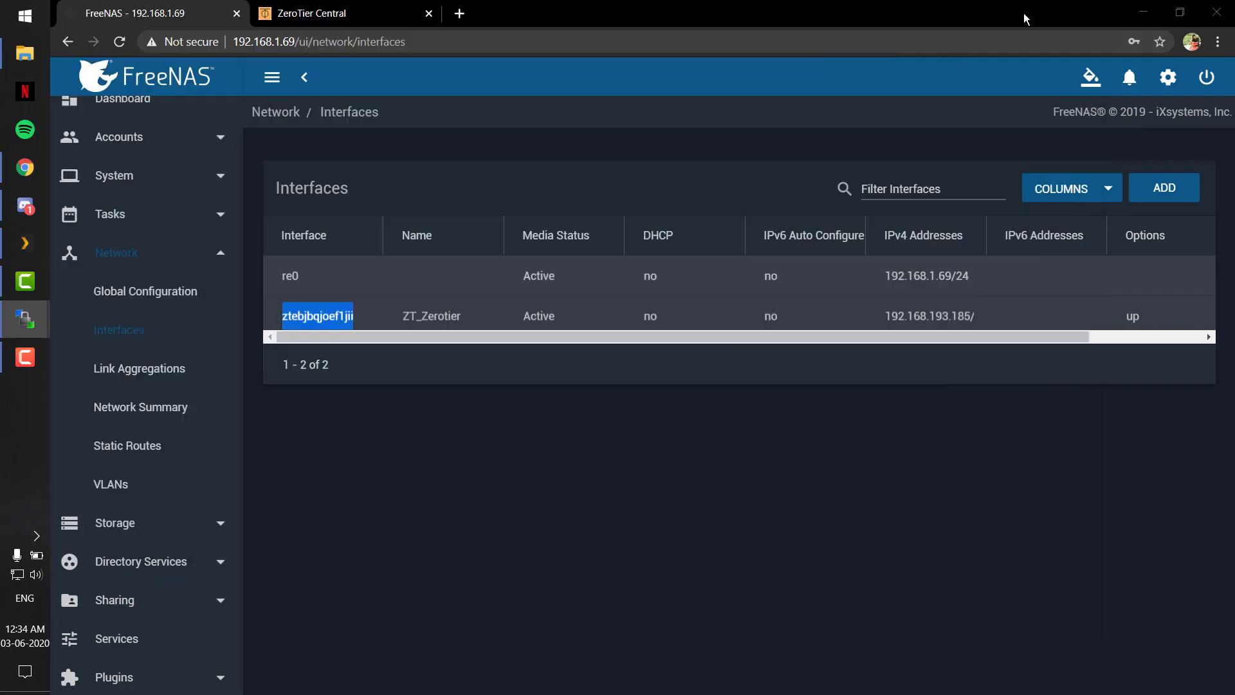
pyautogui.click(347, 13)
pyautogui.scroll(15, 255, 237)
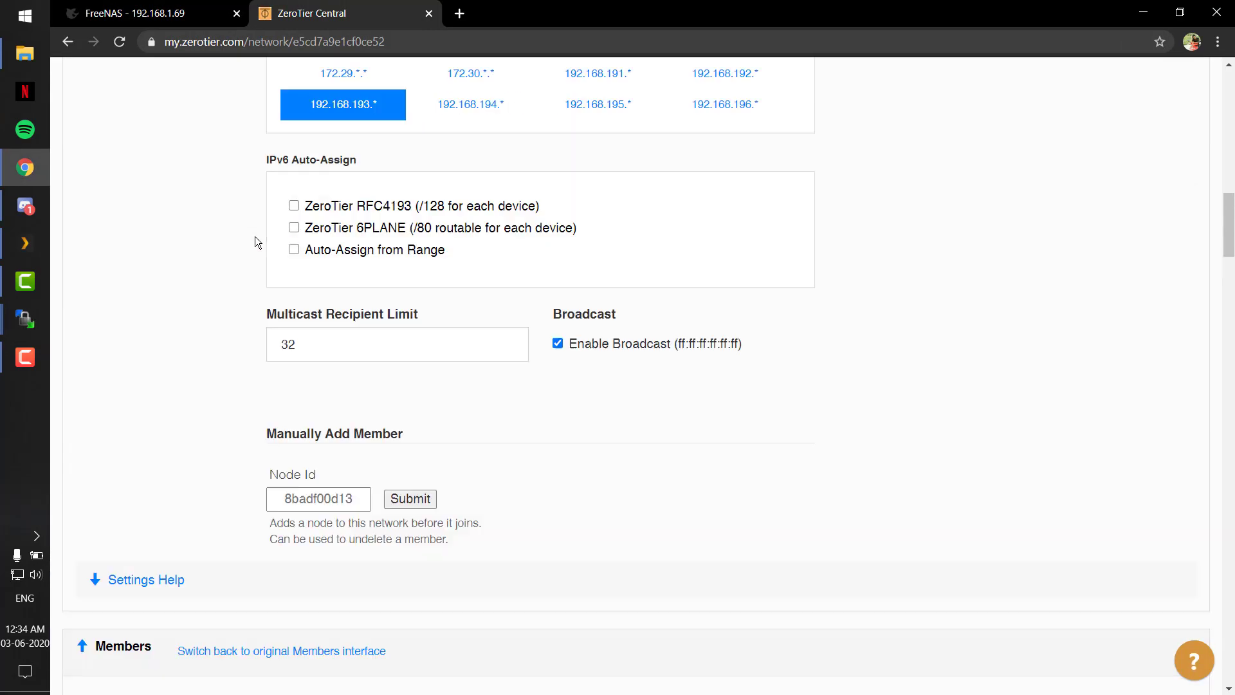
pyautogui.scroll(2, 253, 231)
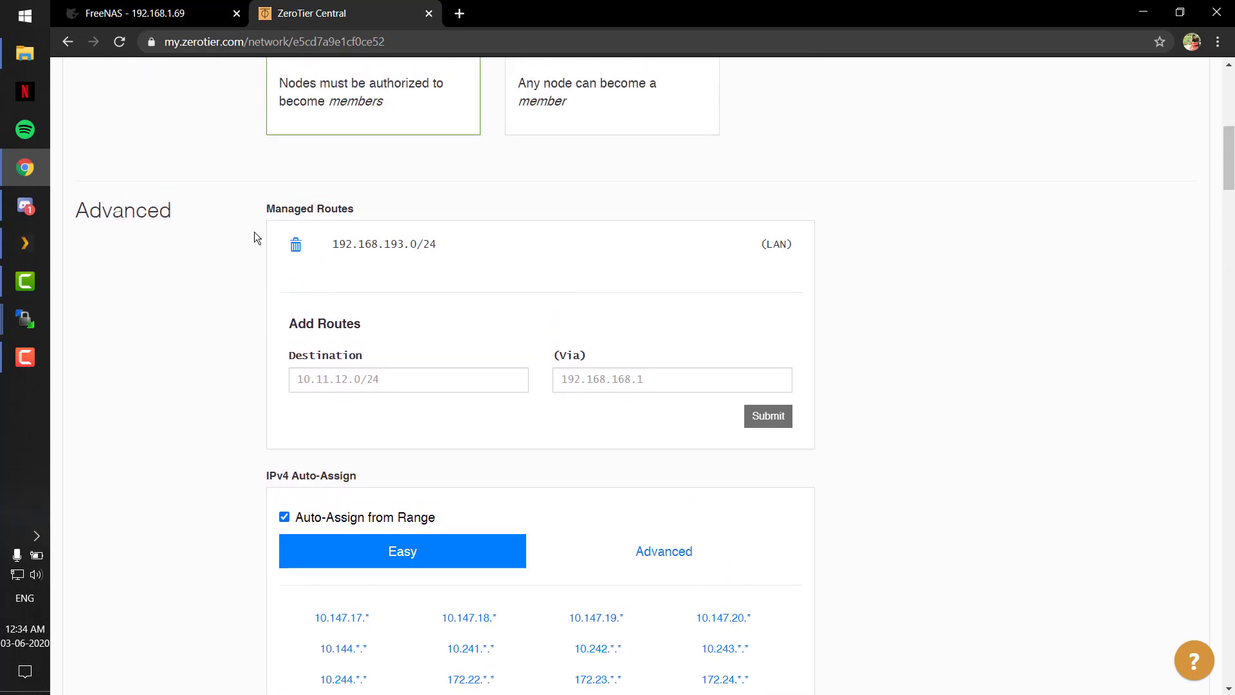
pyautogui.scroll(-3, 254, 232)
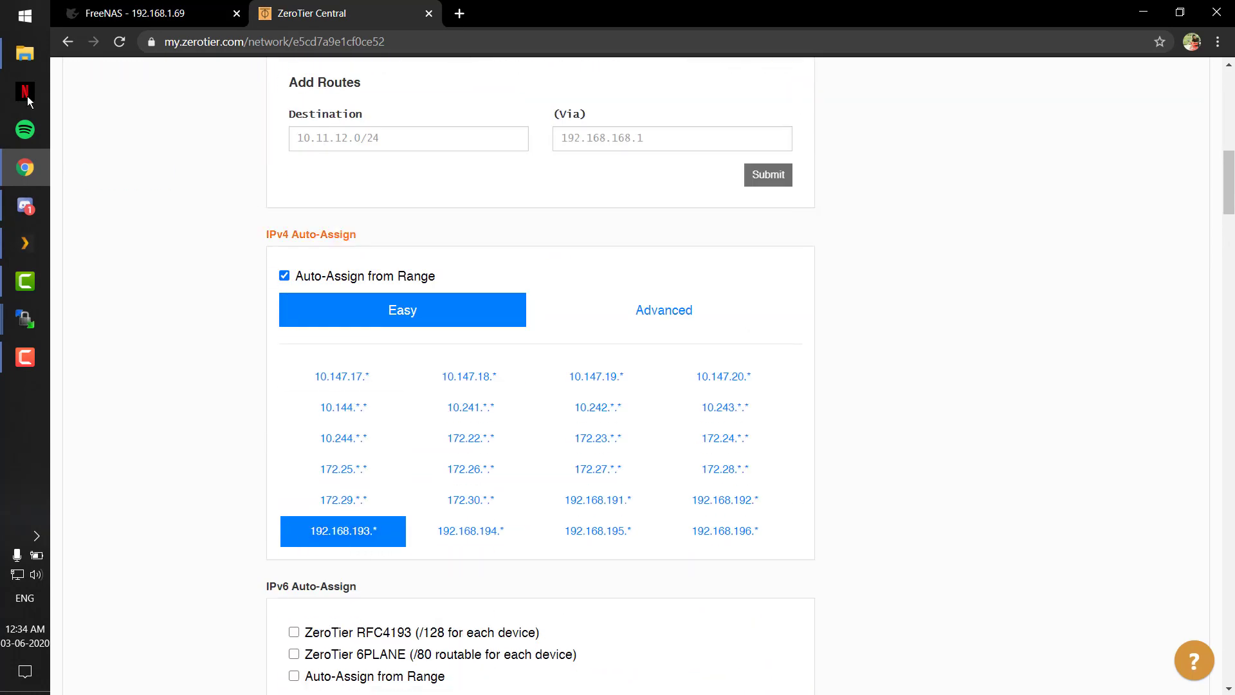
# In radarr's config.json, copy ",ztebjbqjoef1jii|192.168.193.73/24" from ip4_addr, delete it and paste it back after the re0 address.
pyautogui.click(31, 315)
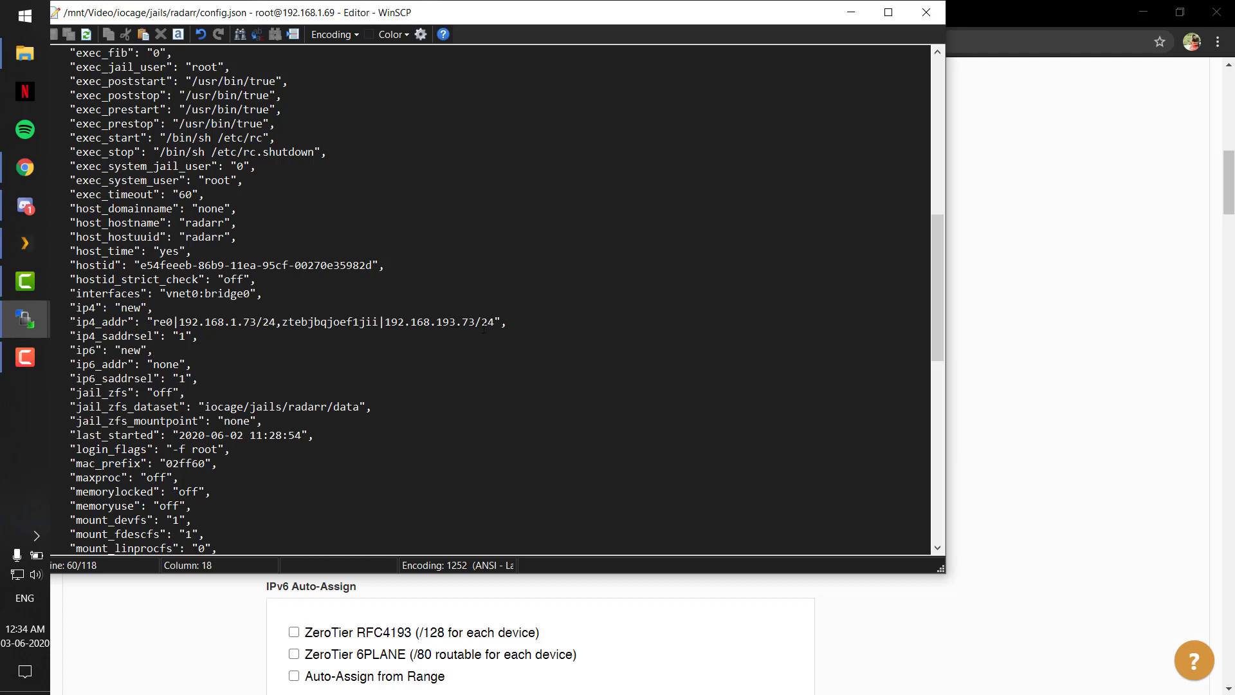
pyautogui.moveTo(495, 322); pyautogui.dragTo(282, 321)
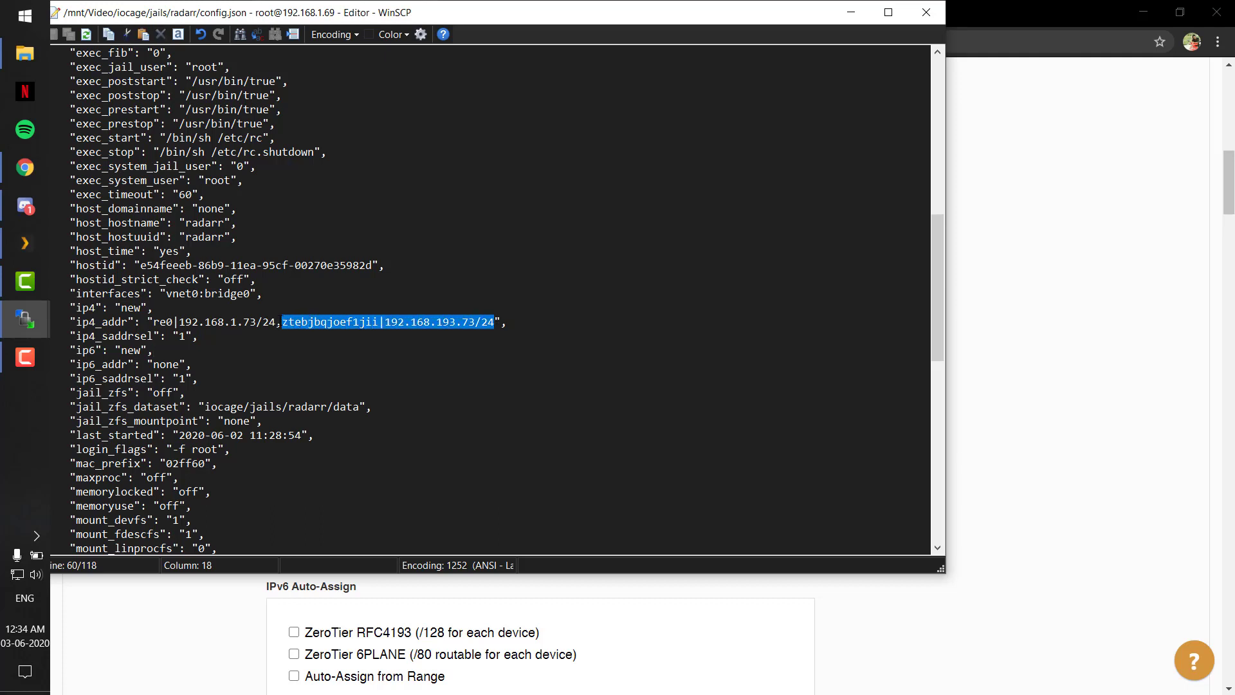
pyautogui.click(282, 321)
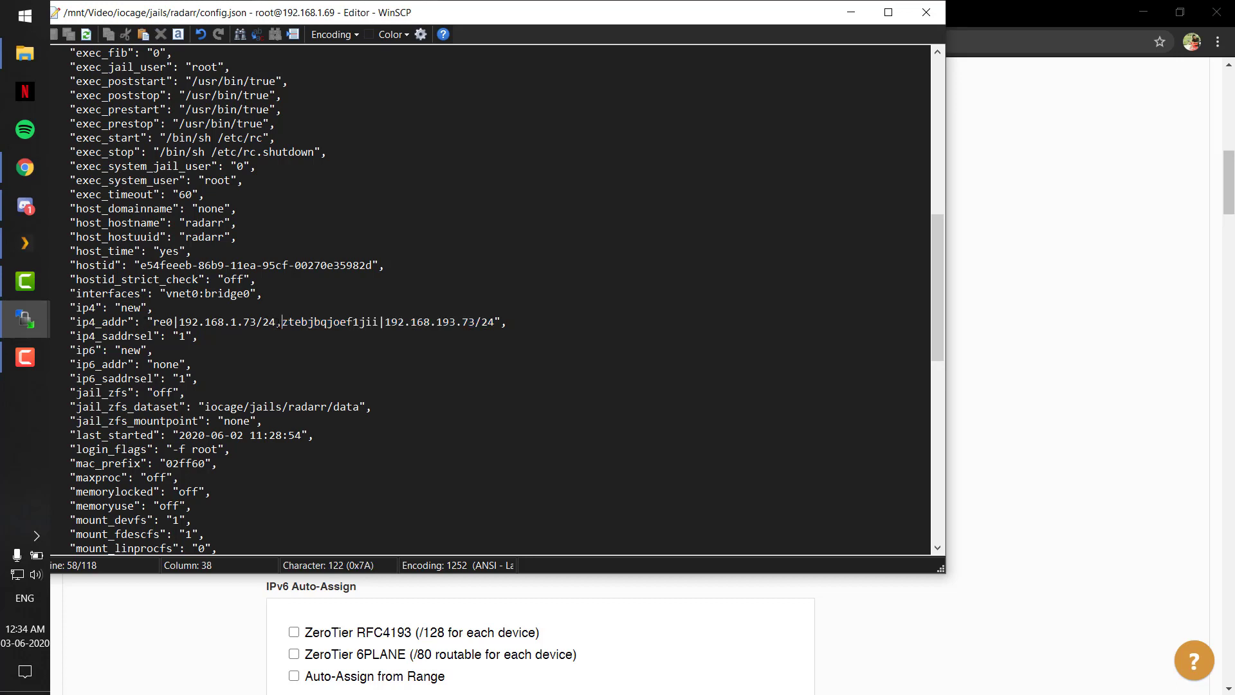
pyautogui.moveTo(276, 322); pyautogui.dragTo(495, 321)
pyautogui.hotkey('ctrl', 'c')
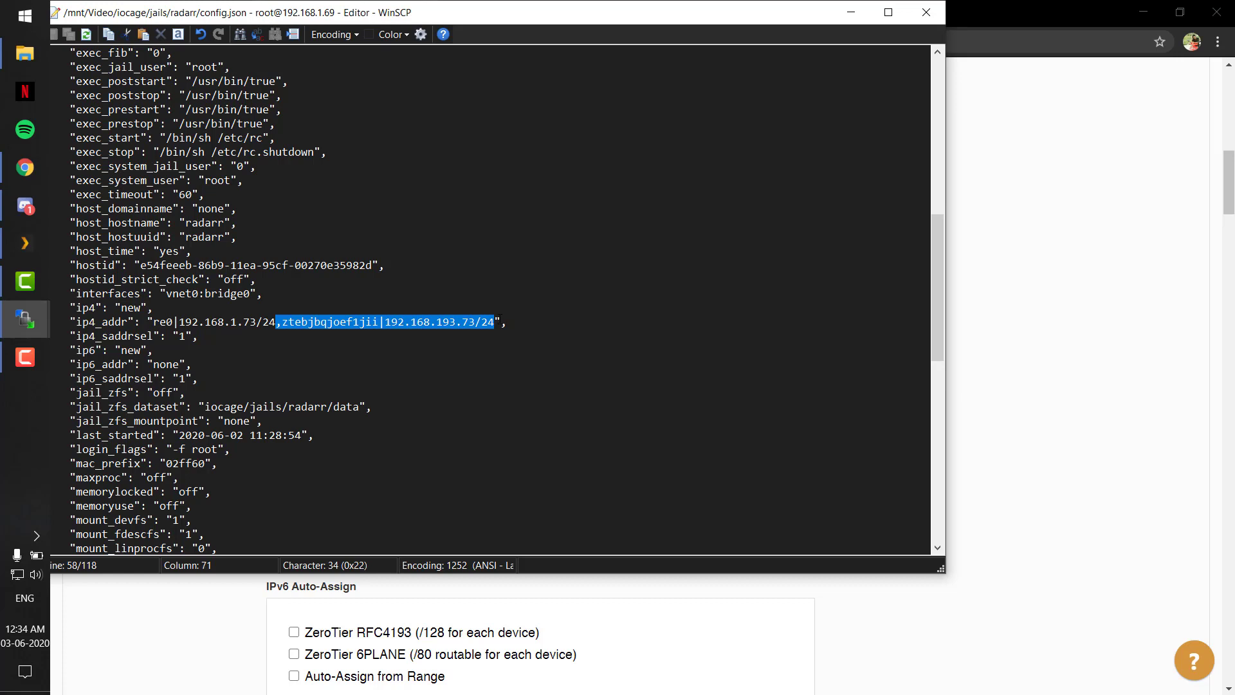
pyautogui.press('Delete')
pyautogui.hotkey('ctrl', 'v')
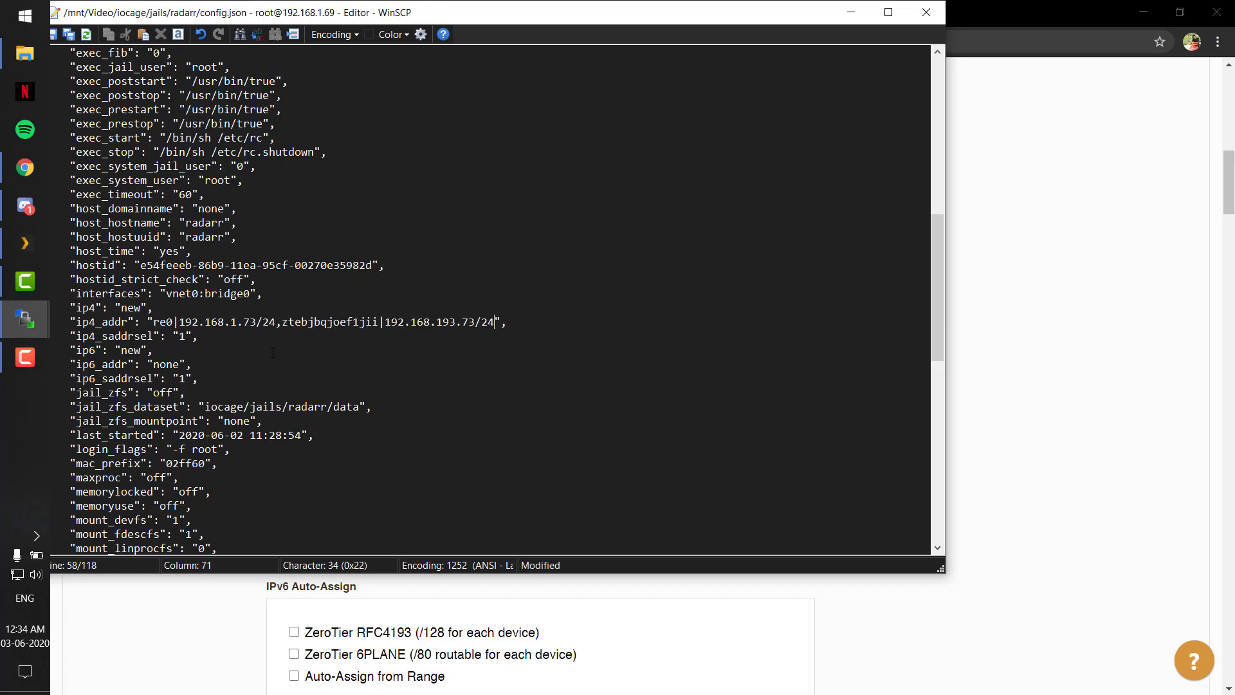
# Examine the interface identifier, subnet and host number in radarr's ZeroTier address, and close config.json.
pyautogui.doubleClick(330, 321)
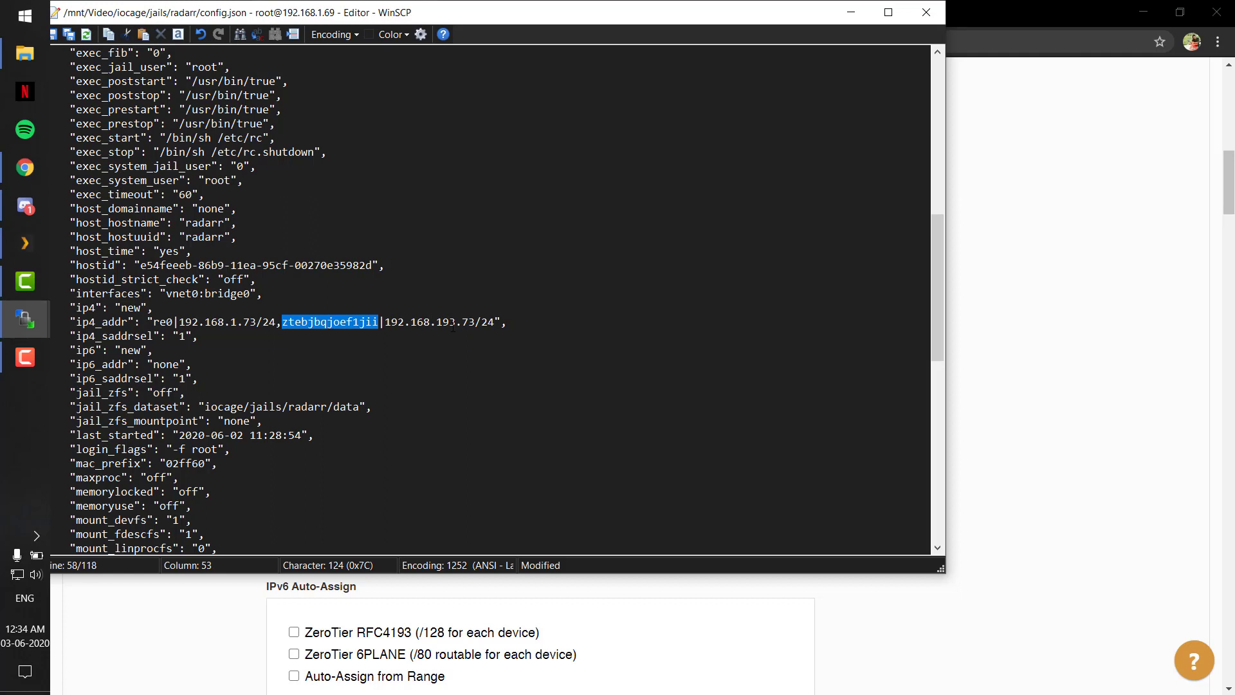
pyautogui.moveTo(456, 322); pyautogui.dragTo(387, 323)
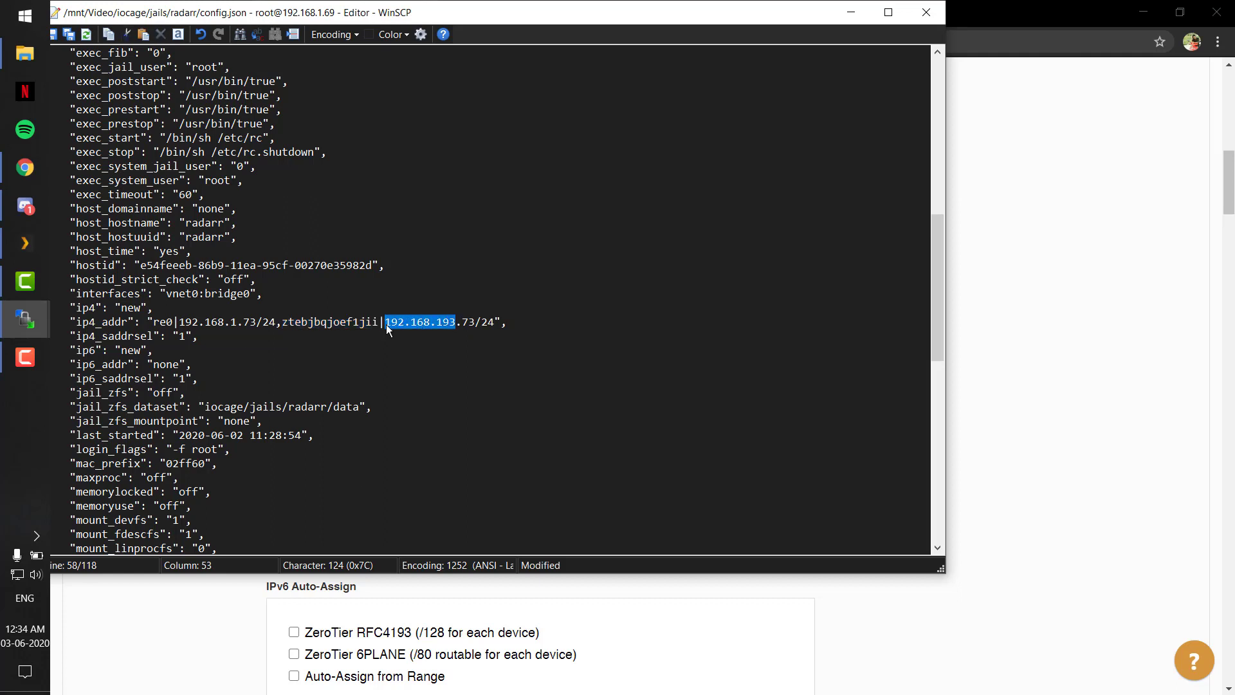
pyautogui.click(452, 340)
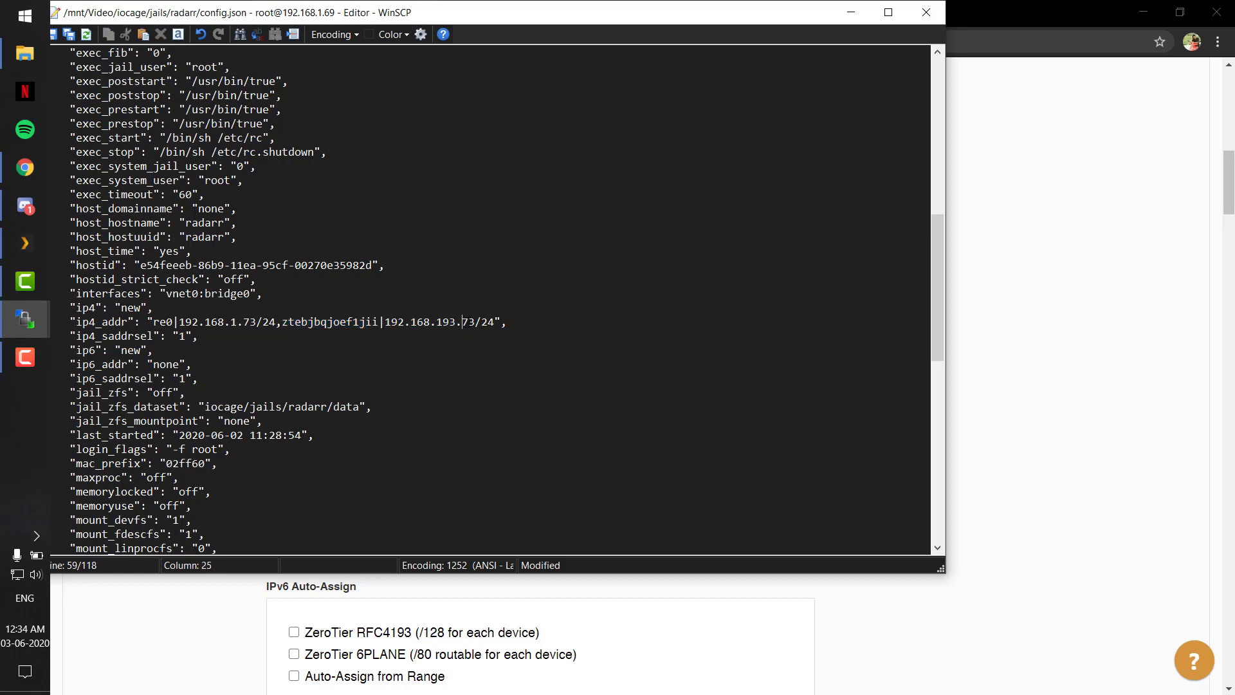
pyautogui.moveTo(461, 322); pyautogui.dragTo(468, 322)
pyautogui.press('Right')
pyautogui.click(921, 14)
pyautogui.click(489, 325)
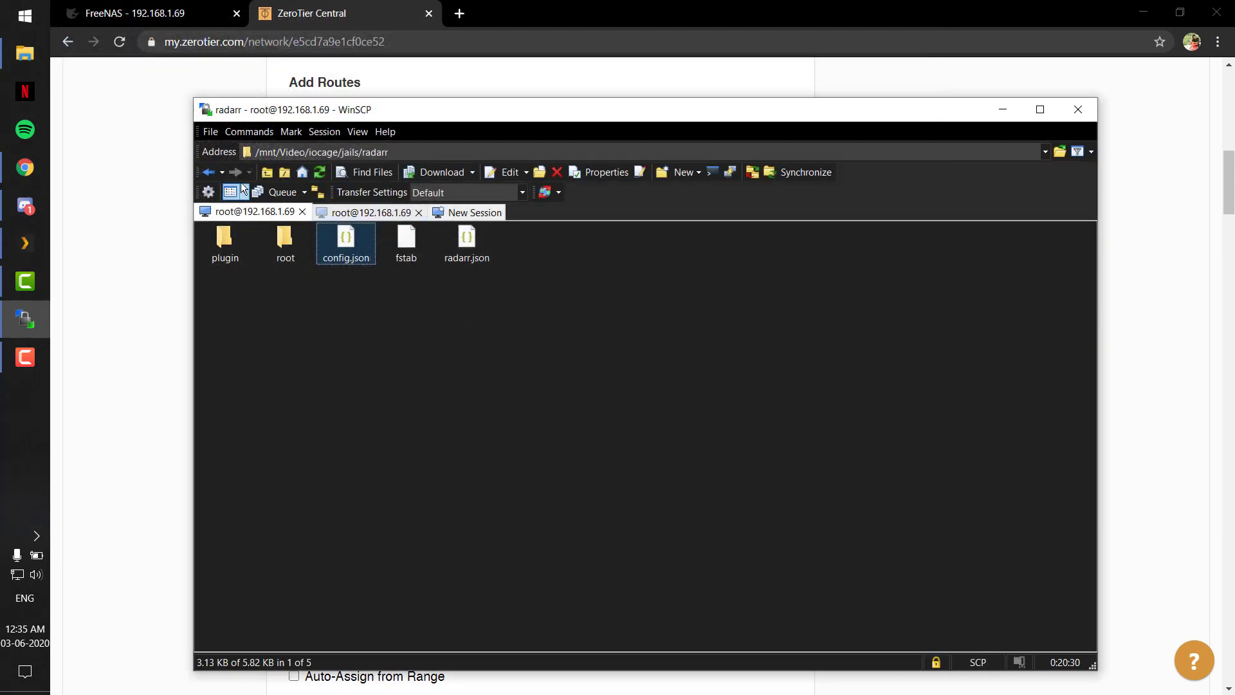
# Open config.json from the sonarr jail's folder and examine its ip4_addr entry.
pyautogui.click(267, 171)
pyautogui.doubleClick(337, 256)
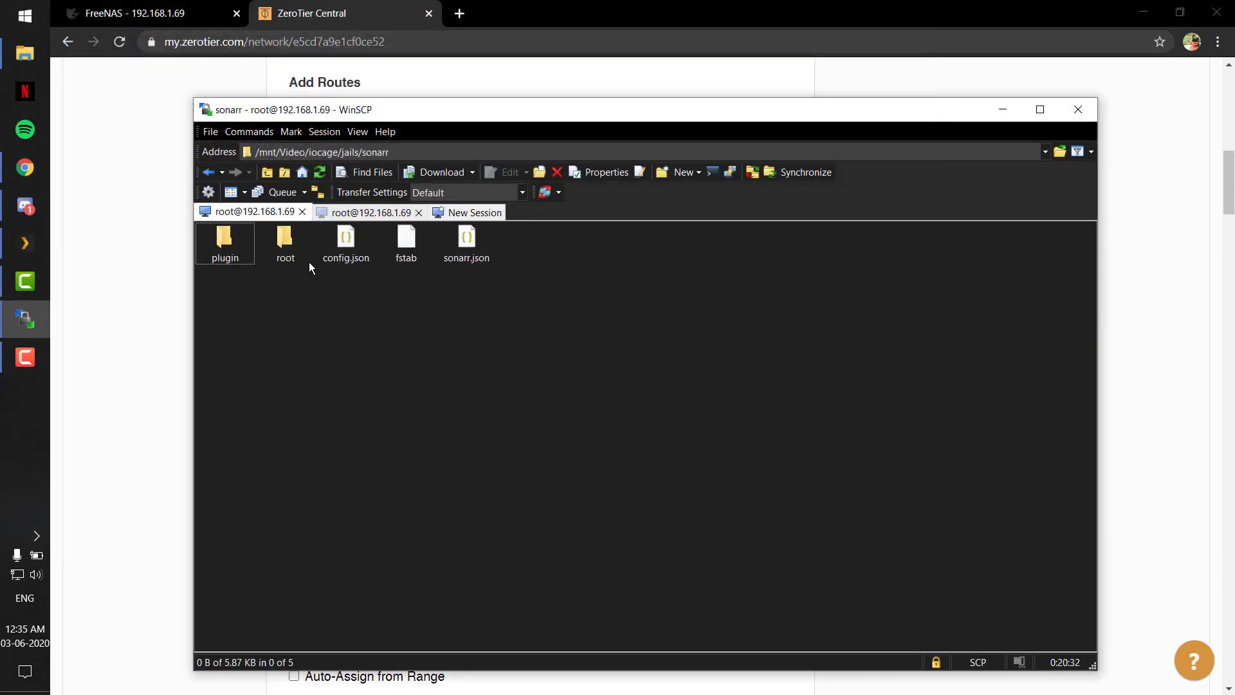
pyautogui.doubleClick(342, 256)
pyautogui.scroll(-17, 395, 271)
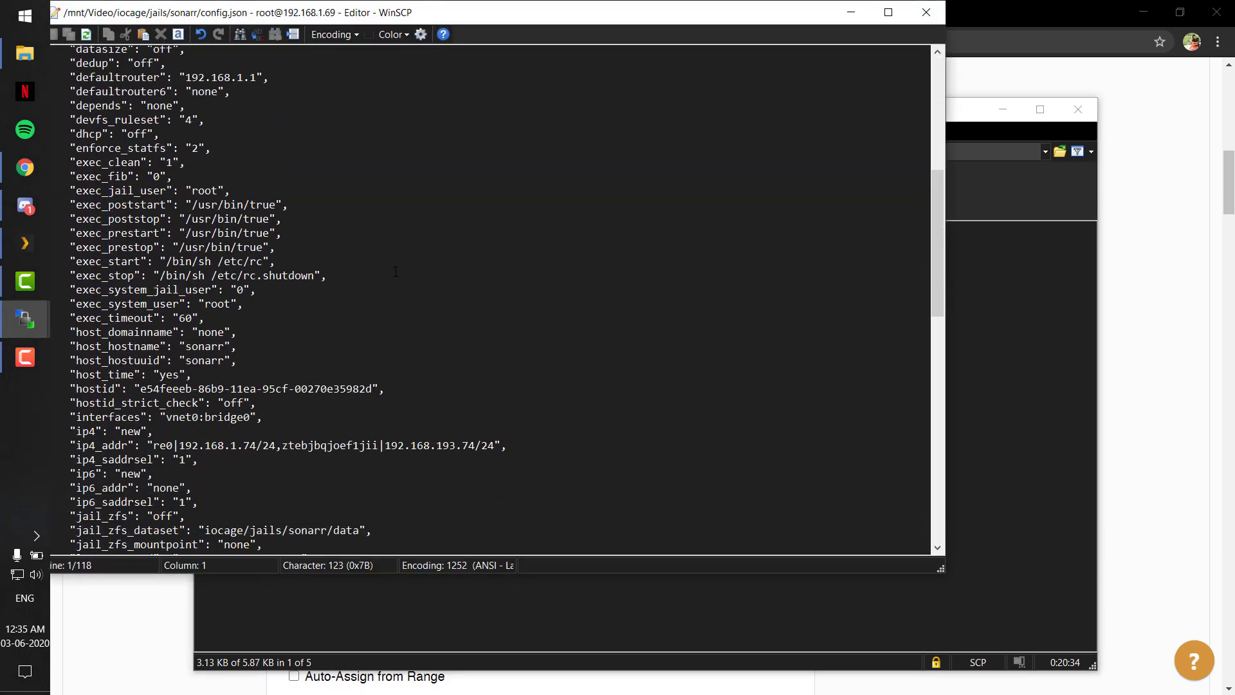
pyautogui.scroll(8, 396, 271)
pyautogui.scroll(-2, 386, 286)
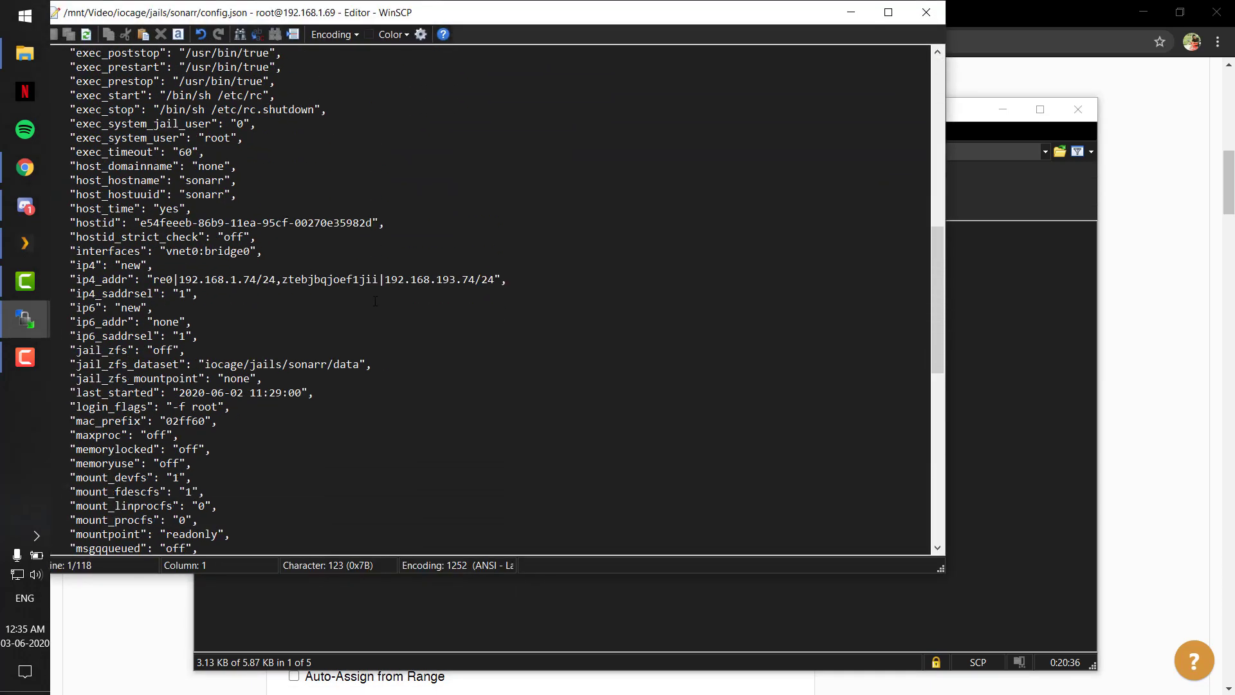
# Examine the ZeroTier interface and address in sonarr's ip4_addr entry, and close config.json.
pyautogui.moveTo(282, 279); pyautogui.dragTo(410, 279)
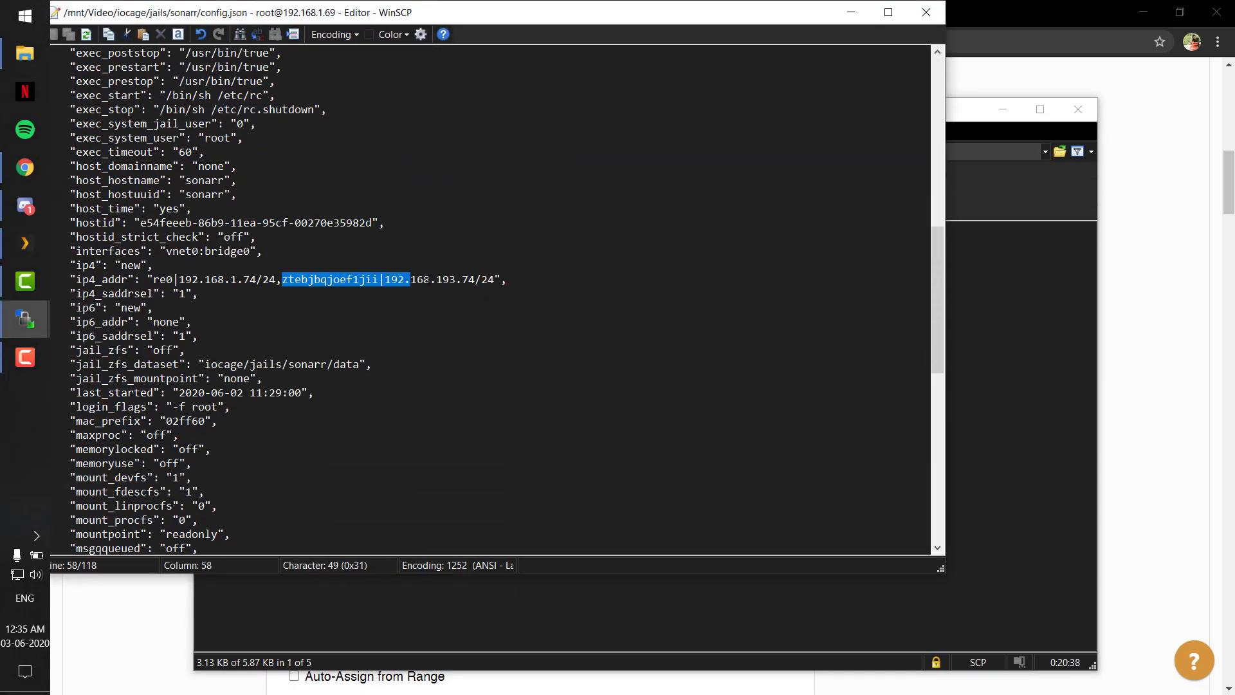
pyautogui.click(442, 279)
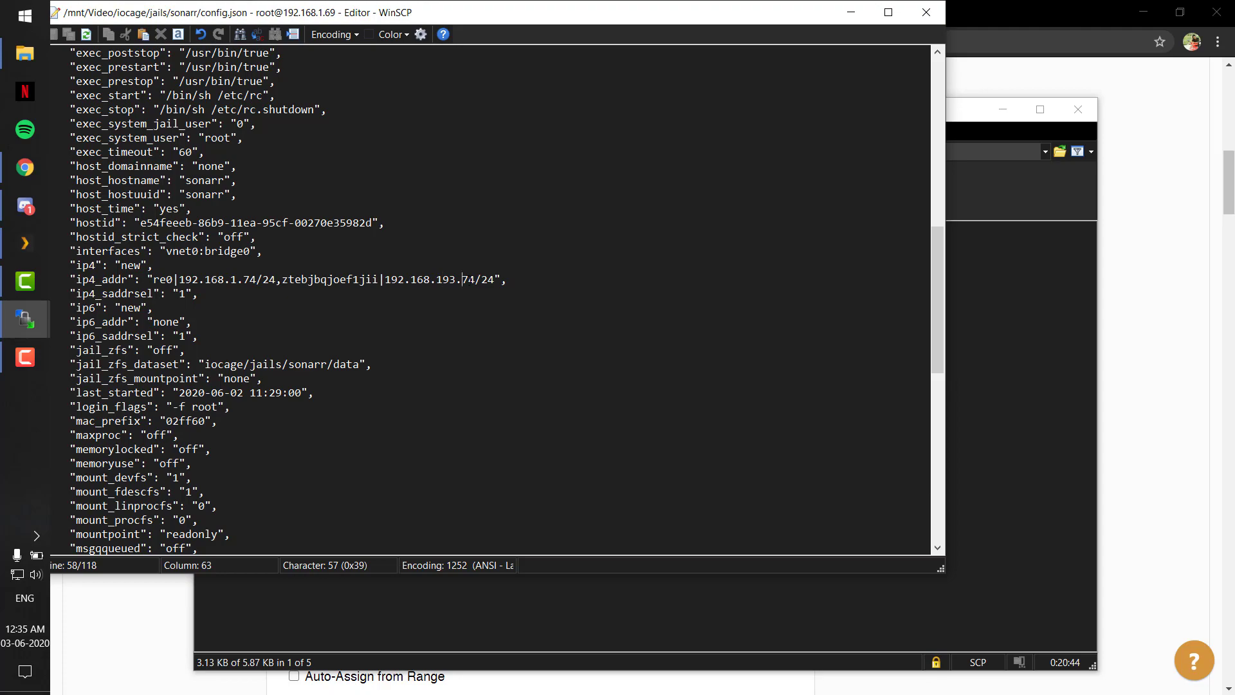
pyautogui.click(927, 12)
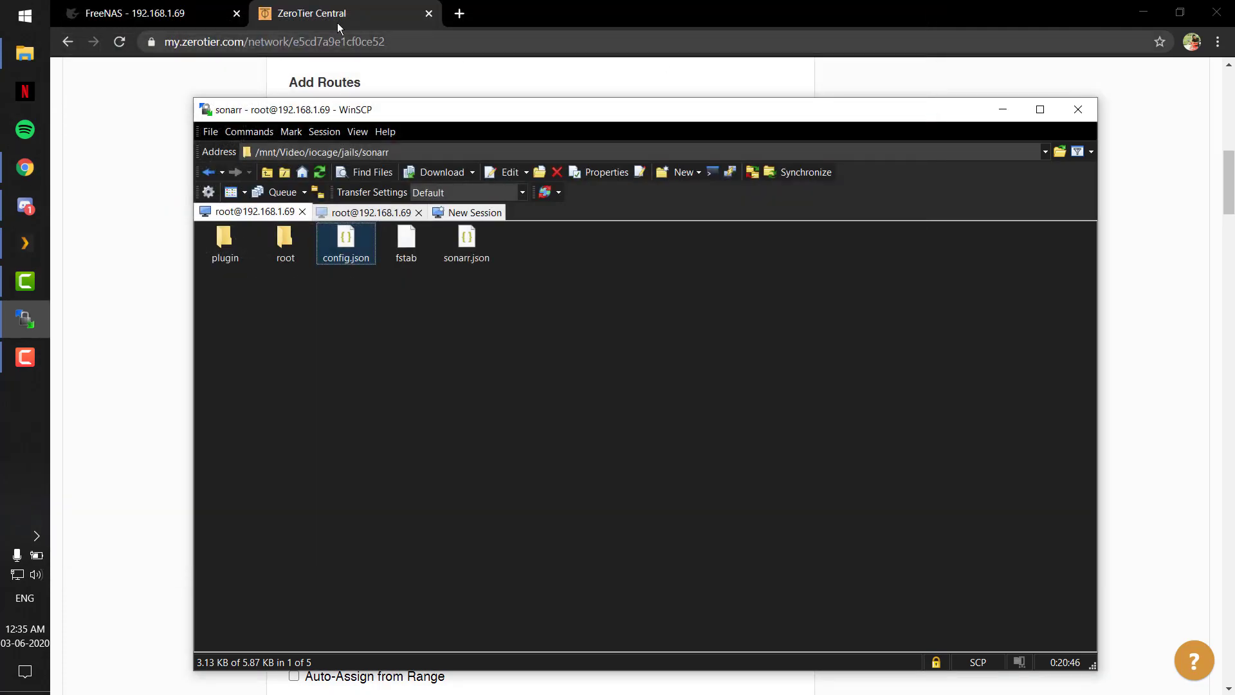
# Switch to ZeroTier Central in the browser and review the network members and their managed IPs.
pyautogui.click(337, 22)
pyautogui.scroll(-15, 375, 133)
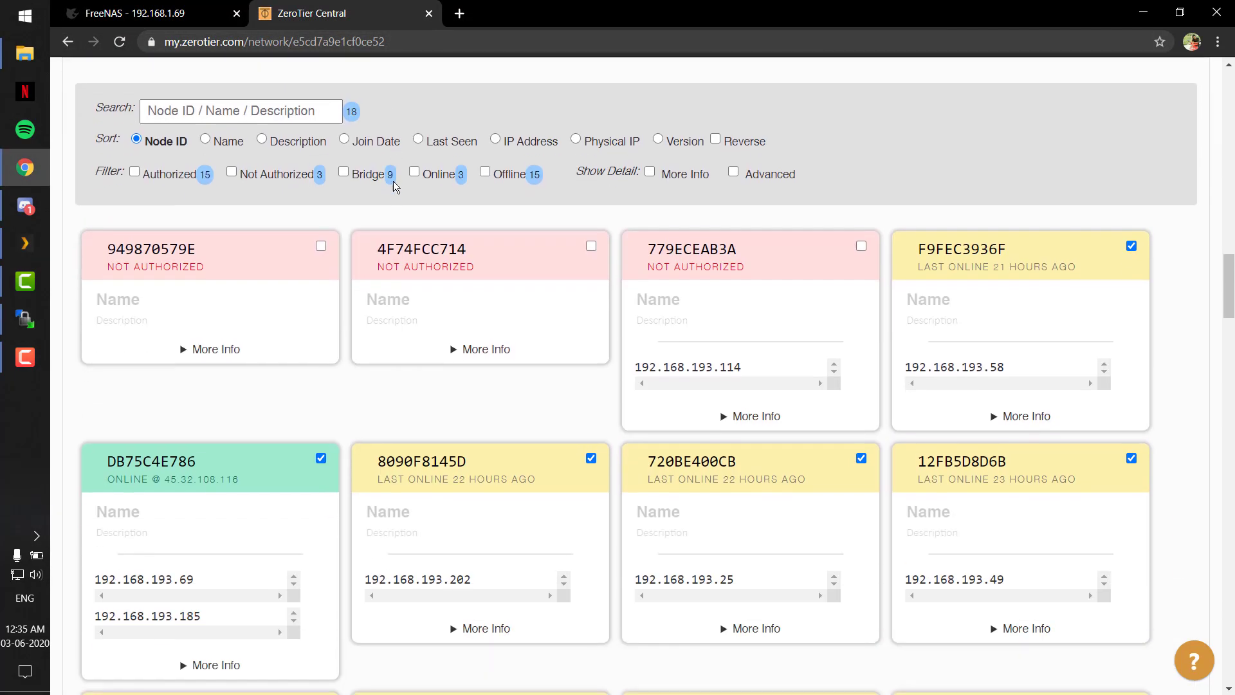
pyautogui.scroll(-1, 392, 183)
pyautogui.scroll(-1, 312, 454)
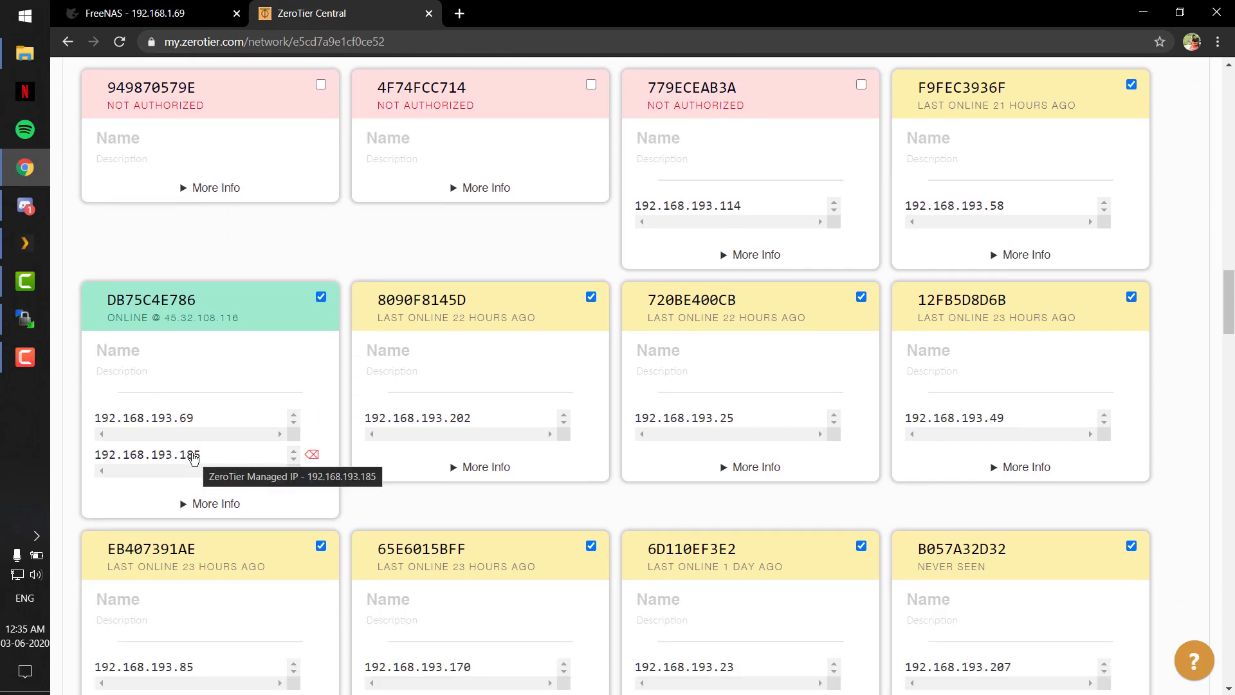
pyautogui.scroll(-1, 195, 454)
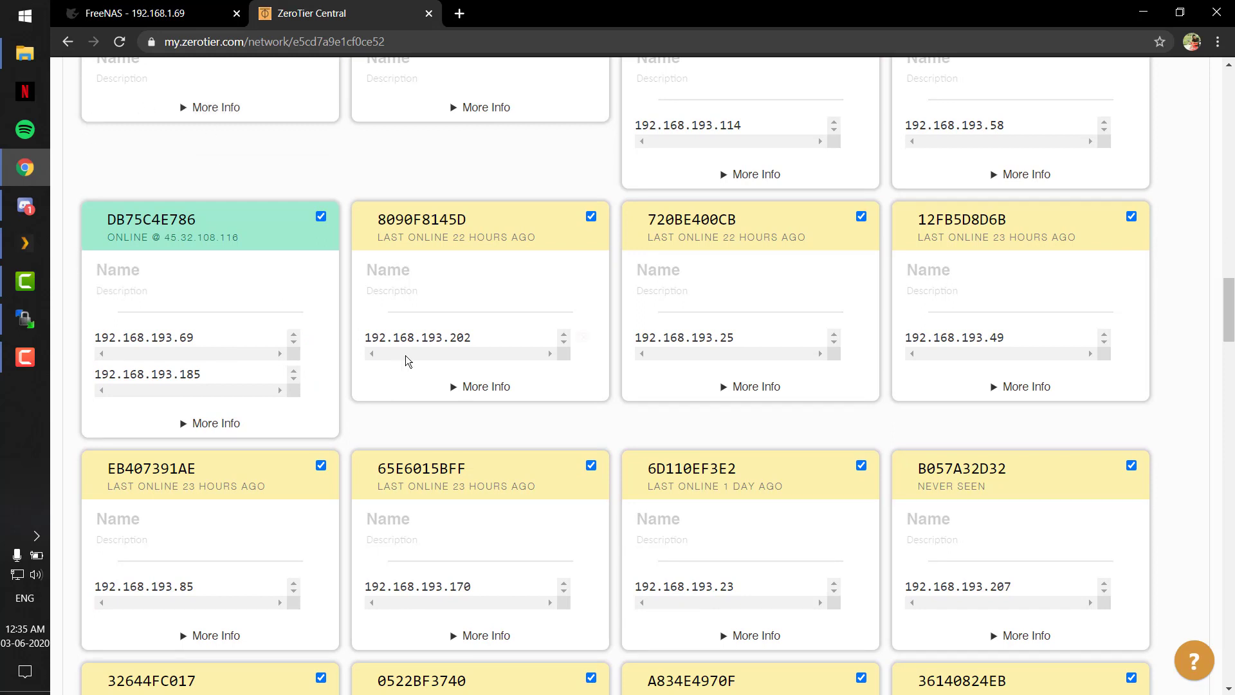
pyautogui.scroll(-1, 406, 355)
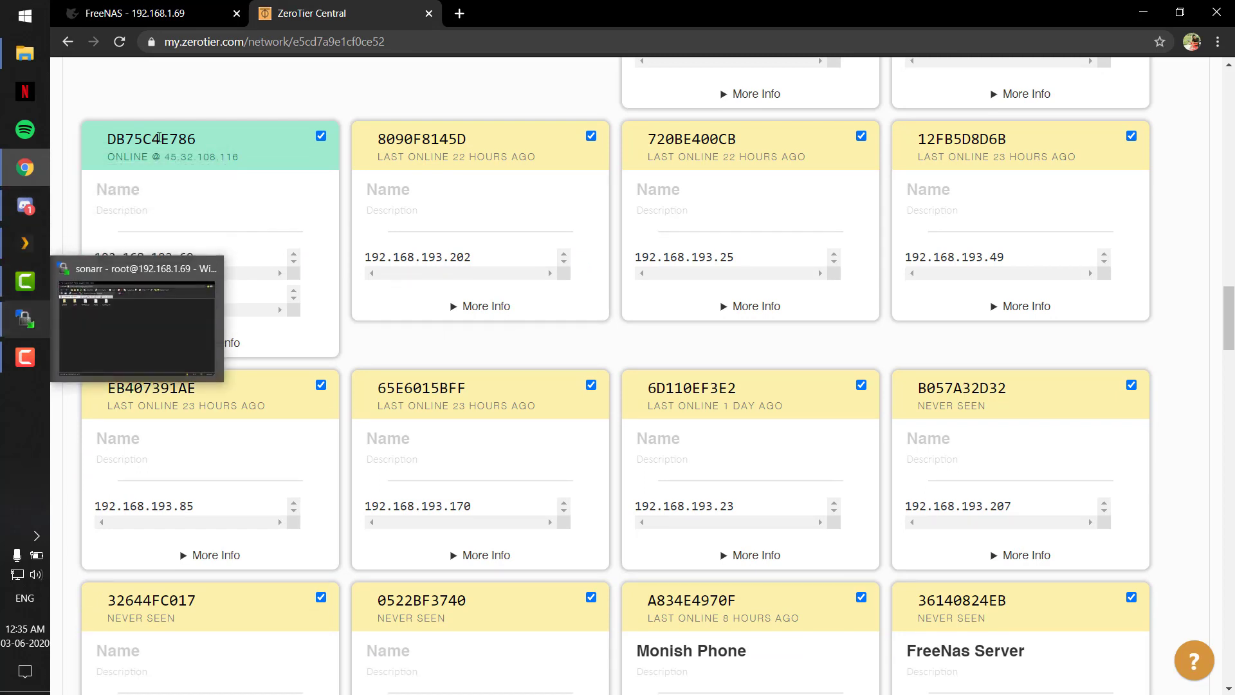
# Return to the FreeNAS Interfaces page and check the IPv4 address of the ZT_Zerotier interface.
pyautogui.click(148, 13)
pyautogui.moveTo(450, 334); pyautogui.dragTo(553, 338)
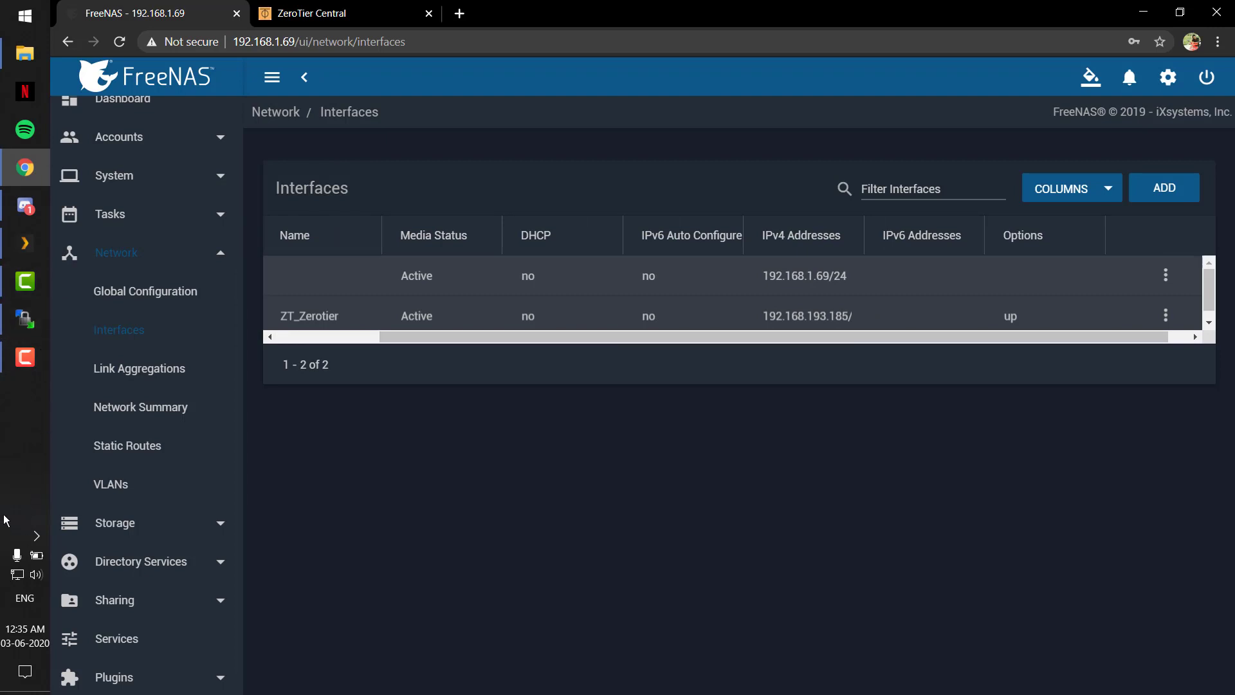
pyautogui.click(6, 492)
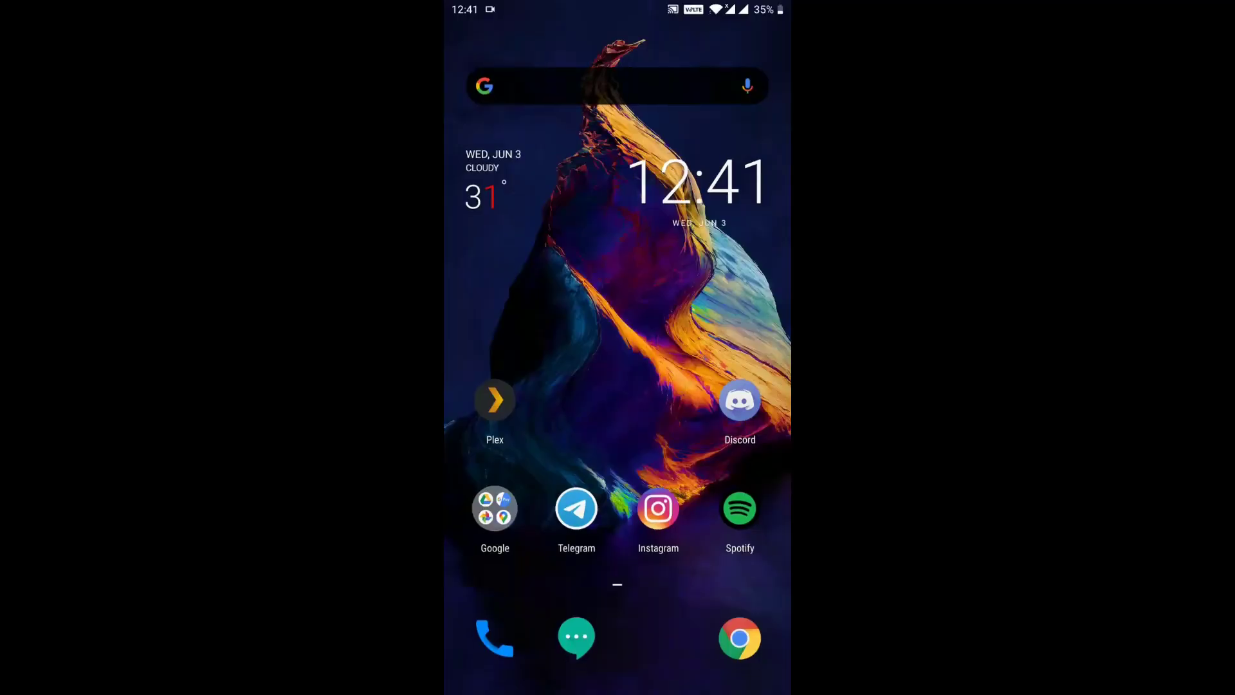
# Open the ZeroTier One app on the phone, view its Join Network form and return to the network list.
pyautogui.moveTo(618, 515); pyautogui.dragTo(618, 192)
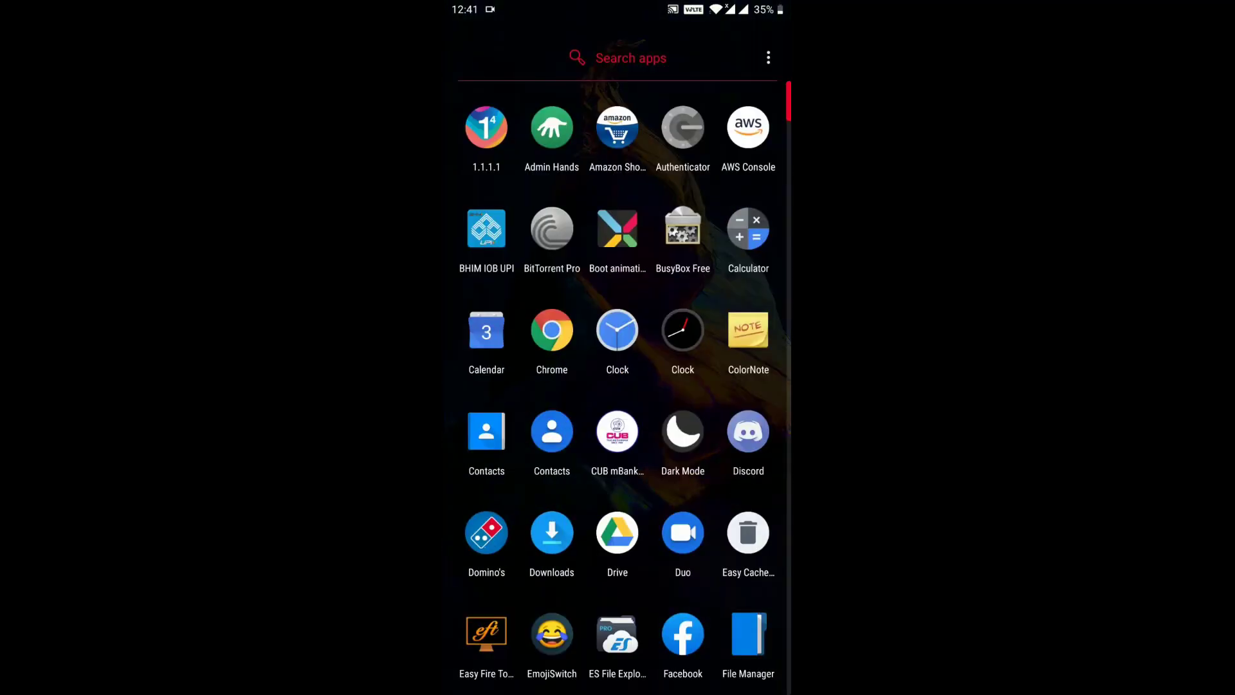
pyautogui.scroll(-10, 617, 386)
pyautogui.click(748, 531)
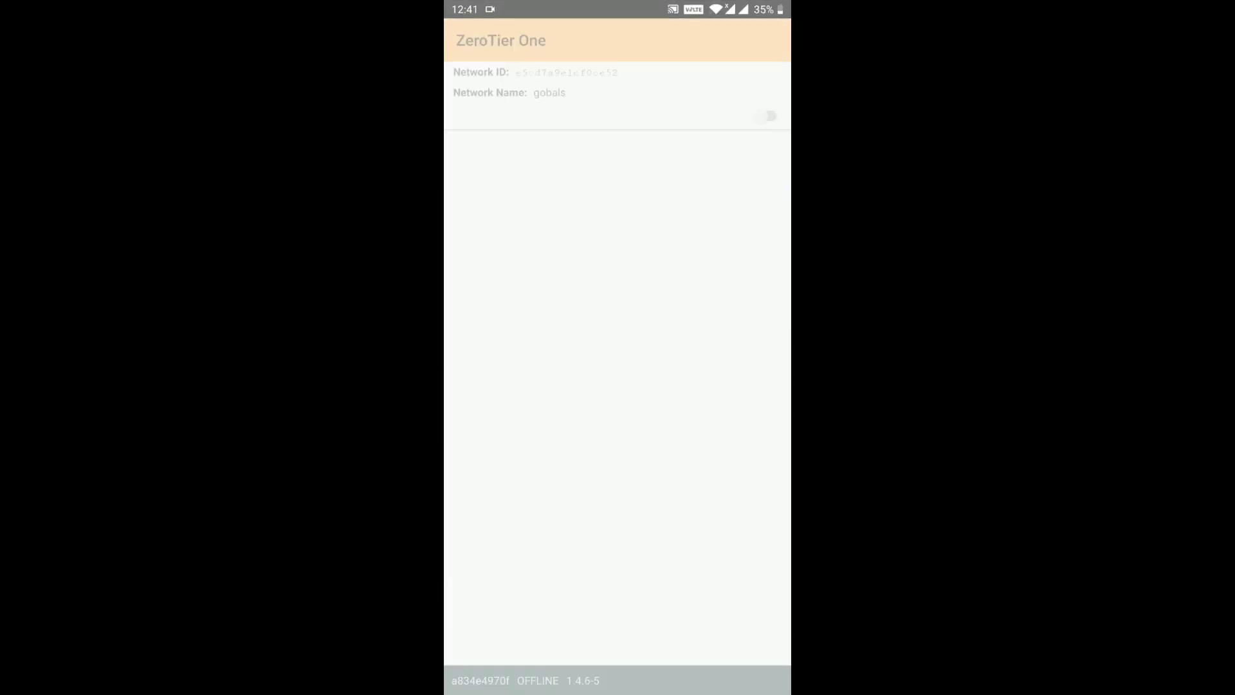
pyautogui.click(736, 38)
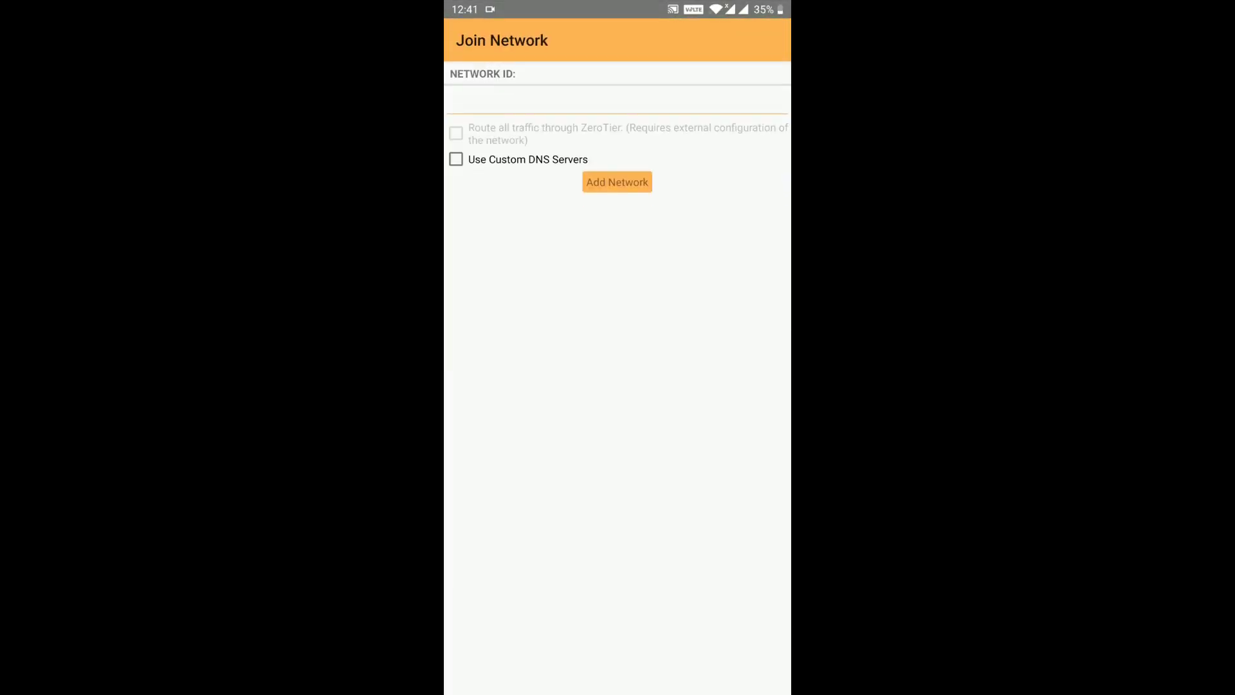
pyautogui.press('Escape')
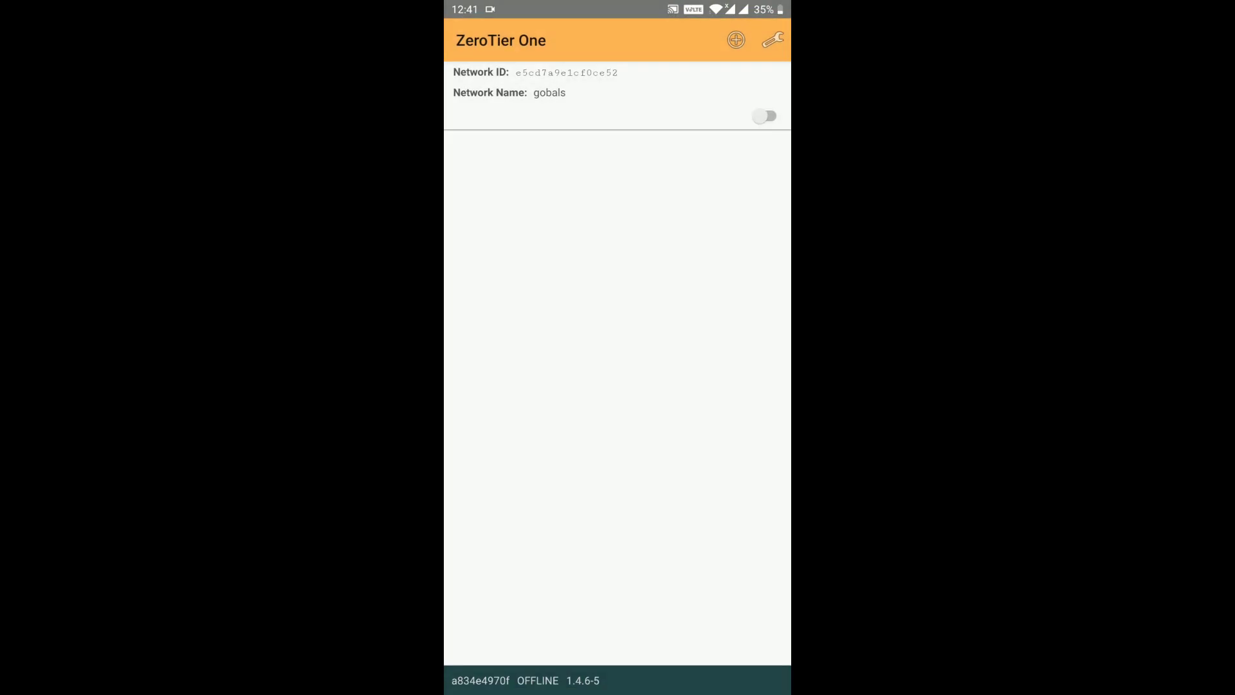
# Switch the phone from Wi-Fi to mobile data, connect to the gobals network in ZeroTier One and leave the app.
pyautogui.click(765, 116)
pyautogui.moveTo(618, 3); pyautogui.dragTo(618, 322)
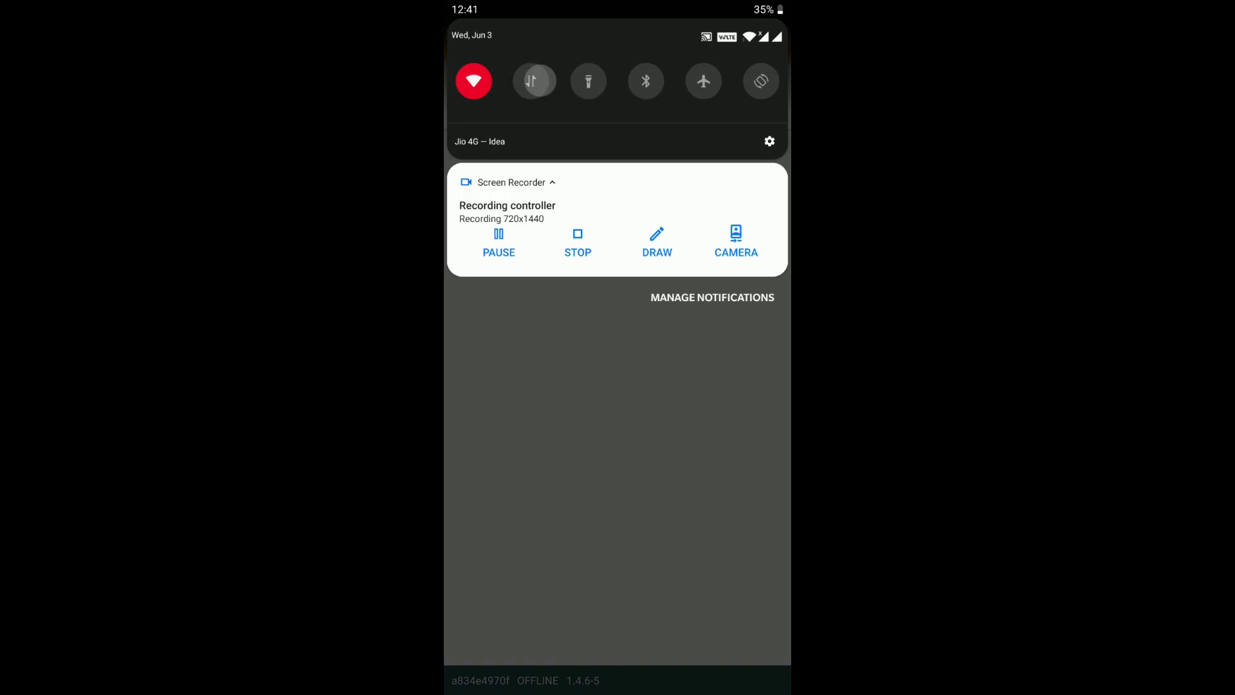
pyautogui.click(530, 61)
pyautogui.press('Escape')
pyautogui.click(761, 116)
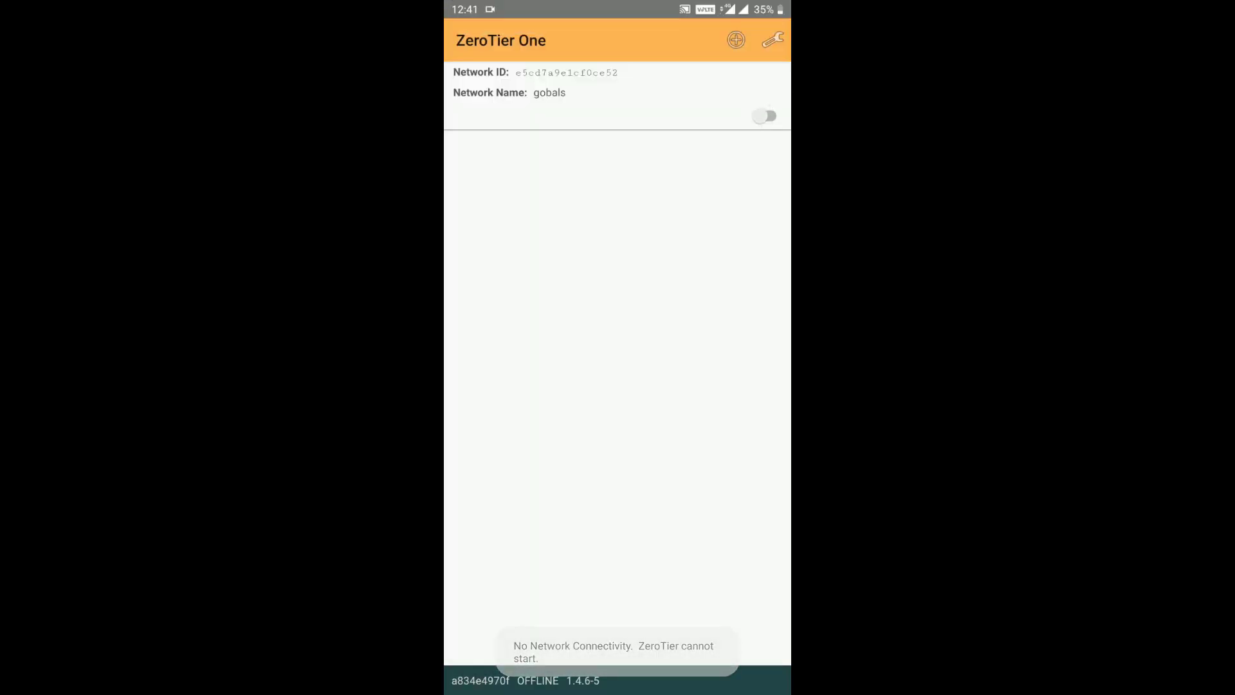
pyautogui.click(765, 116)
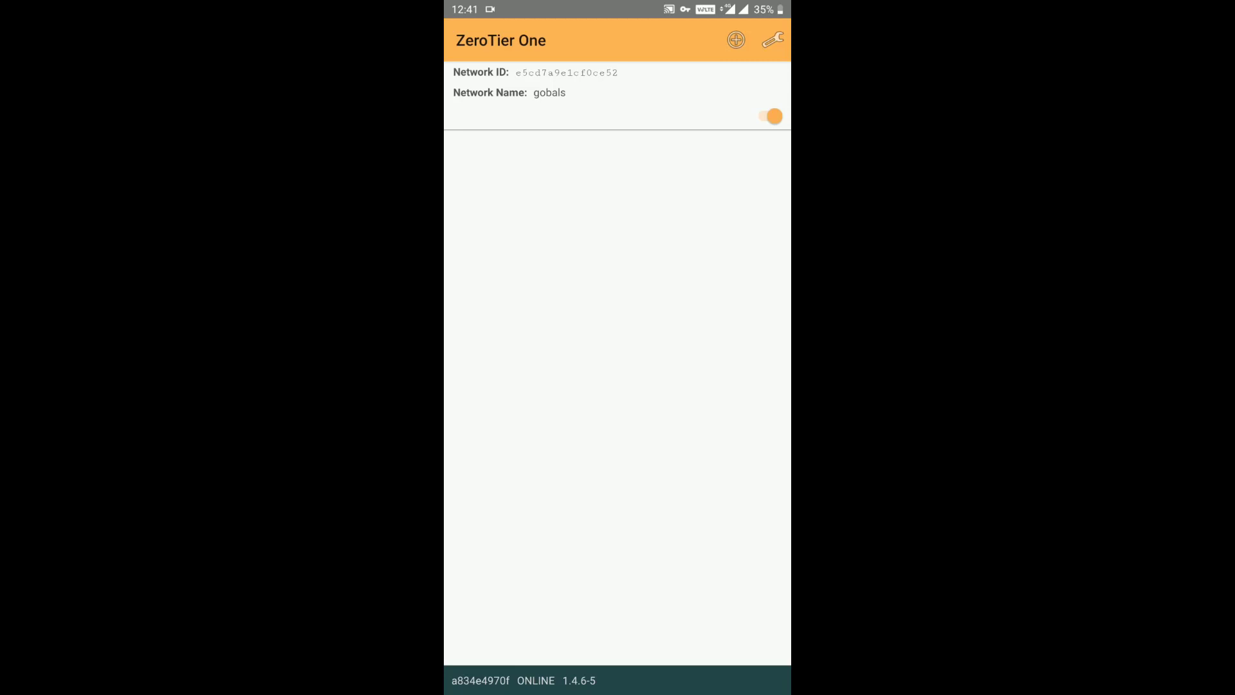
pyautogui.moveTo(547, 694); pyautogui.dragTo(536, 667)
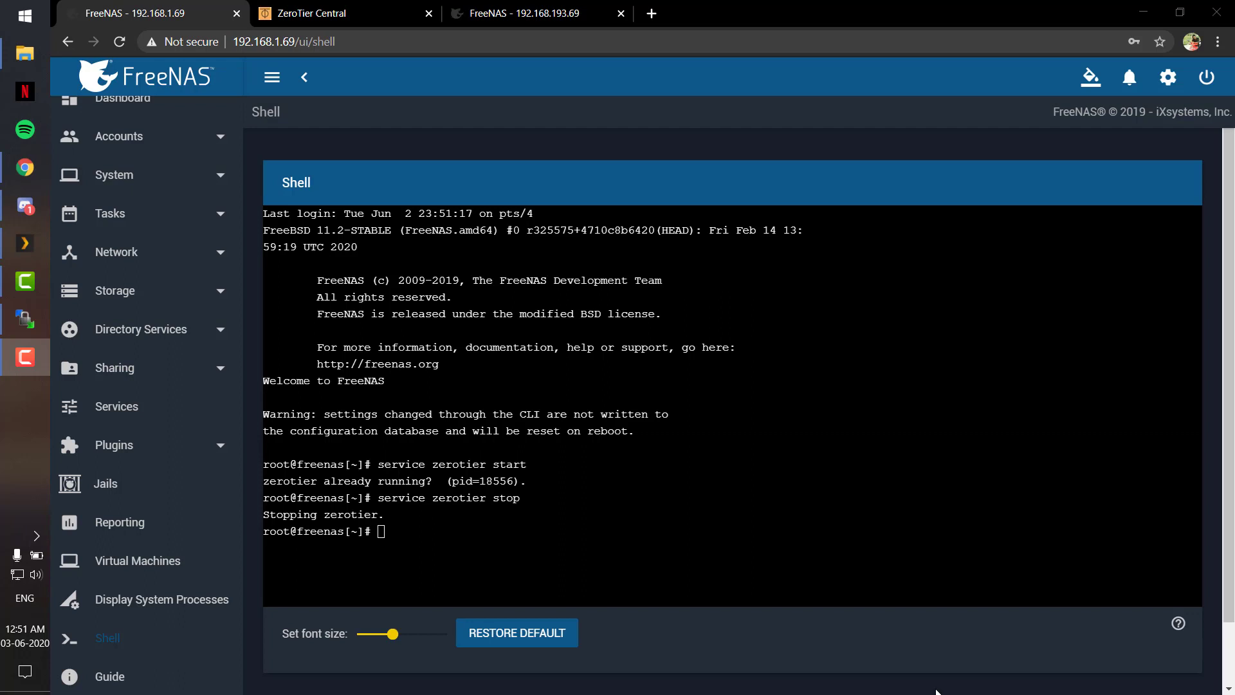
# Highlight the "service zerotier start" command in the FreeNAS shell.
pyautogui.moveTo(540, 465); pyautogui.dragTo(377, 467)
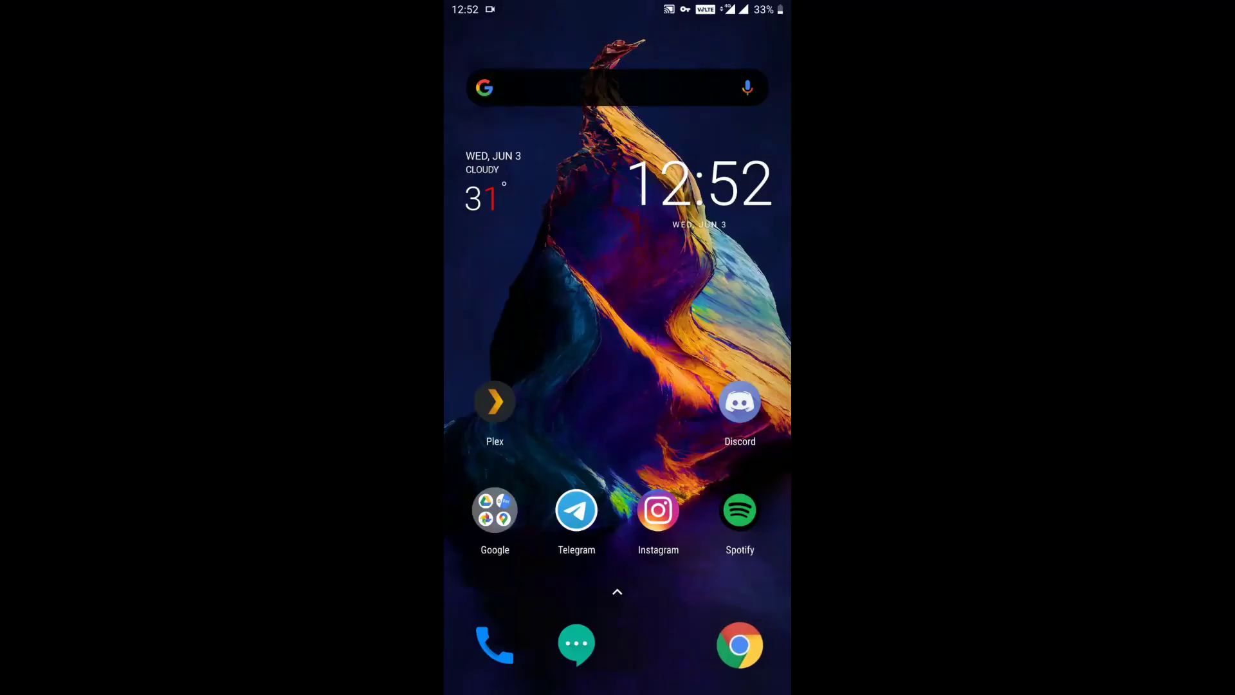
# Open Chrome on the phone and load the FreeNAS web interface at 192.168.193.69.
pyautogui.click(739, 645)
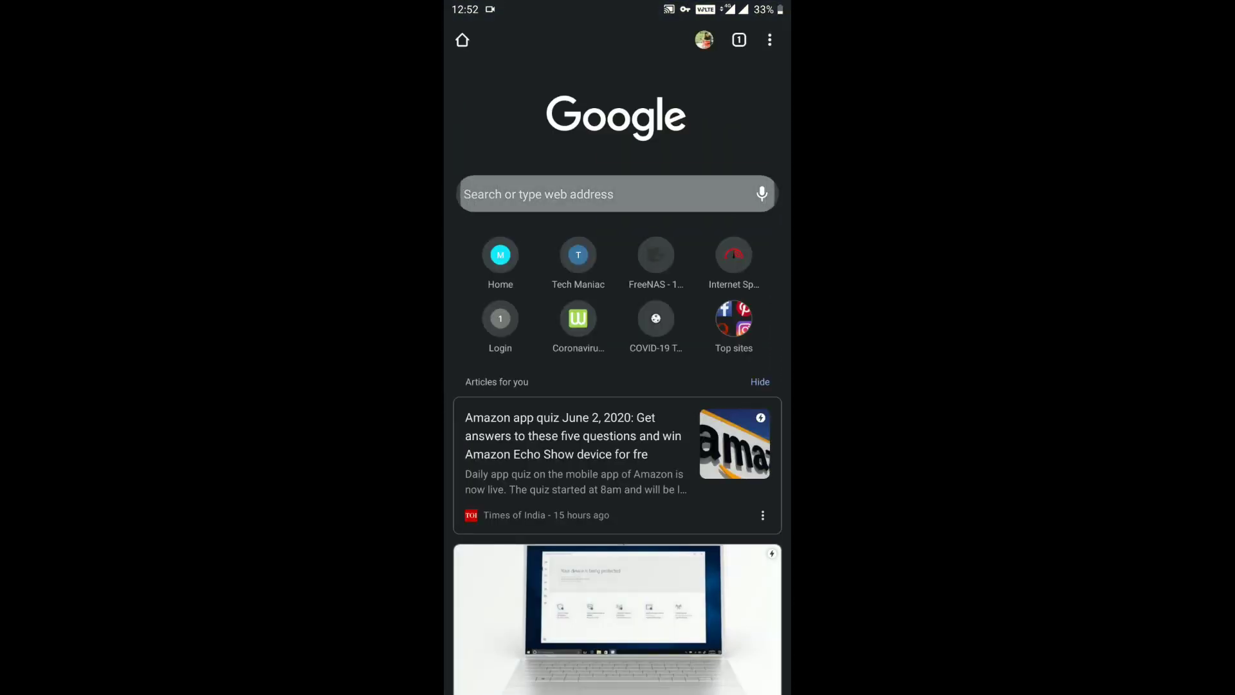
pyautogui.click(539, 194)
pyautogui.write('192.168.1.69')
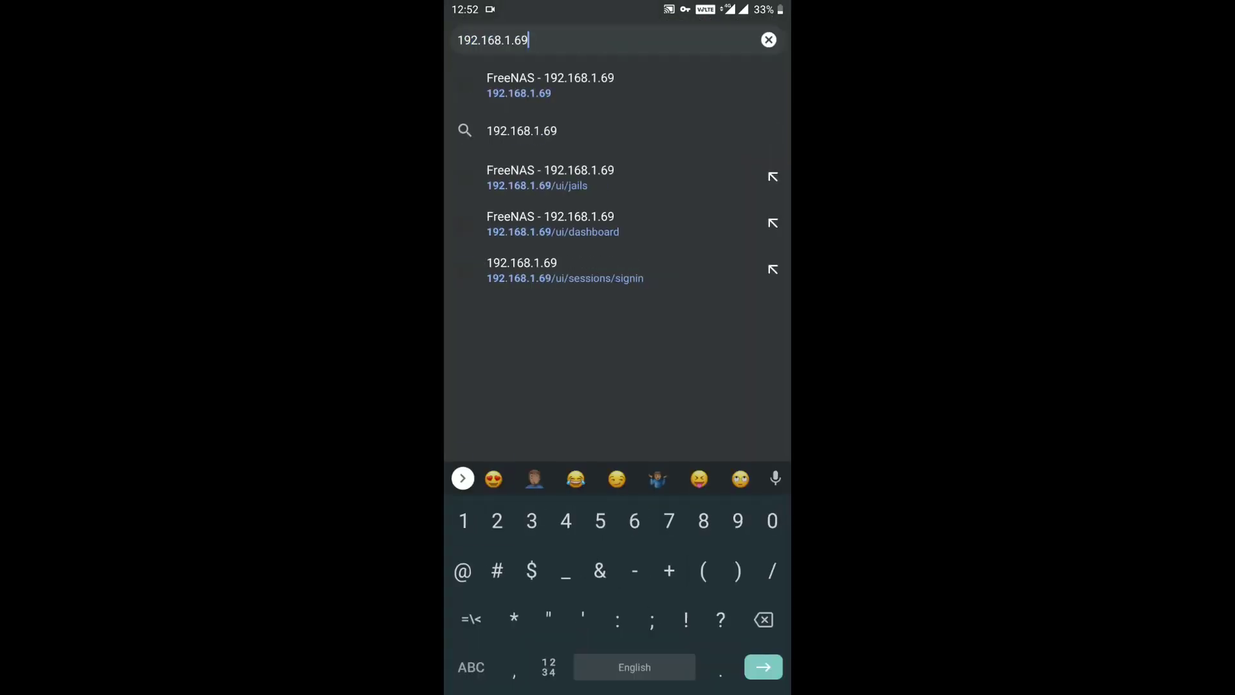
pyautogui.click(527, 40)
pyautogui.click(506, 39)
pyautogui.click(634, 667)
pyautogui.press('Escape')
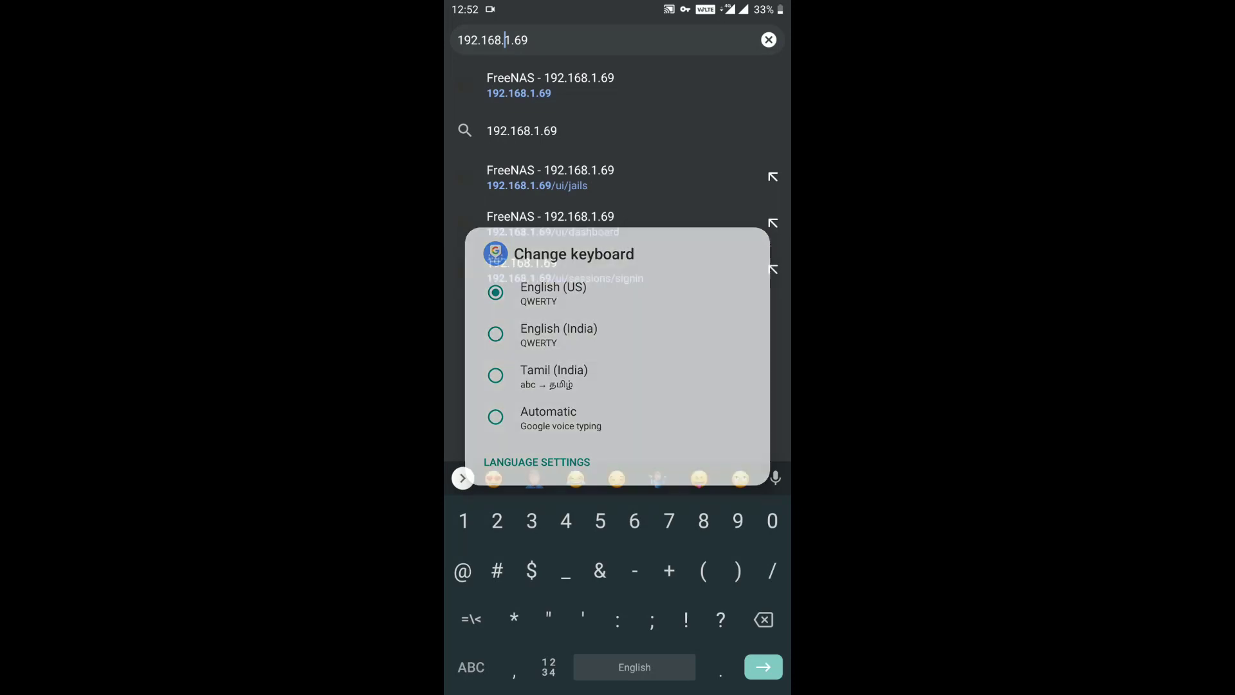
pyautogui.click(513, 40)
pyautogui.write('93')
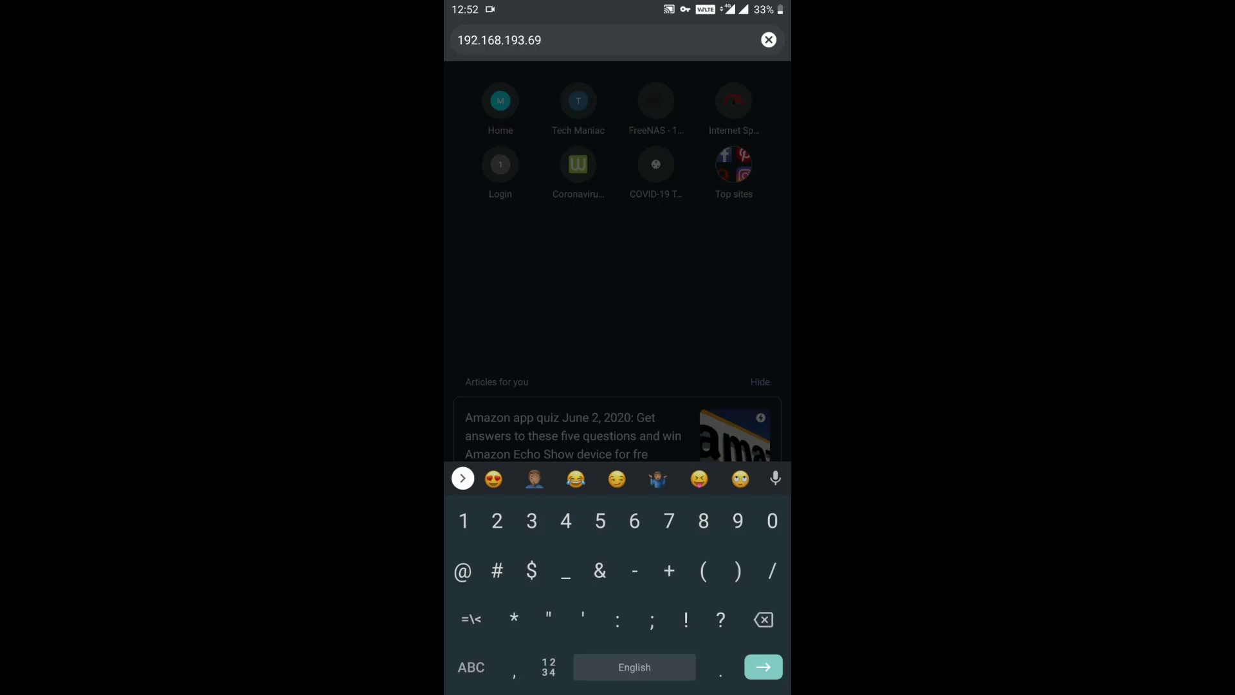
pyautogui.press('Return')
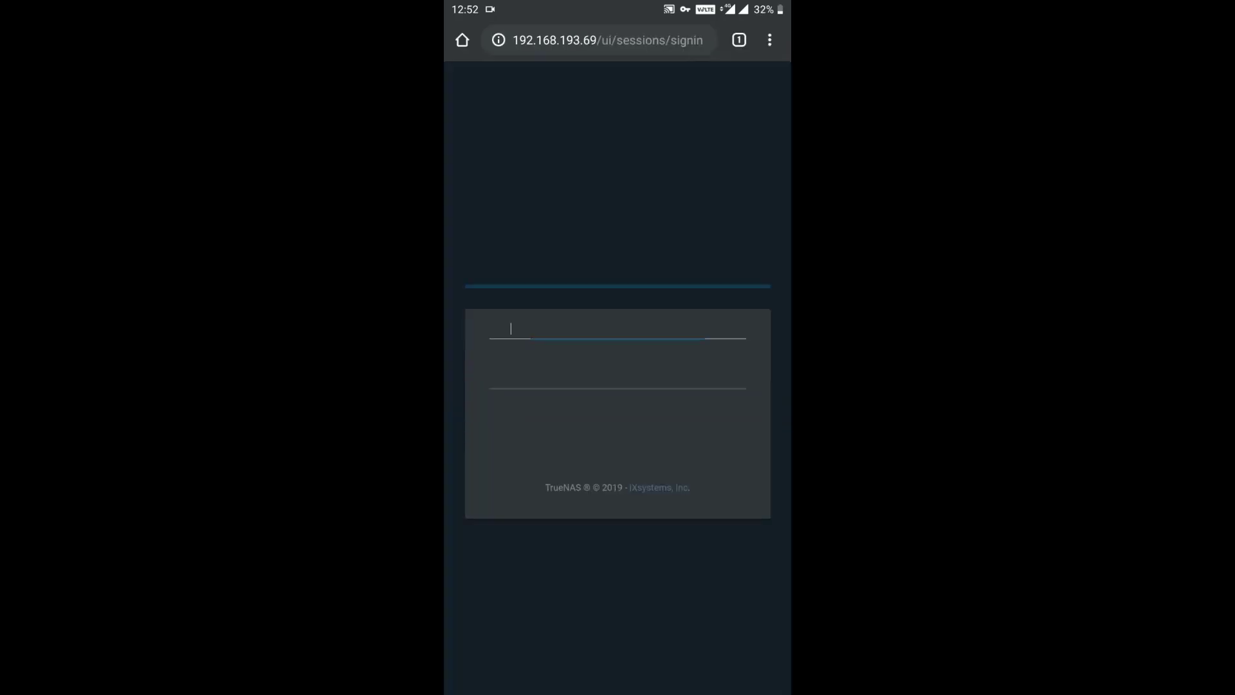
# Edit the web address to 192.168.193.73:7878 and load Radarr over ZeroTier.
pyautogui.click(598, 40)
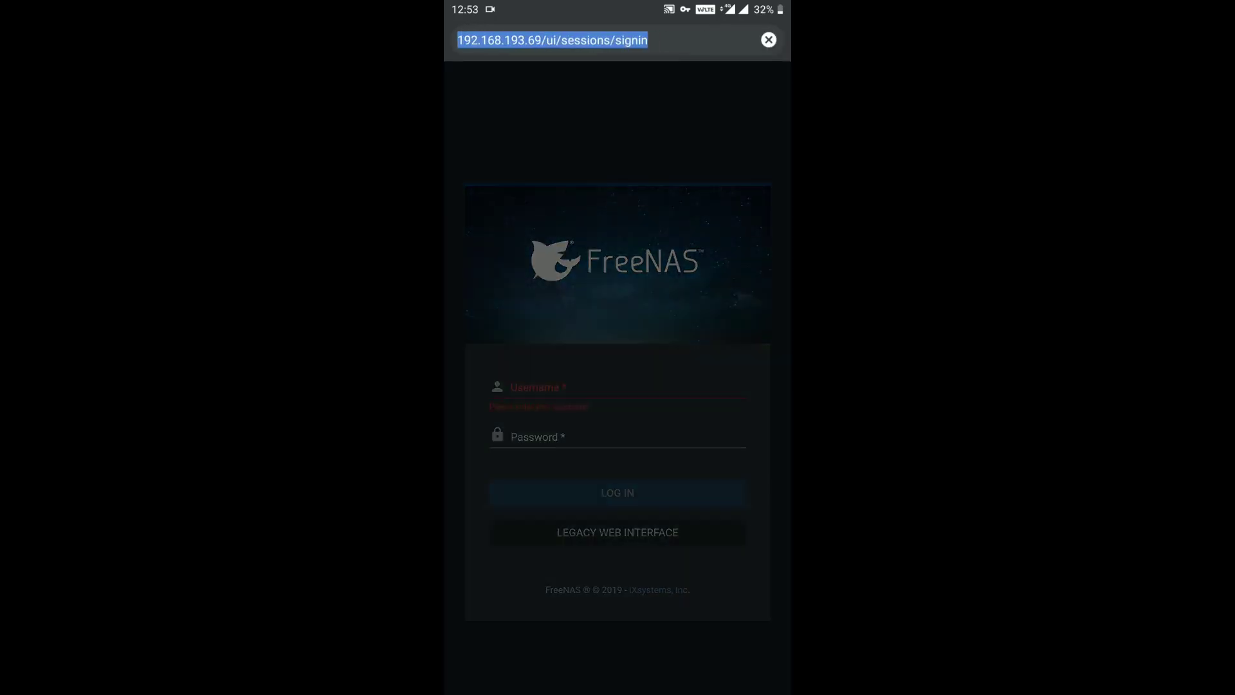
pyautogui.click(647, 40)
pyautogui.press('BackSpace')
pyautogui.press('BackSpace')
pyautogui.press('BackSpace')
pyautogui.press('BackSpace')
pyautogui.press('BackSpace')
pyautogui.press('BackSpace')
pyautogui.press('BackSpace')
pyautogui.press('BackSpace')
pyautogui.press('BackSpace')
pyautogui.press('BackSpace')
pyautogui.press('BackSpace')
pyautogui.press('BackSpace')
pyautogui.press('BackSpace')
pyautogui.press('BackSpace')
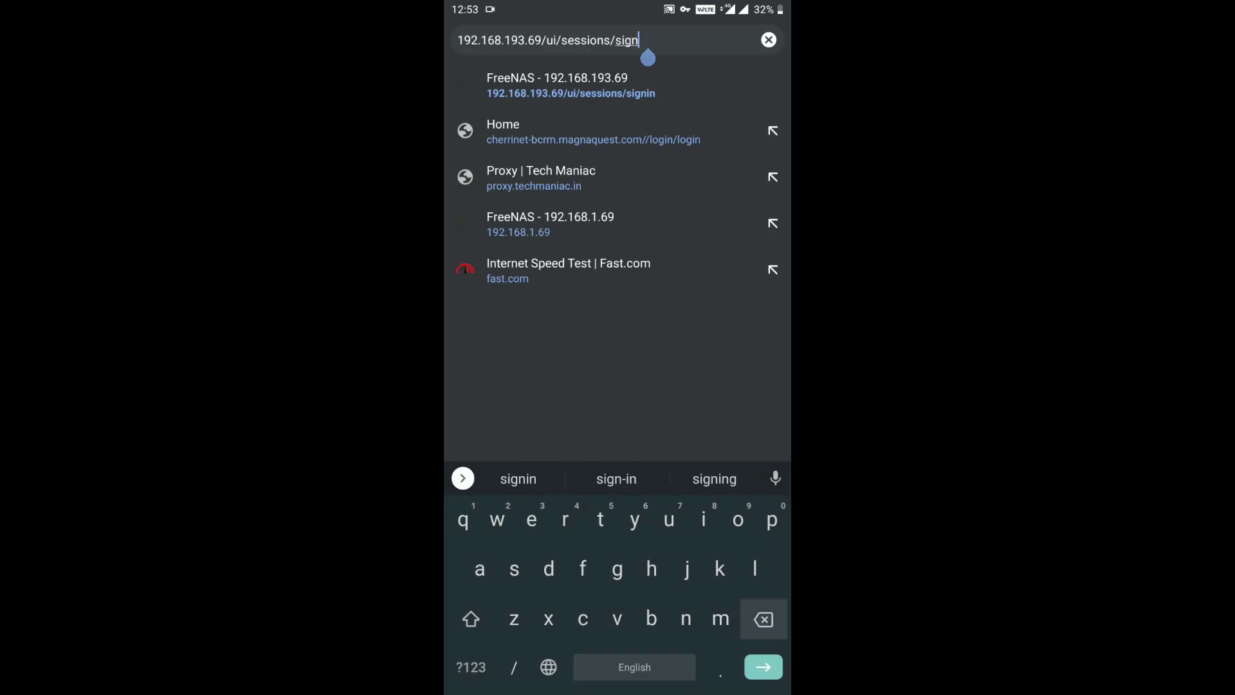
pyautogui.press('BackSpace')
pyautogui.press('BackSpace')
pyautogui.press('BackSpace')
pyautogui.press('BackSpace')
pyautogui.press('BackSpace')
pyautogui.press('BackSpace')
pyautogui.press('BackSpace')
pyautogui.write('7')
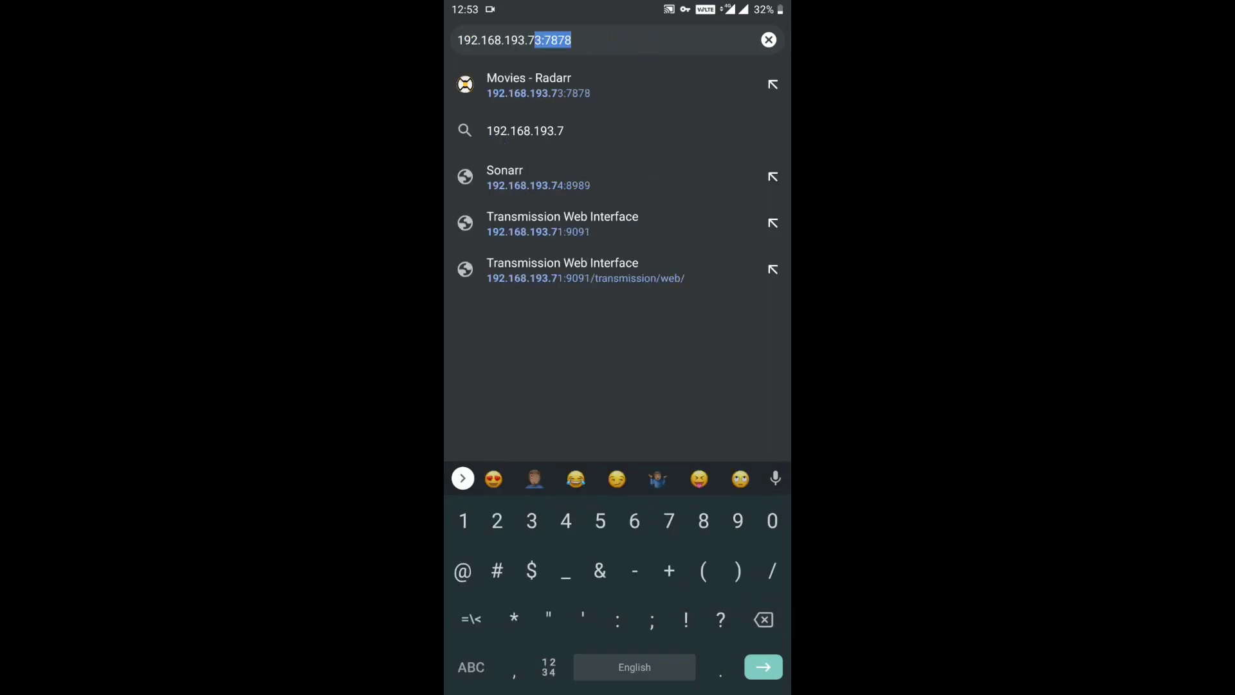
pyautogui.press('Return')
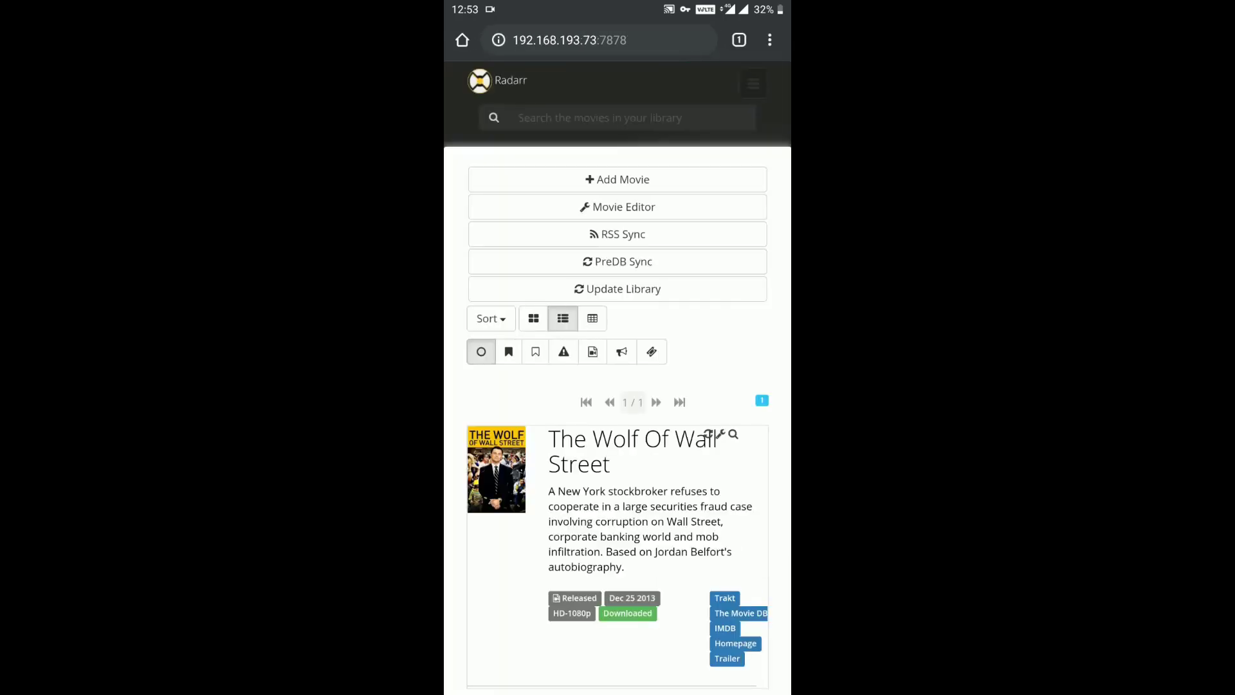
# Load Sonarr over ZeroTier at 192.168.193.74:8989, and open its web address for editing.
pyautogui.click(569, 40)
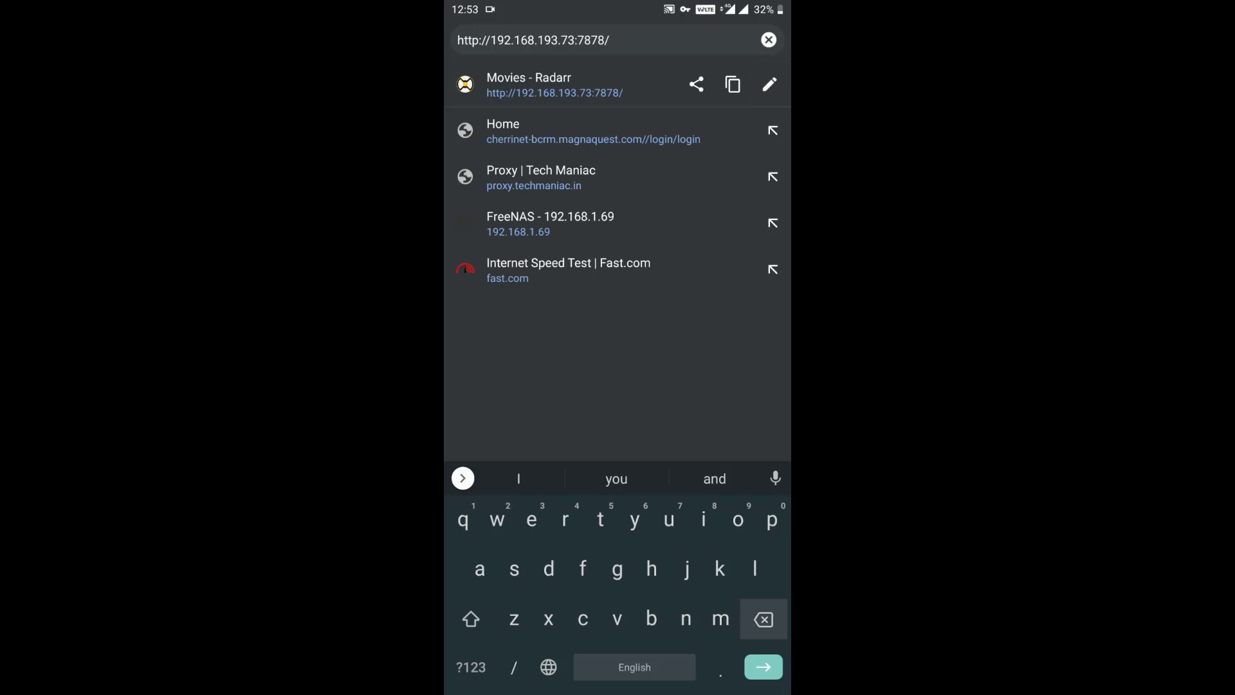
pyautogui.press('BackSpace')
pyautogui.press('BackSpace')
pyautogui.press('BackSpace')
pyautogui.press('BackSpace')
pyautogui.press('BackSpace')
pyautogui.press('BackSpace')
pyautogui.press('BackSpace')
pyautogui.write('4')
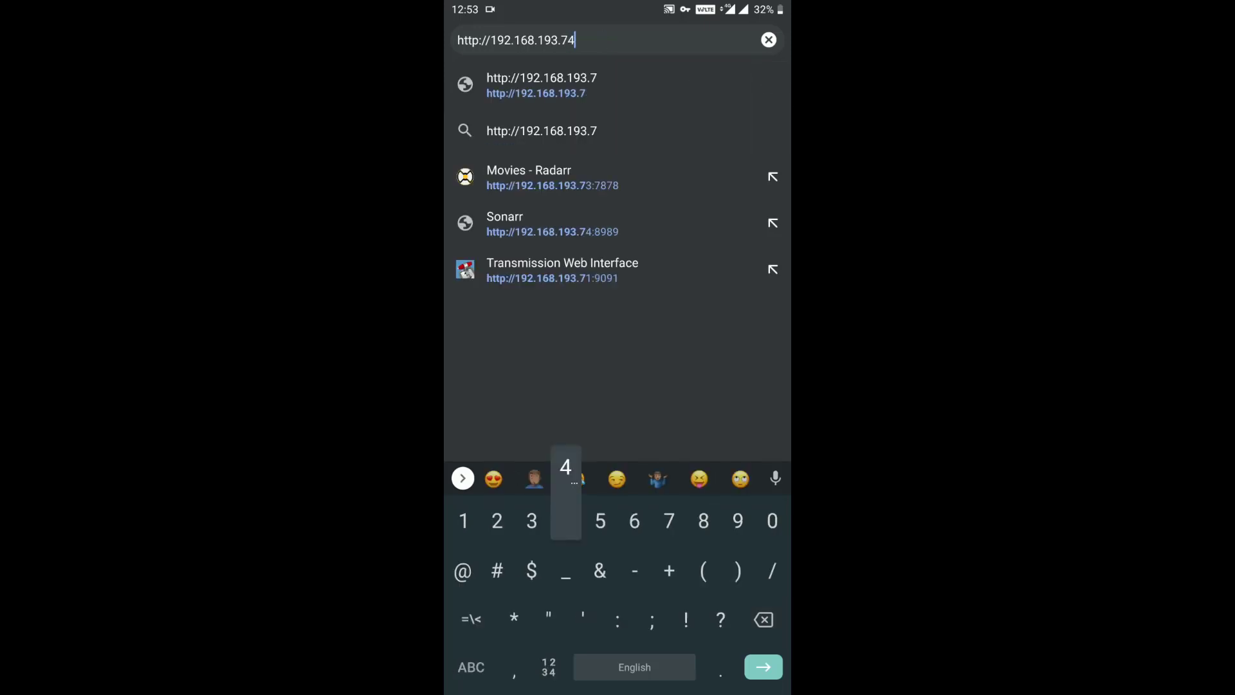
pyautogui.click(547, 177)
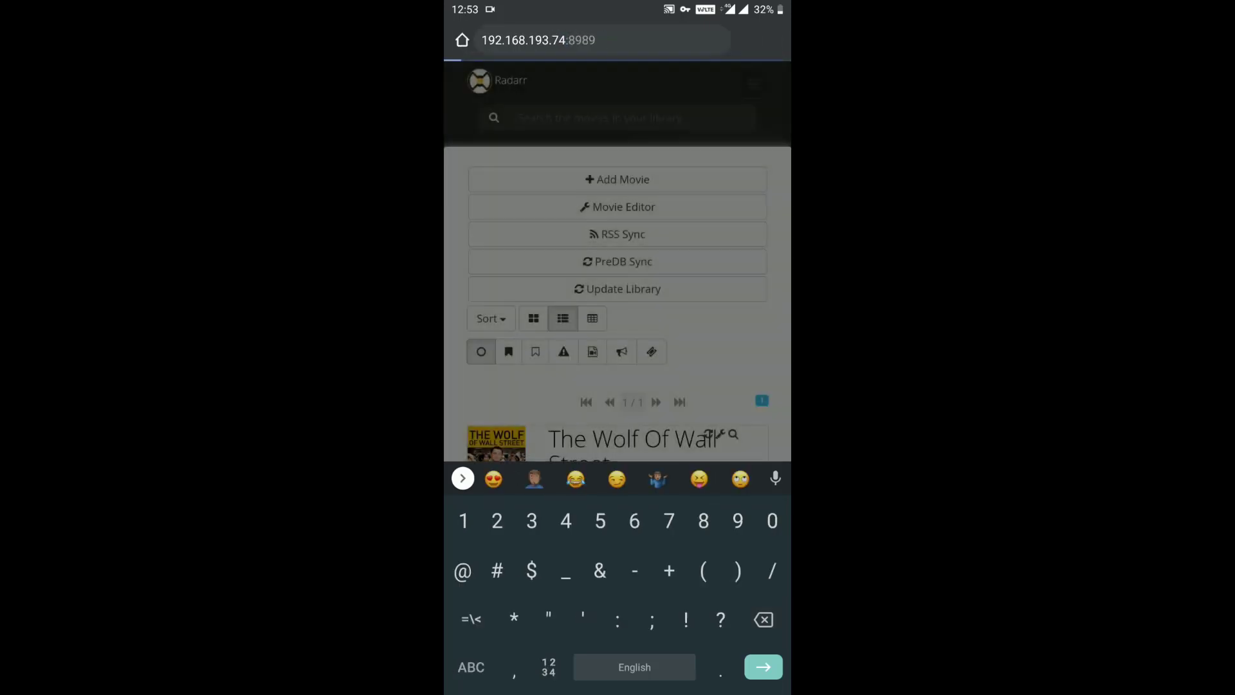
pyautogui.click(556, 40)
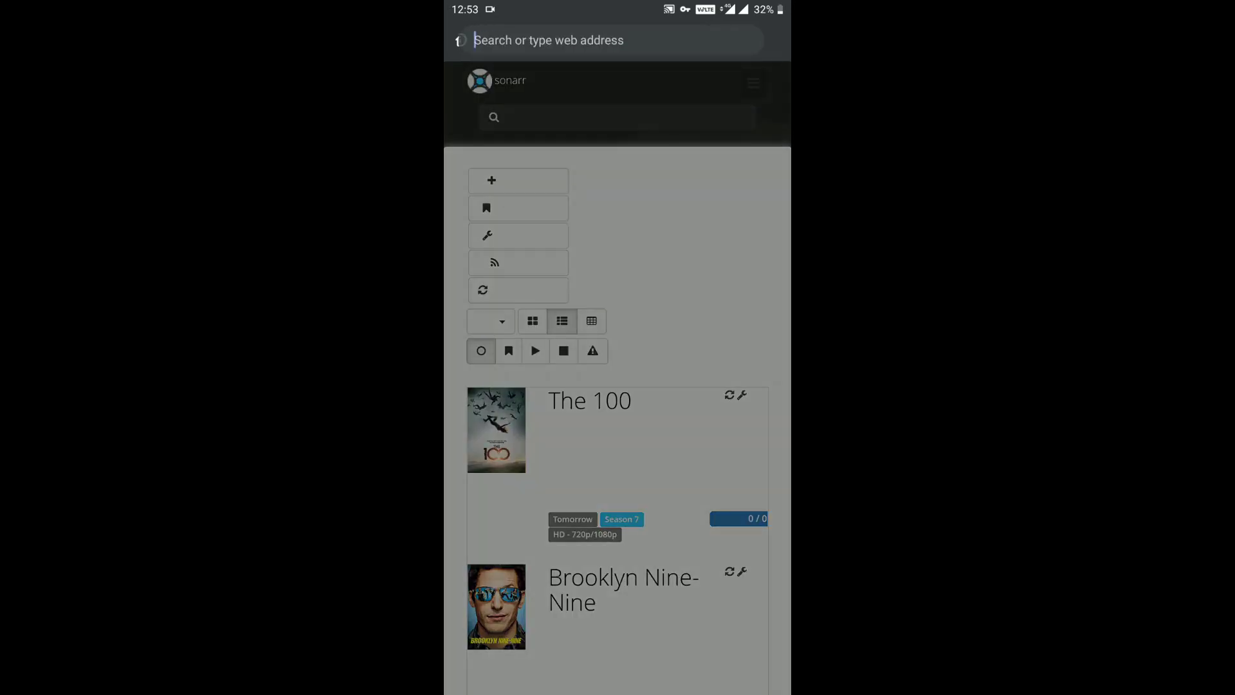
pyautogui.click(770, 84)
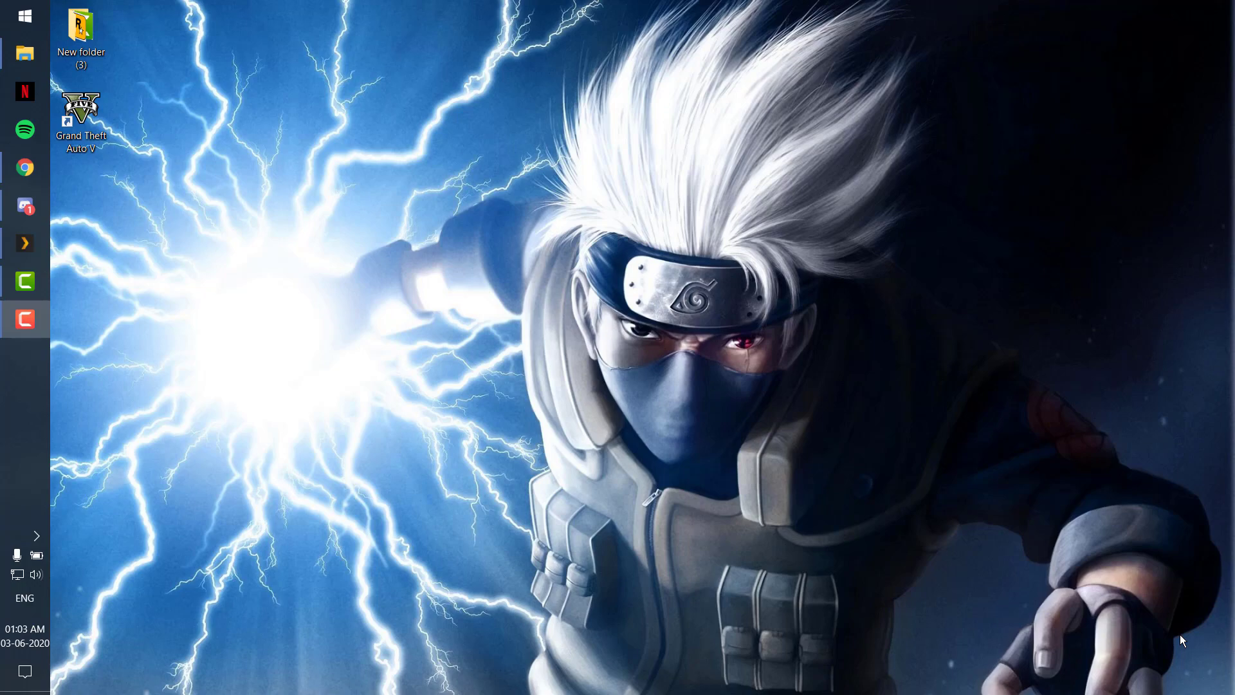
# Switch to Chrome and search Google in a new tab for "tp link archer c20 emulator".
pyautogui.click(24, 167)
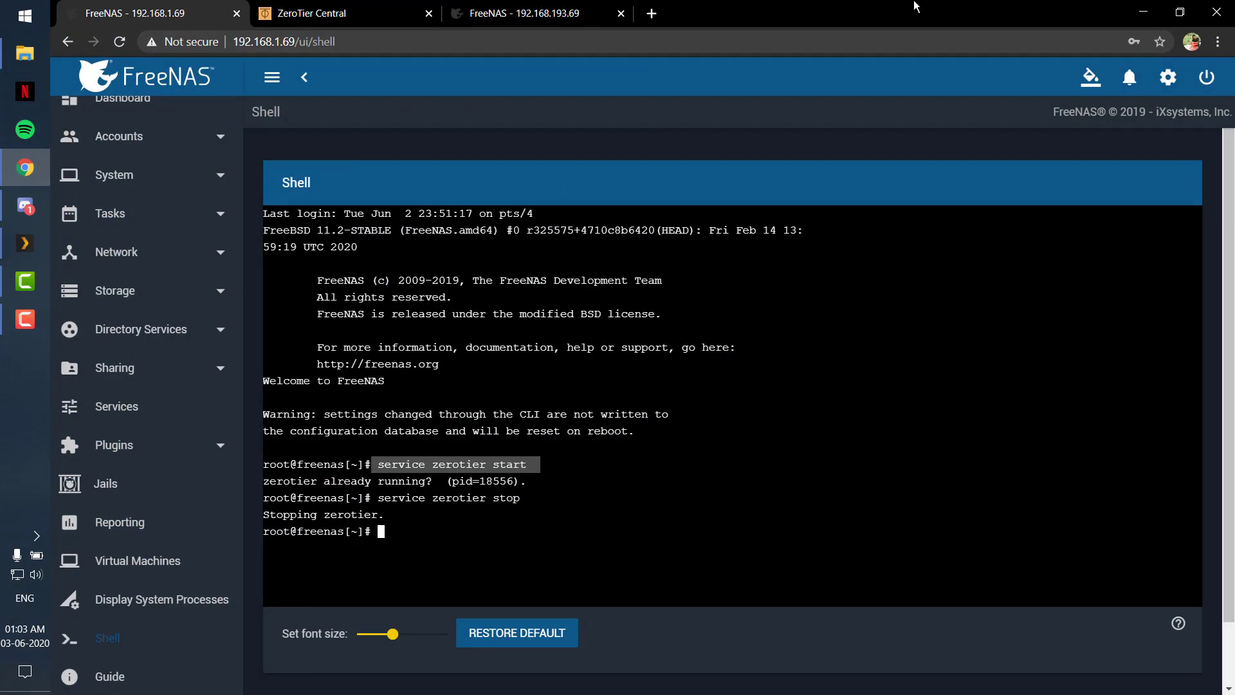
pyautogui.hotkey('ctrl', 't')
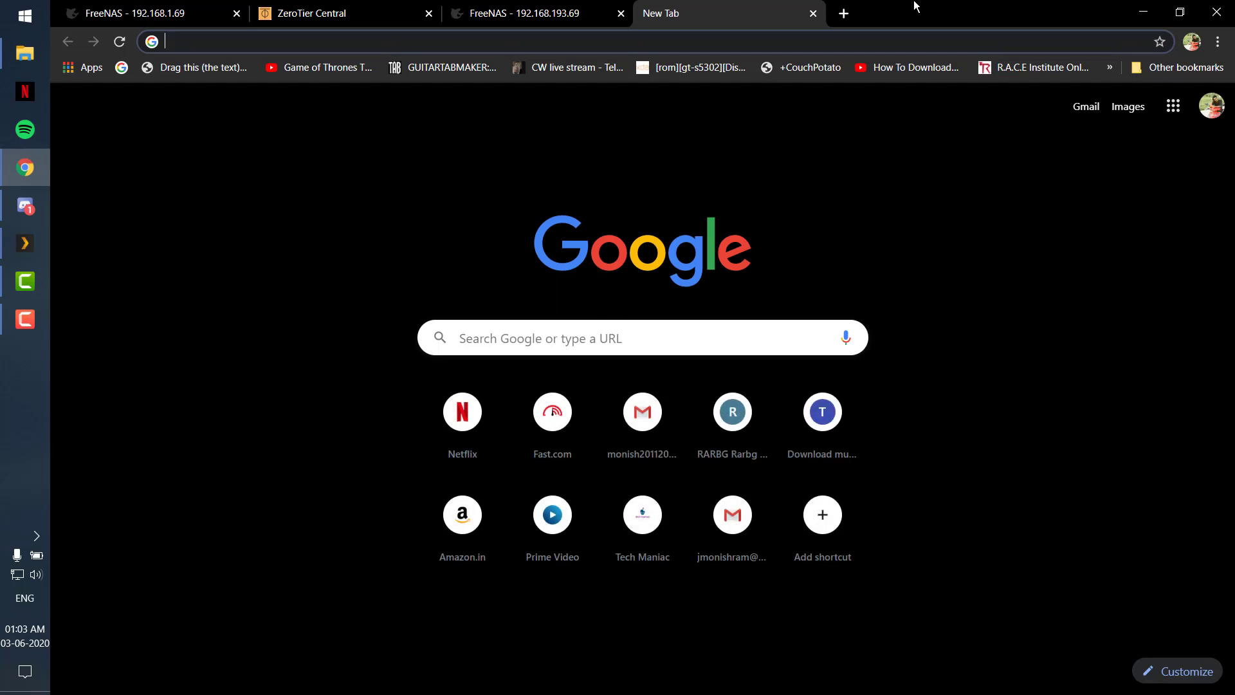
pyautogui.write('tp-Link Archer C20 AC750')
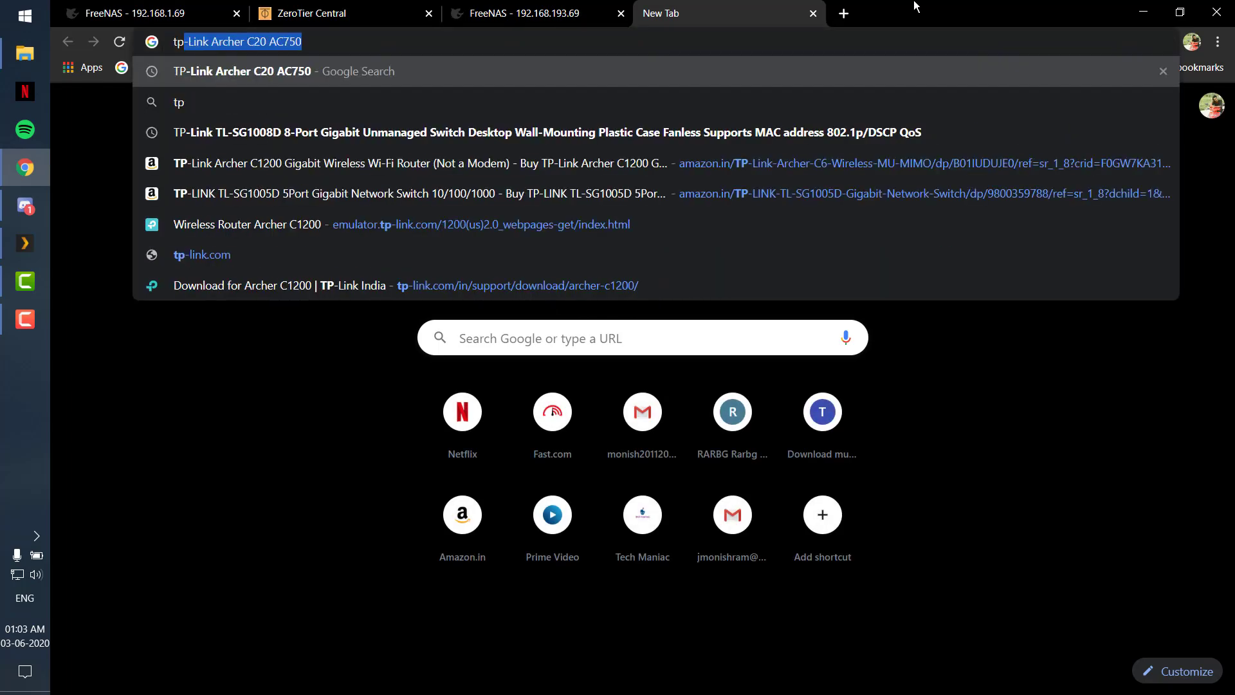
pyautogui.press('End')
pyautogui.press('BackSpace')
pyautogui.press('BackSpace')
pyautogui.press('BackSpace')
pyautogui.press('BackSpace')
pyautogui.press('BackSpace')
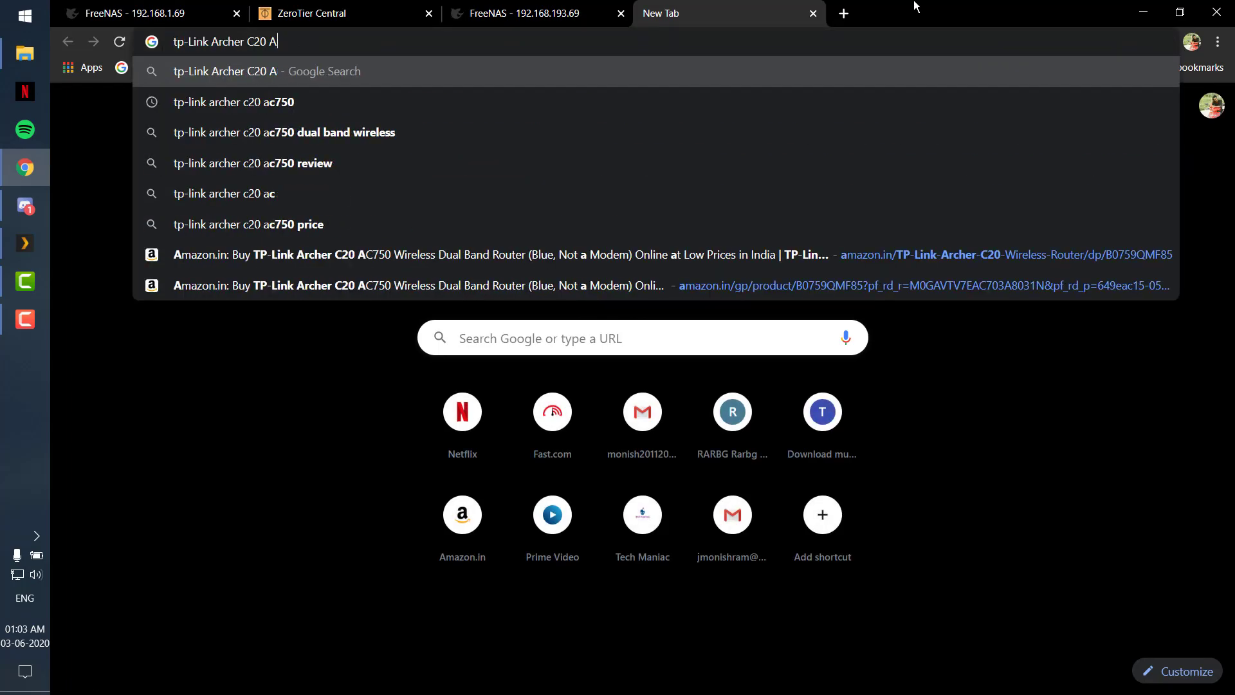
pyautogui.write('emulator')
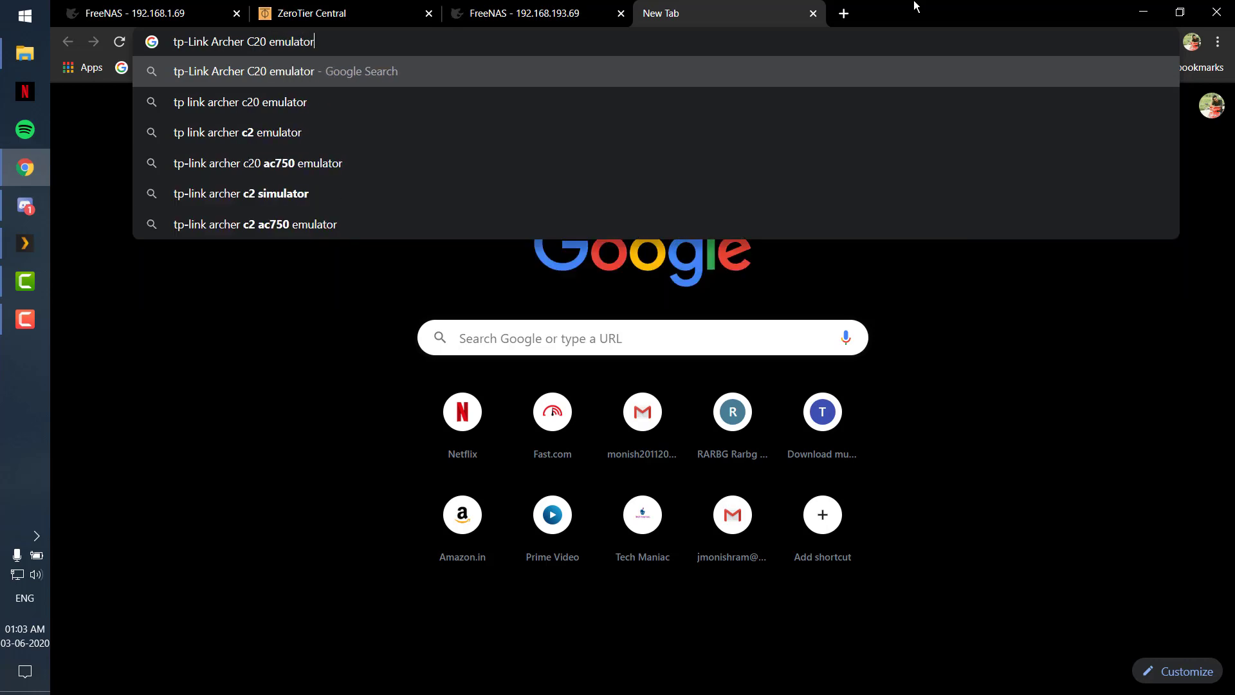
pyautogui.press('Down')
pyautogui.press('Return')
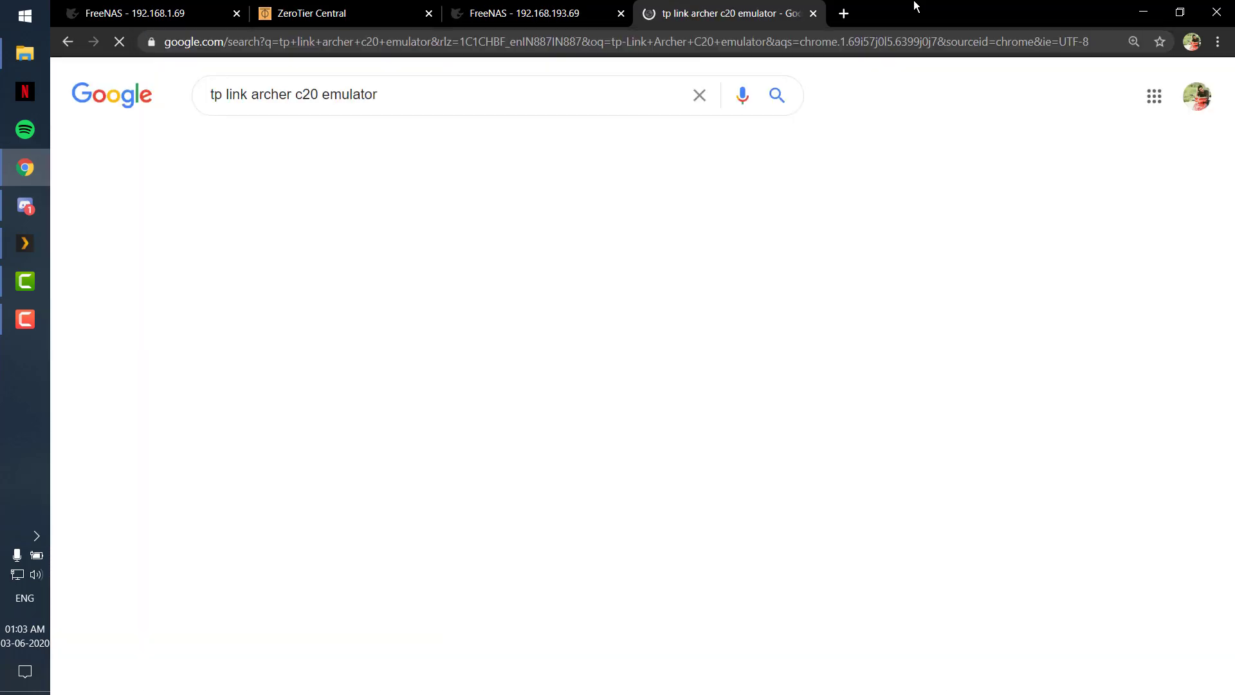
# Open the TP-Link Product Support emulators page and launch the Archer C1200 hardware version V2 emulator.
pyautogui.click(450, 246)
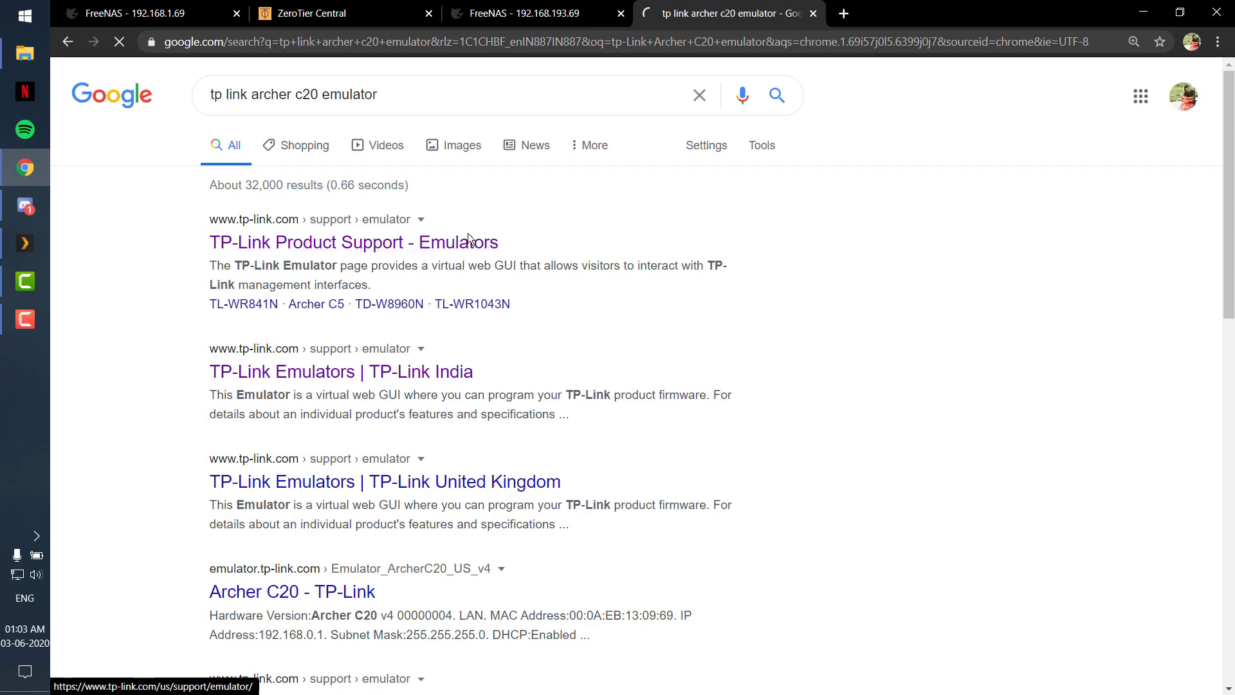
pyautogui.scroll(-7, 417, 383)
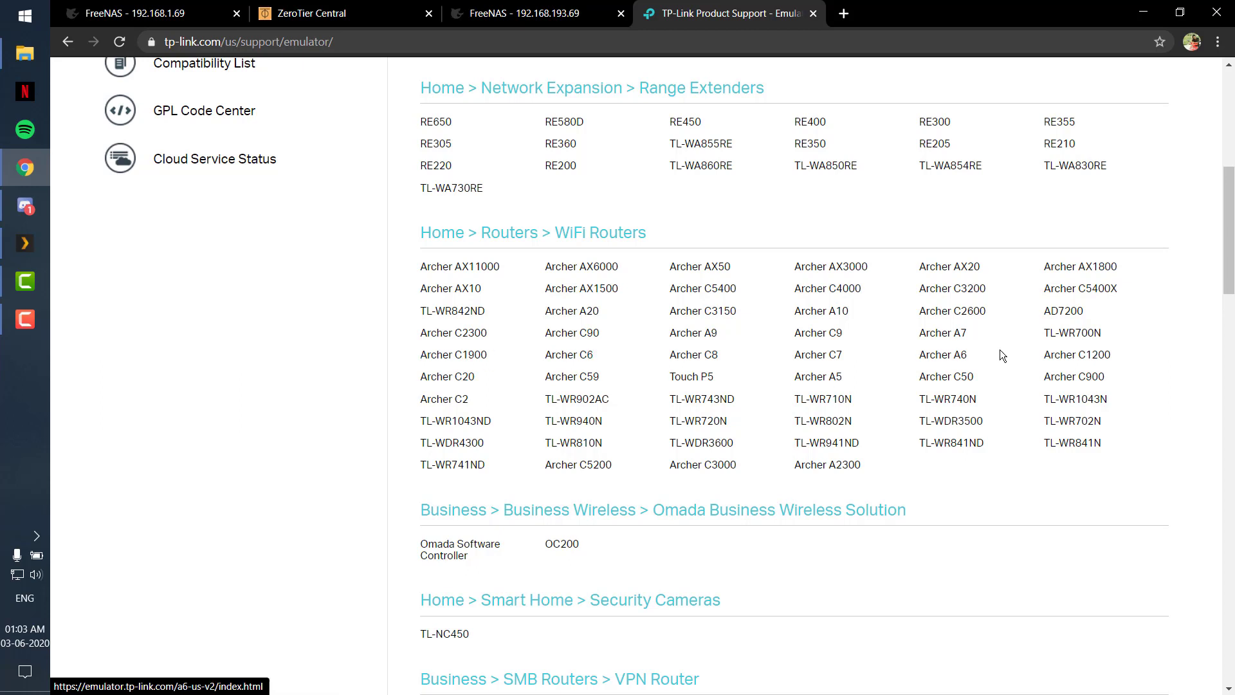
pyautogui.click(1076, 354)
pyautogui.scroll(1, 476, 288)
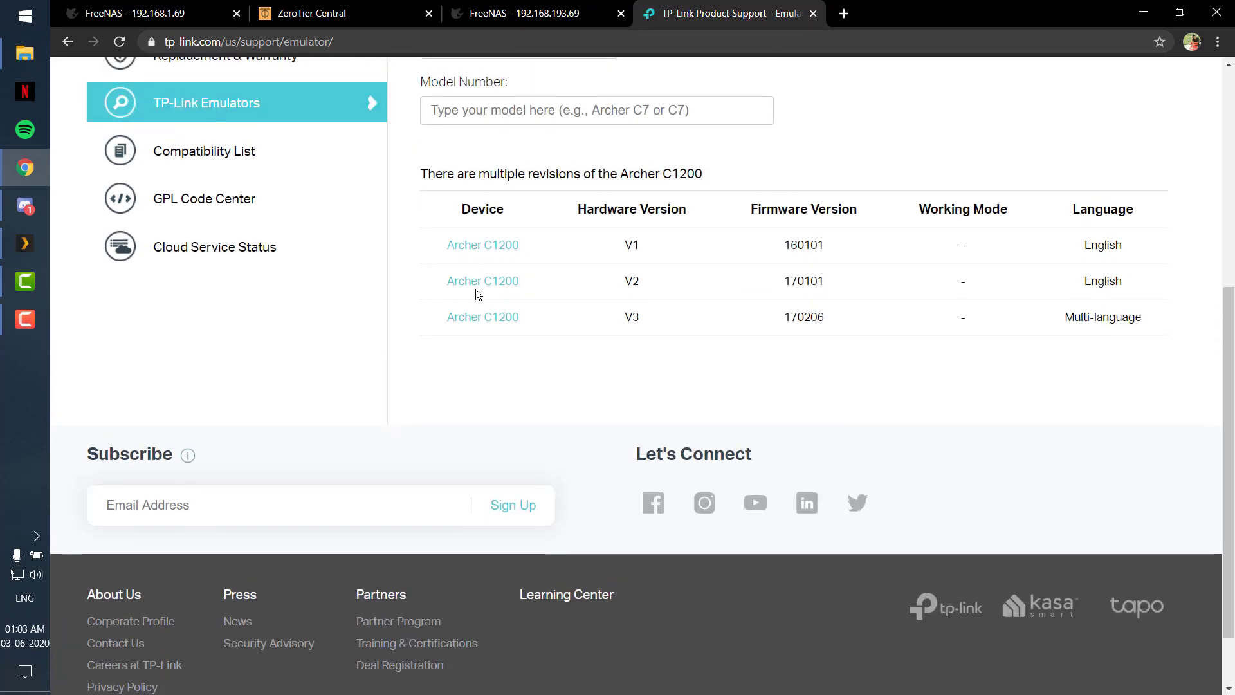
pyautogui.click(476, 289)
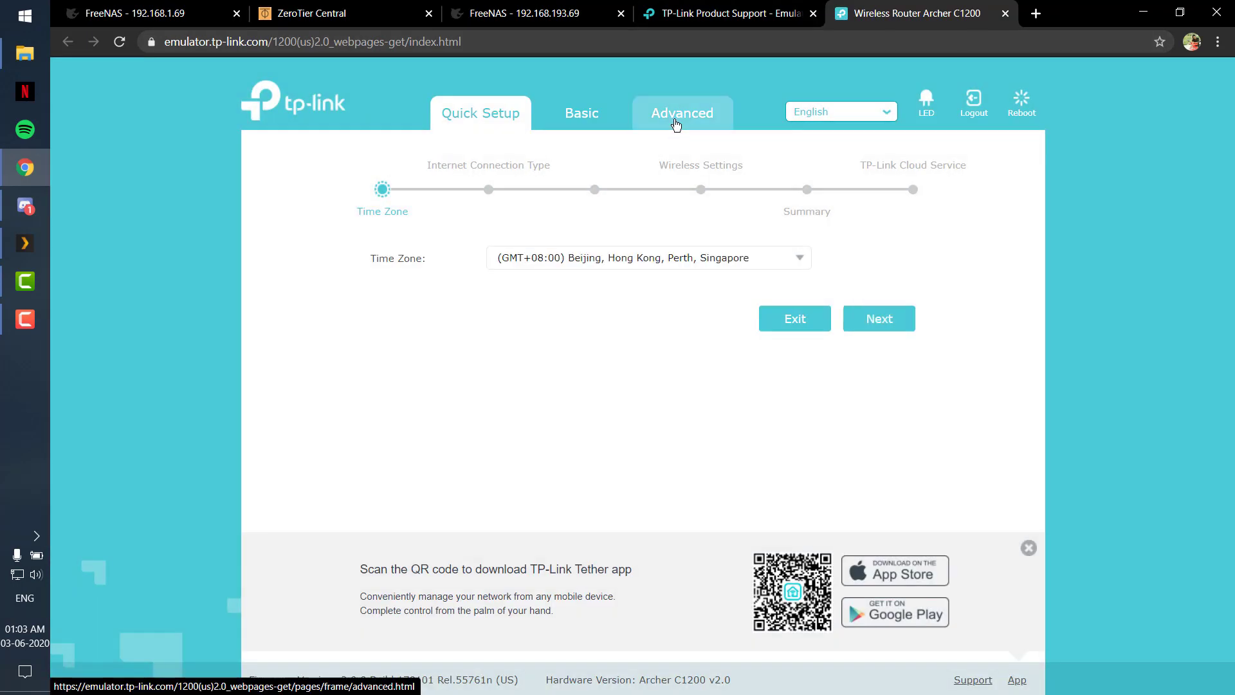
# Open the OpenVPN page of the VPN Server section in the router emulator's advanced settings.
pyautogui.click(674, 120)
pyautogui.scroll(-1, 382, 261)
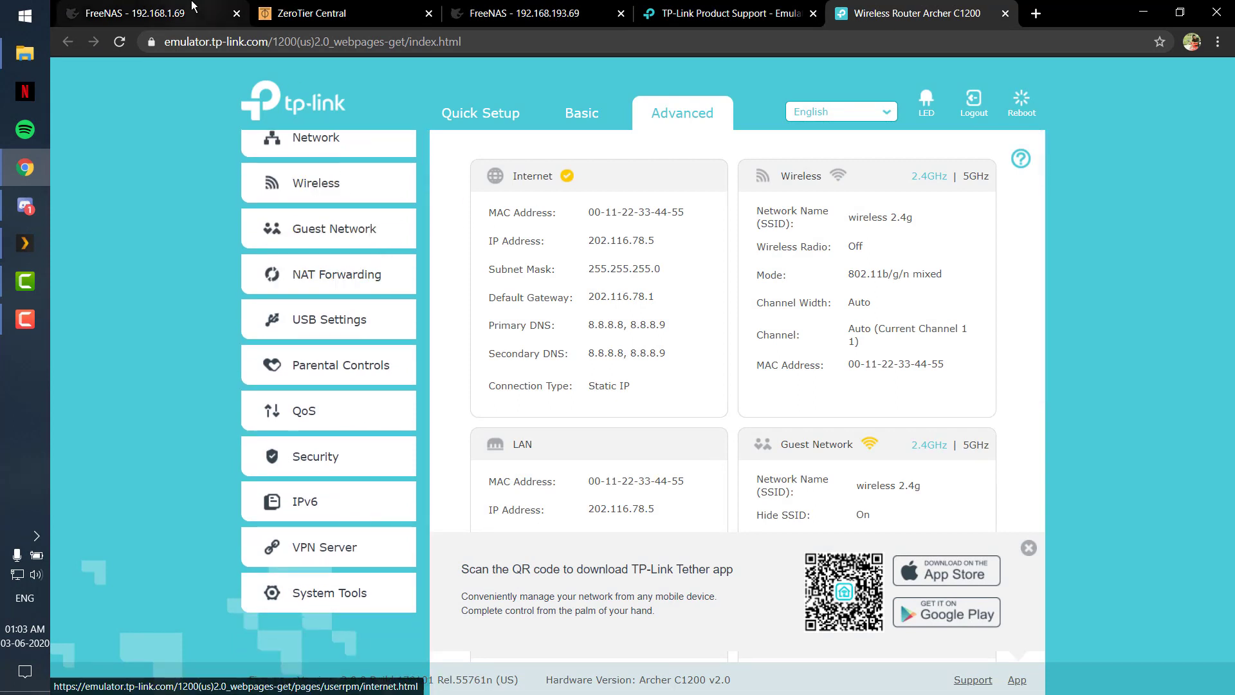
pyautogui.click(339, 543)
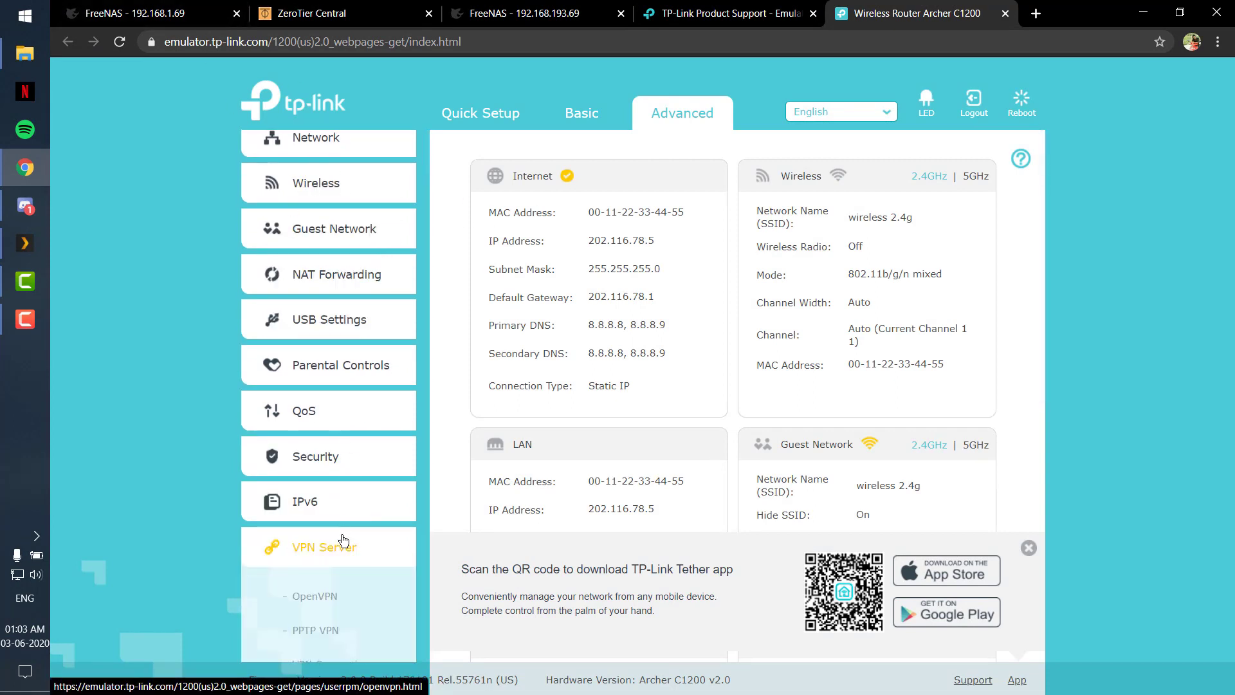
pyautogui.click(315, 597)
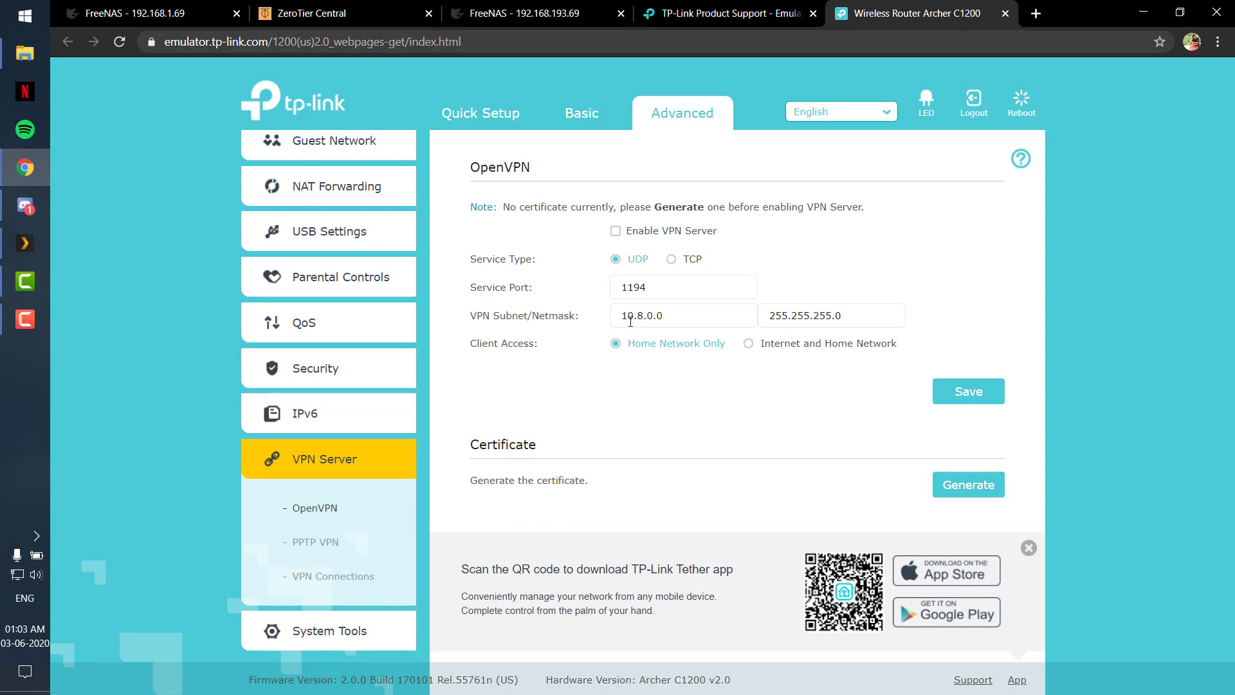
# Review the router's PPTP VPN, VPN Connections and OpenVPN pages, and close Chrome.
pyautogui.click(374, 546)
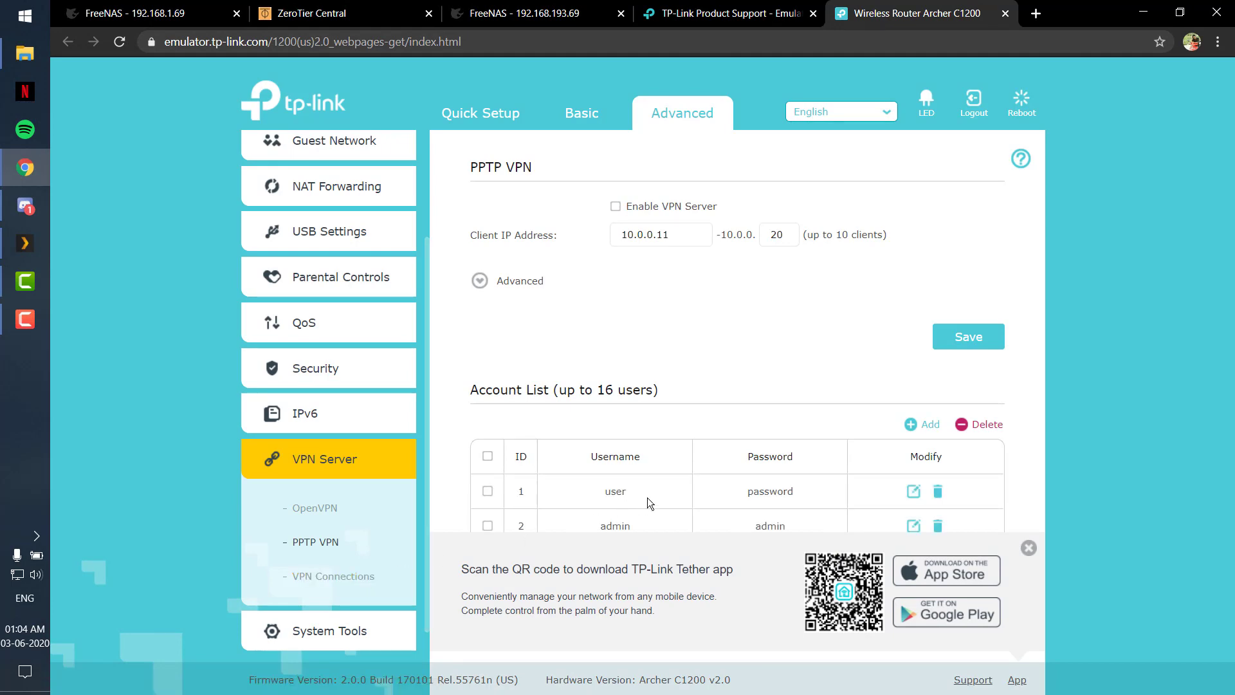
pyautogui.click(325, 577)
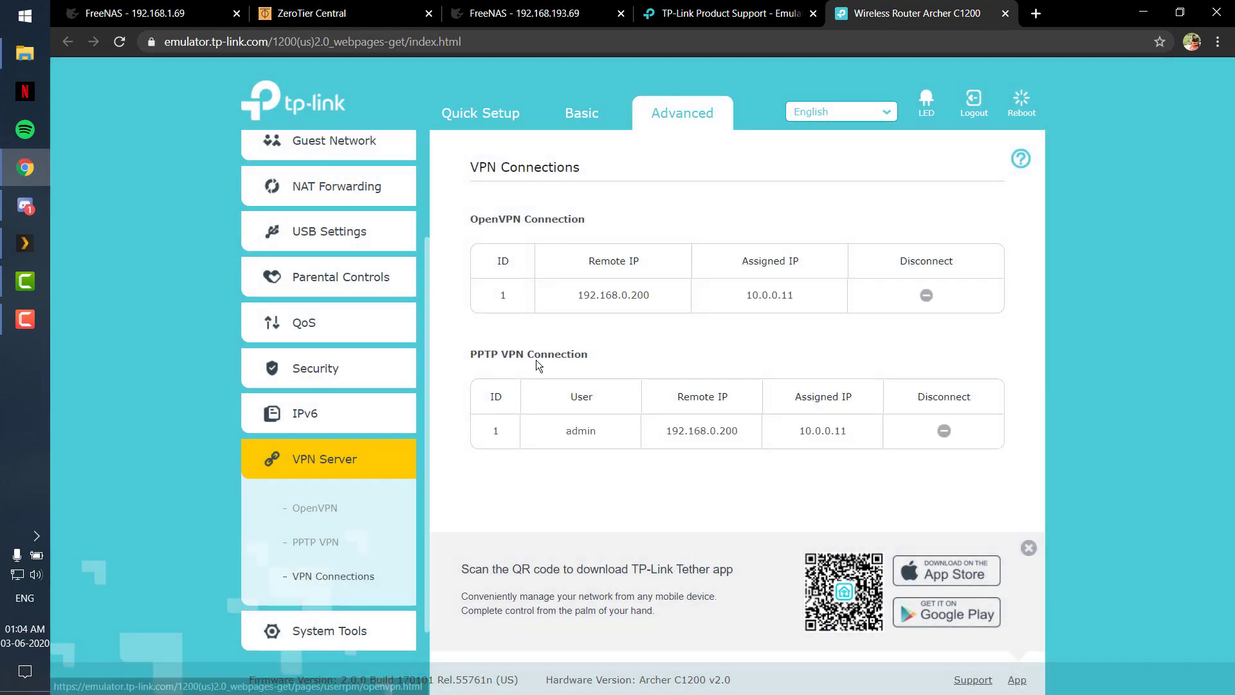
pyautogui.click(333, 513)
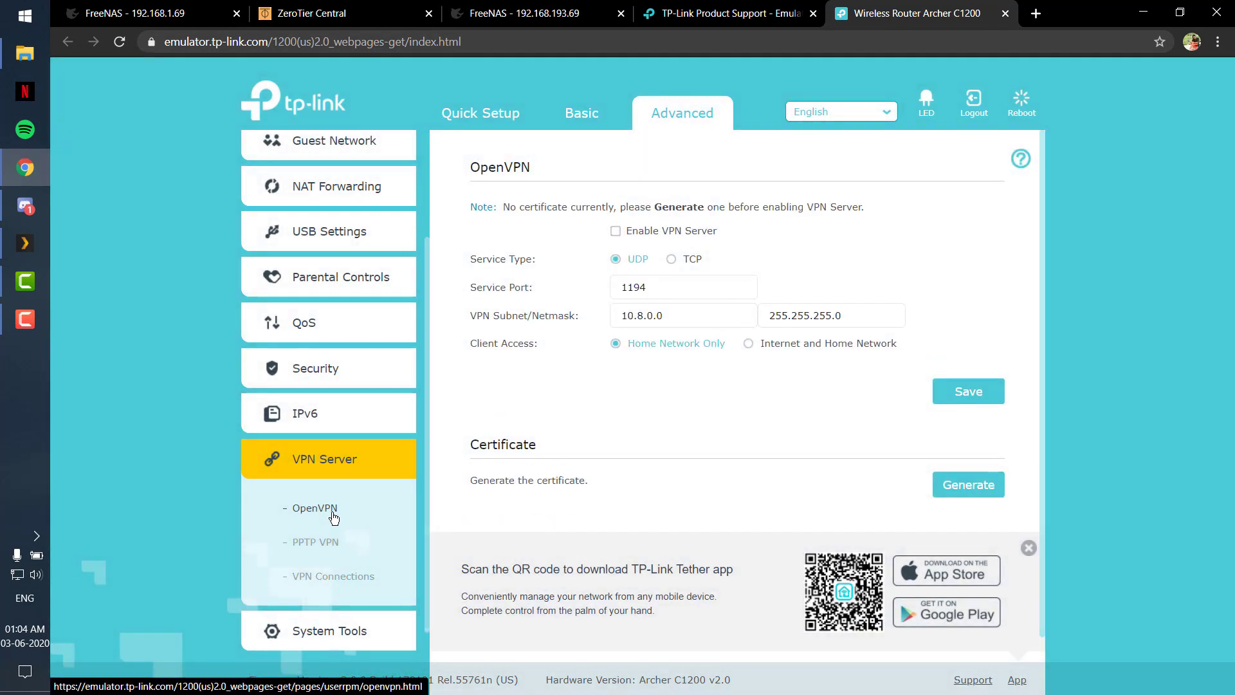
pyautogui.scroll(2, 379, 450)
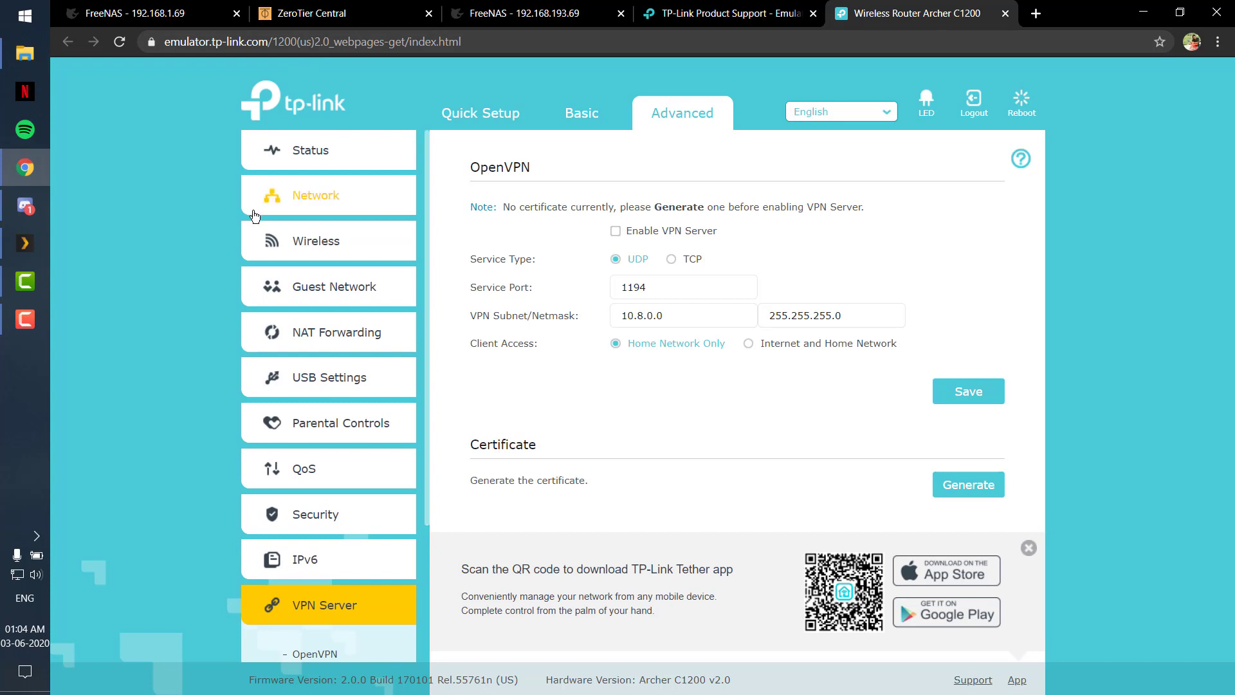
pyautogui.scroll(-2, 328, 386)
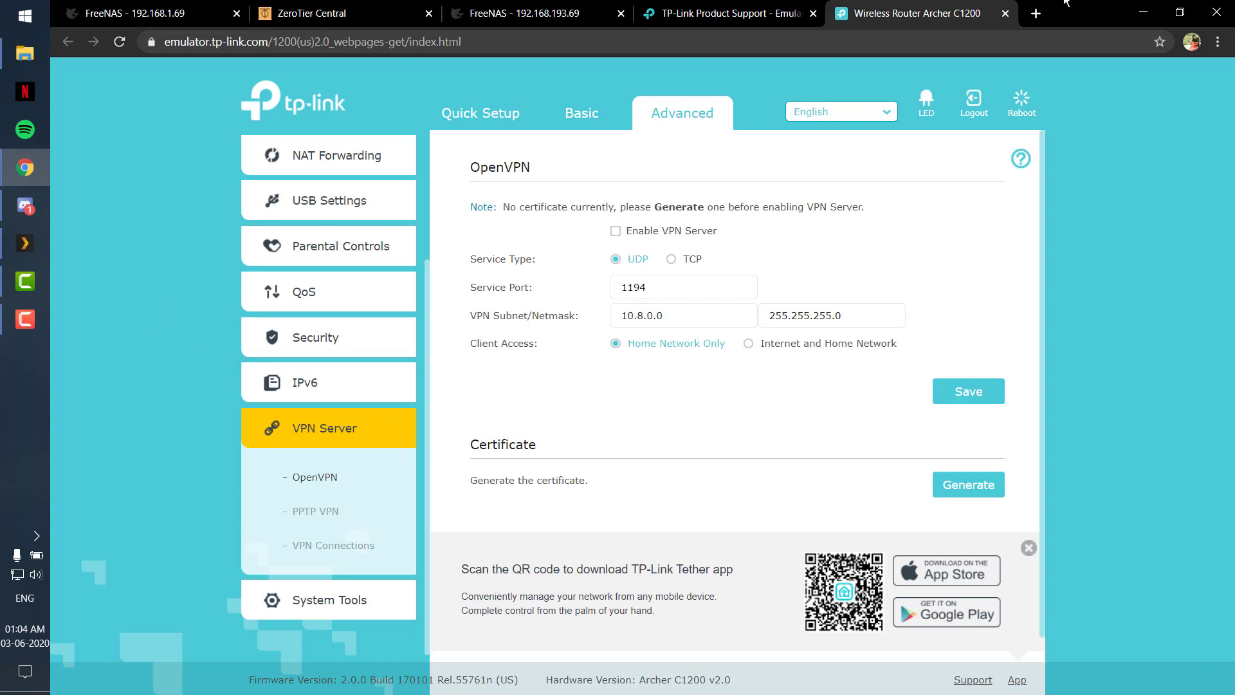
pyautogui.click(1231, 25)
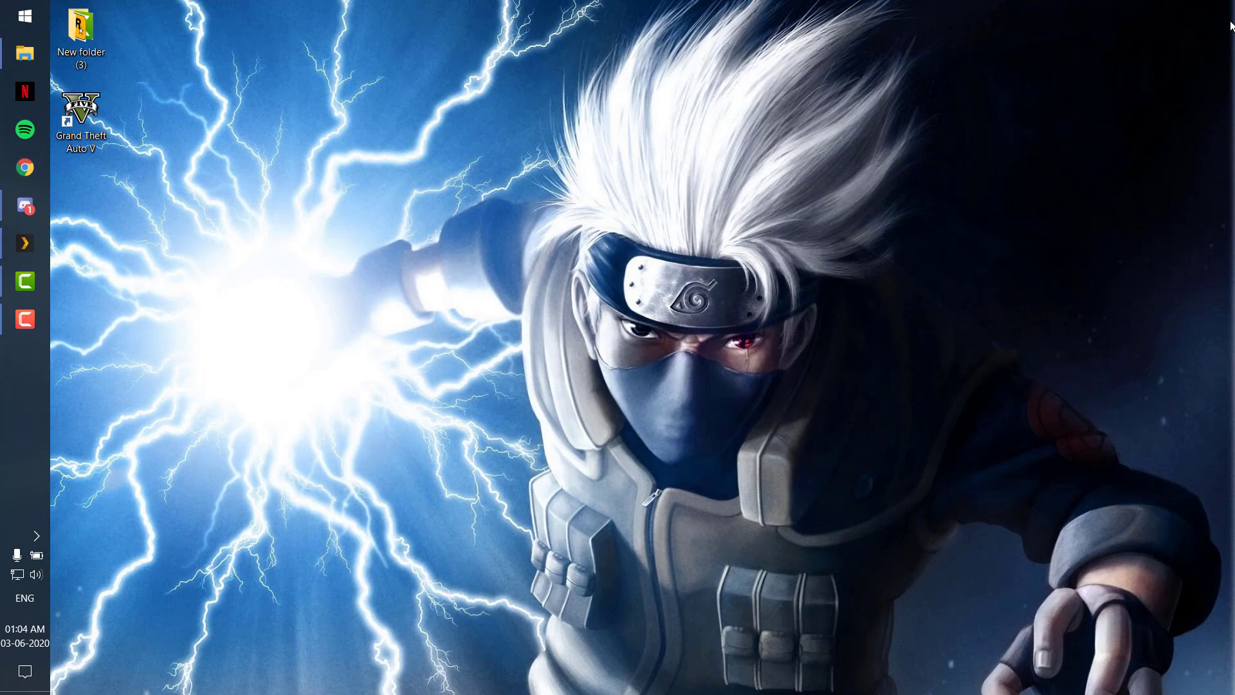